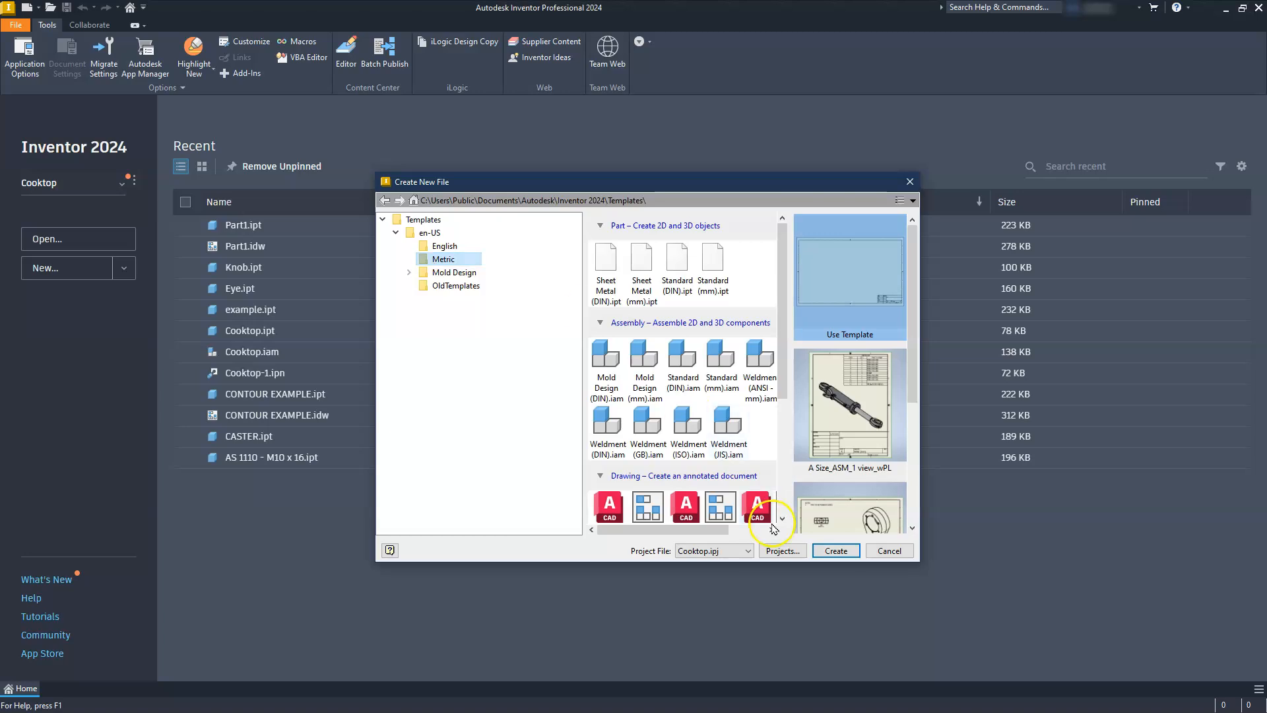
# Create a new metric part from the Standard (mm).ipt template and start a 2D sketch on the YZ plane
pyautogui.click(712, 276)
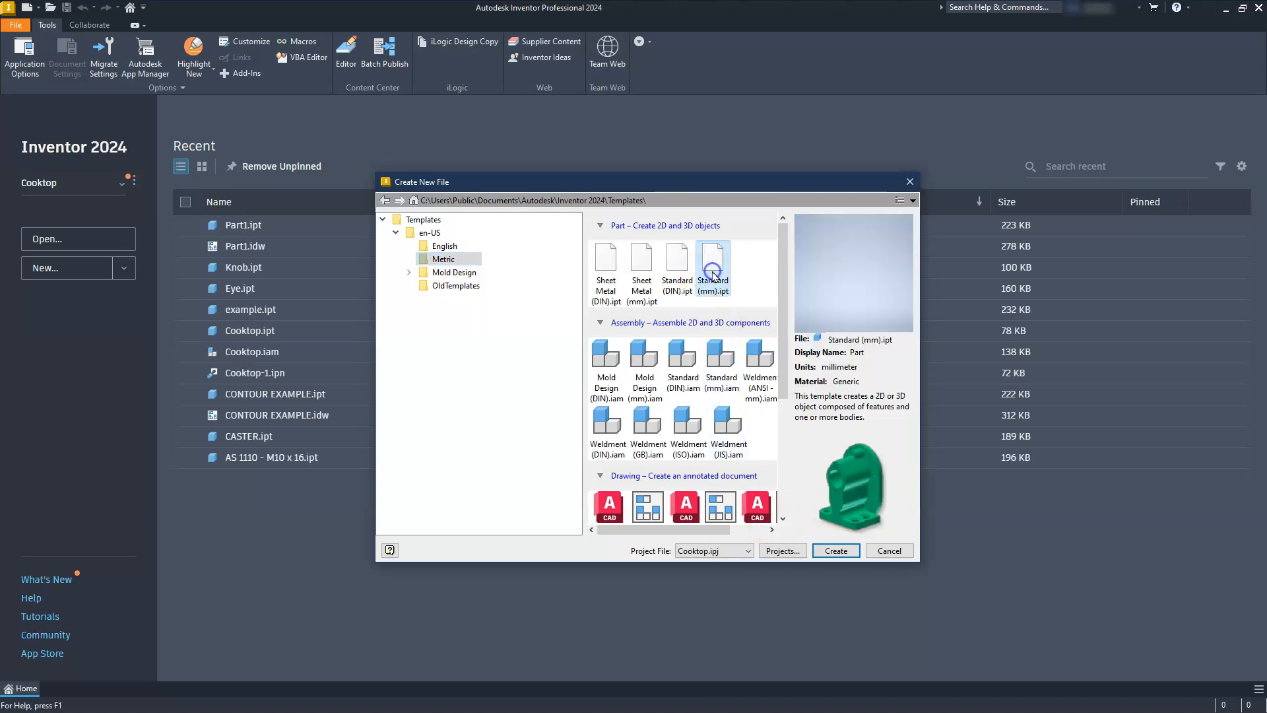
pyautogui.click(840, 551)
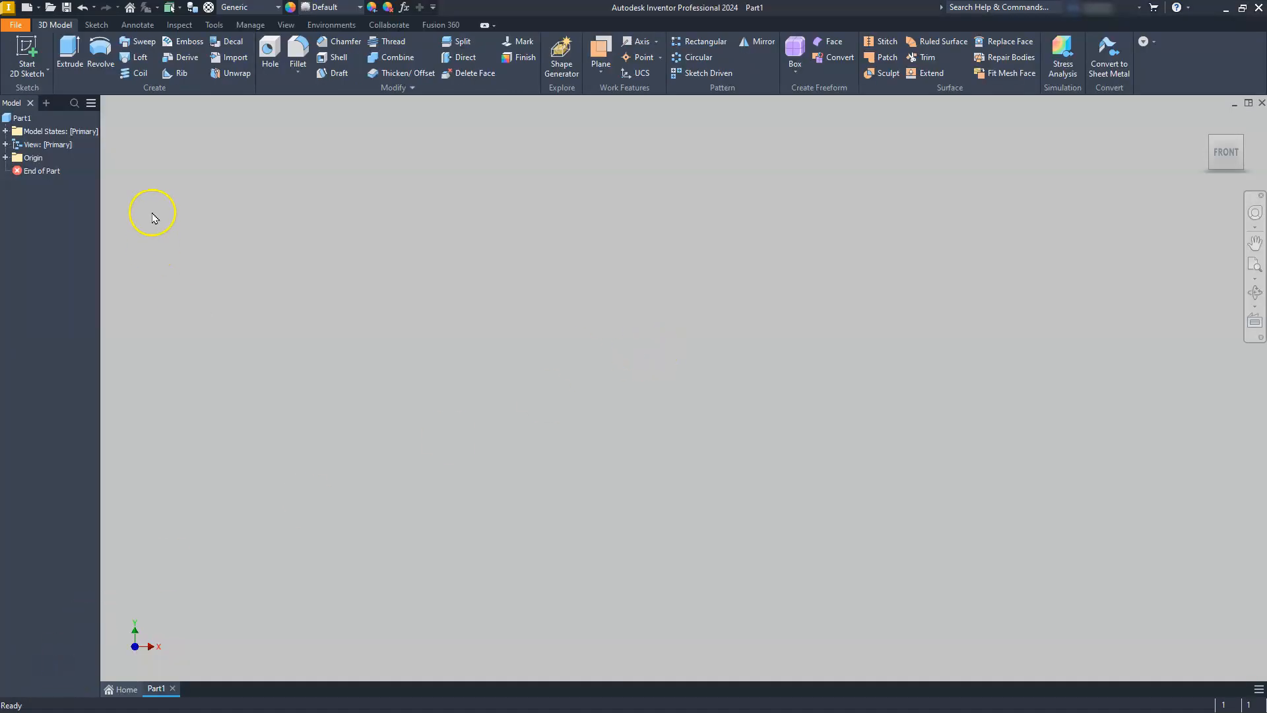
pyautogui.click(27, 47)
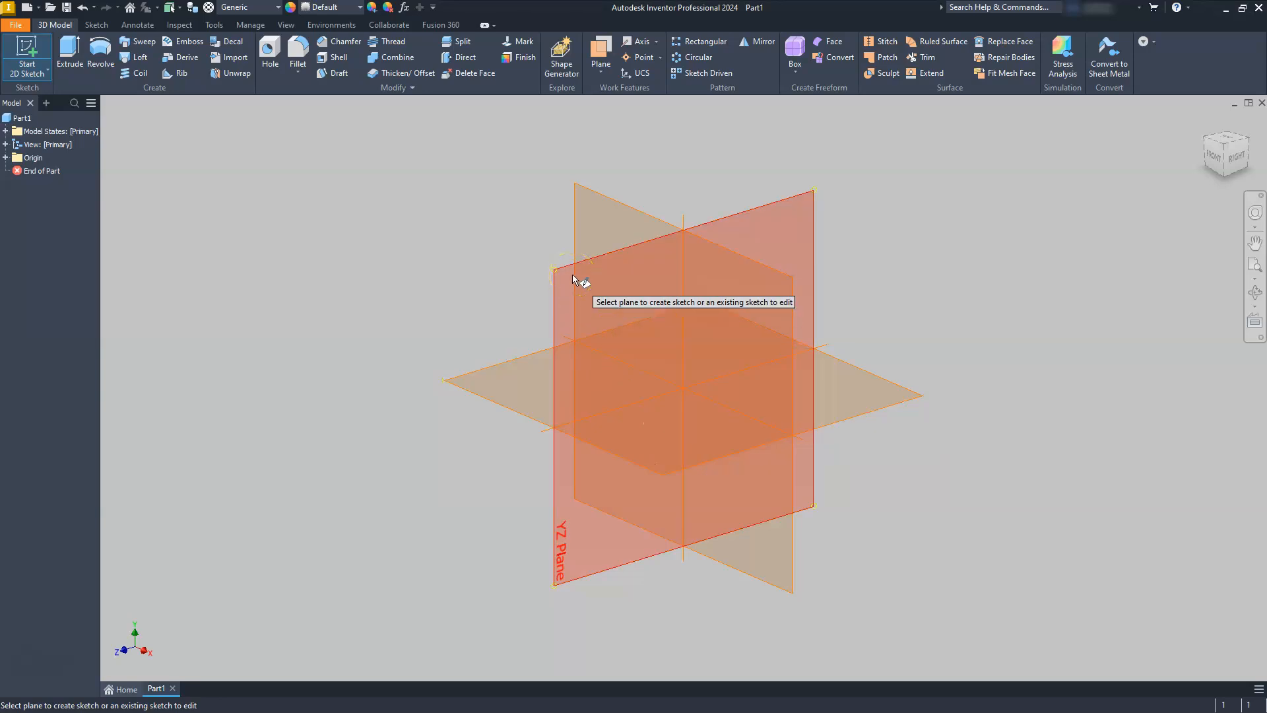
pyautogui.click(553, 323)
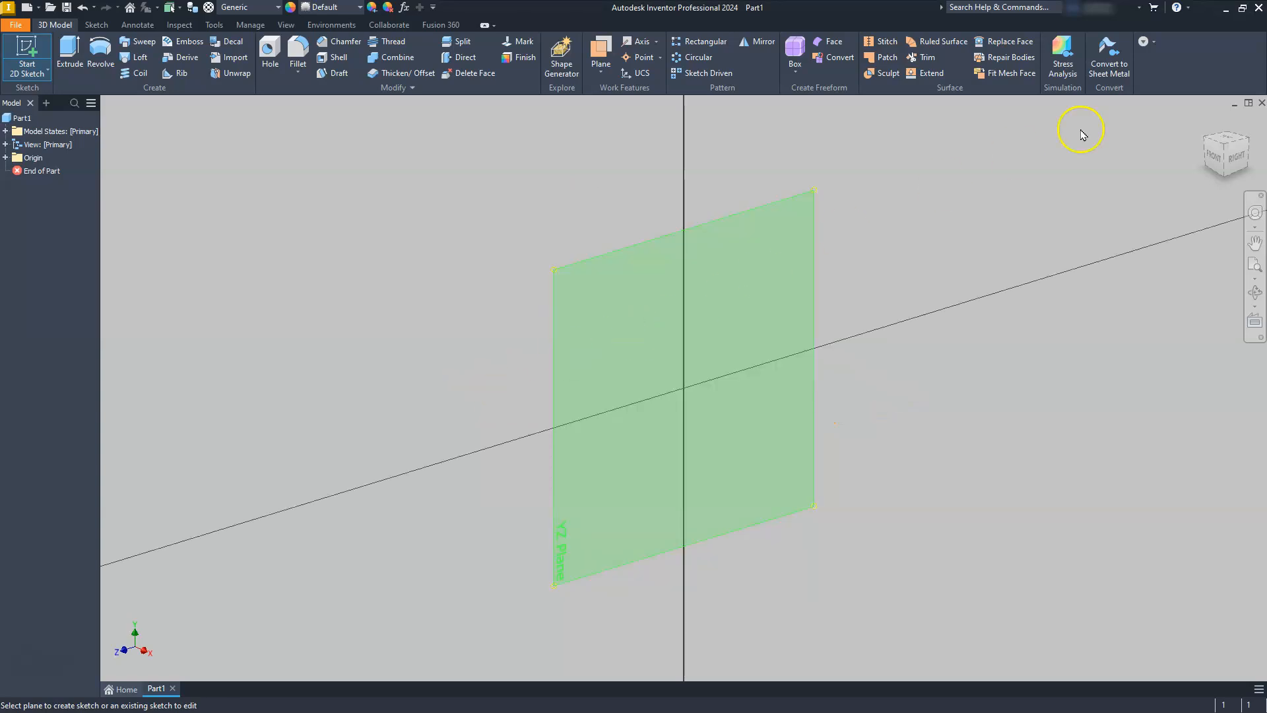
pyautogui.click(1231, 157)
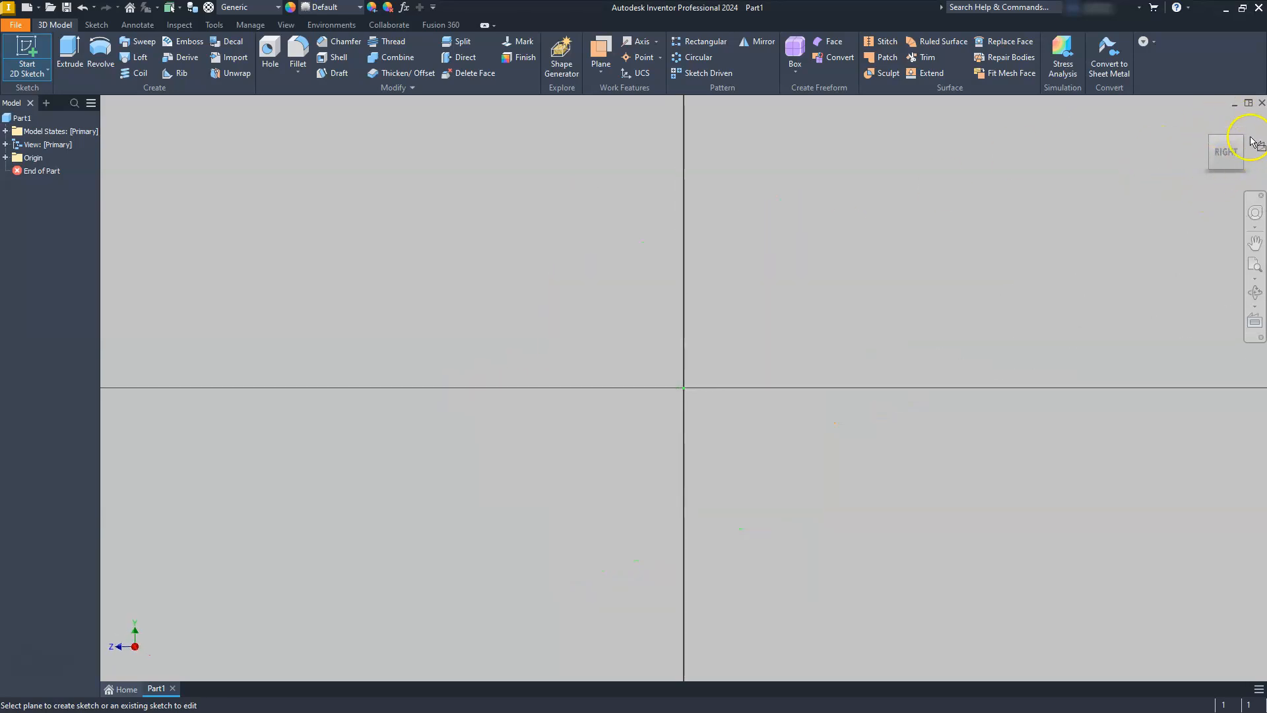
pyautogui.click(1219, 184)
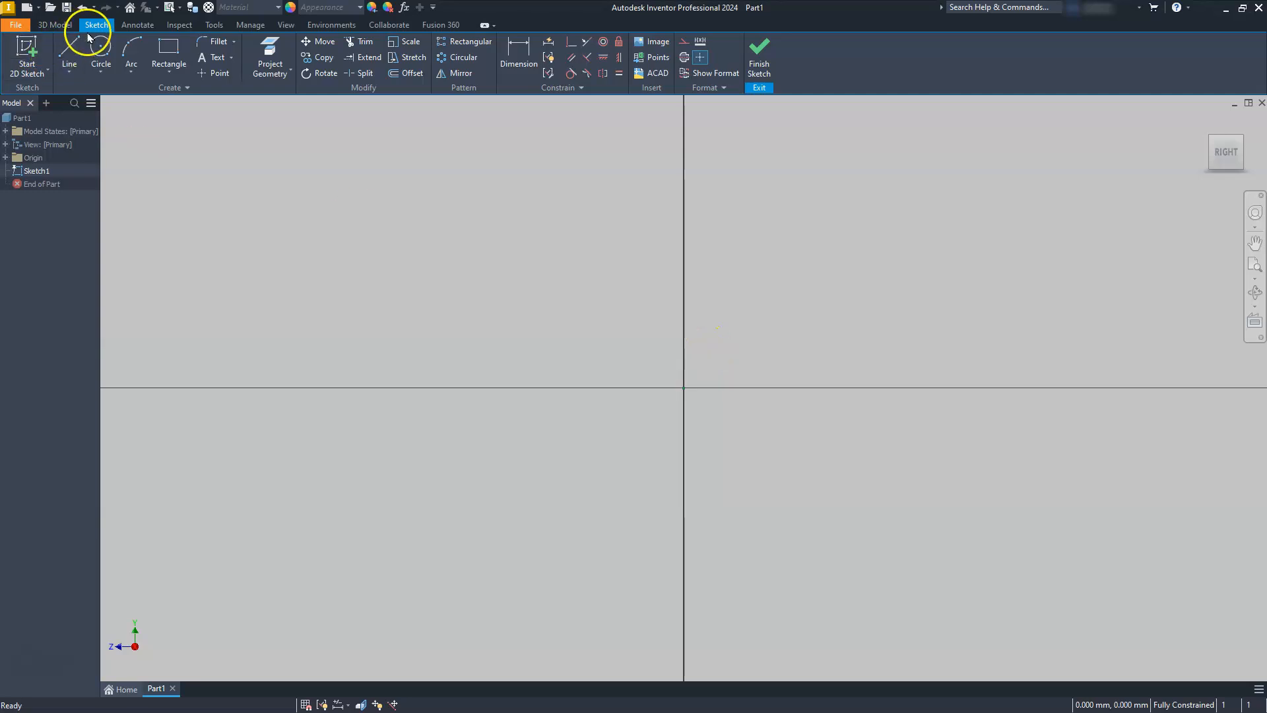
# Sketch a closed L-shaped line profile about 29 mm wide and 19 mm high, with the upright at the right end of the base
pyautogui.click(69, 47)
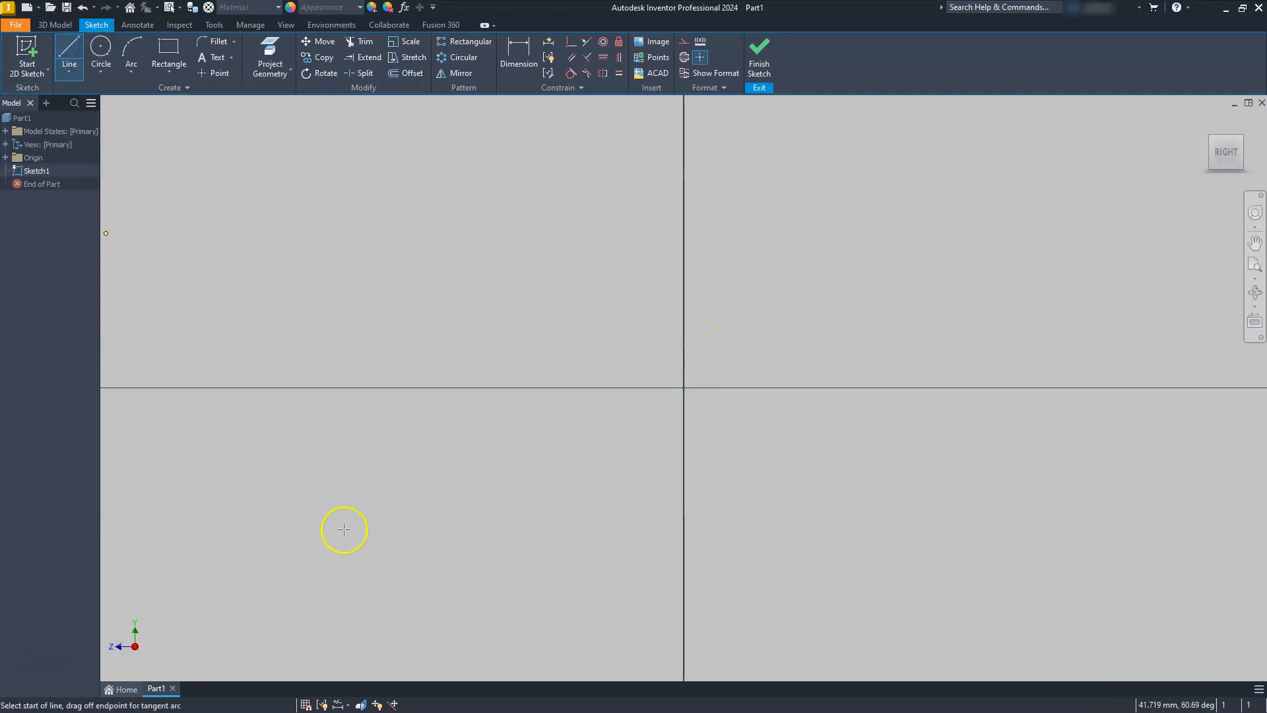
pyautogui.click(462, 483)
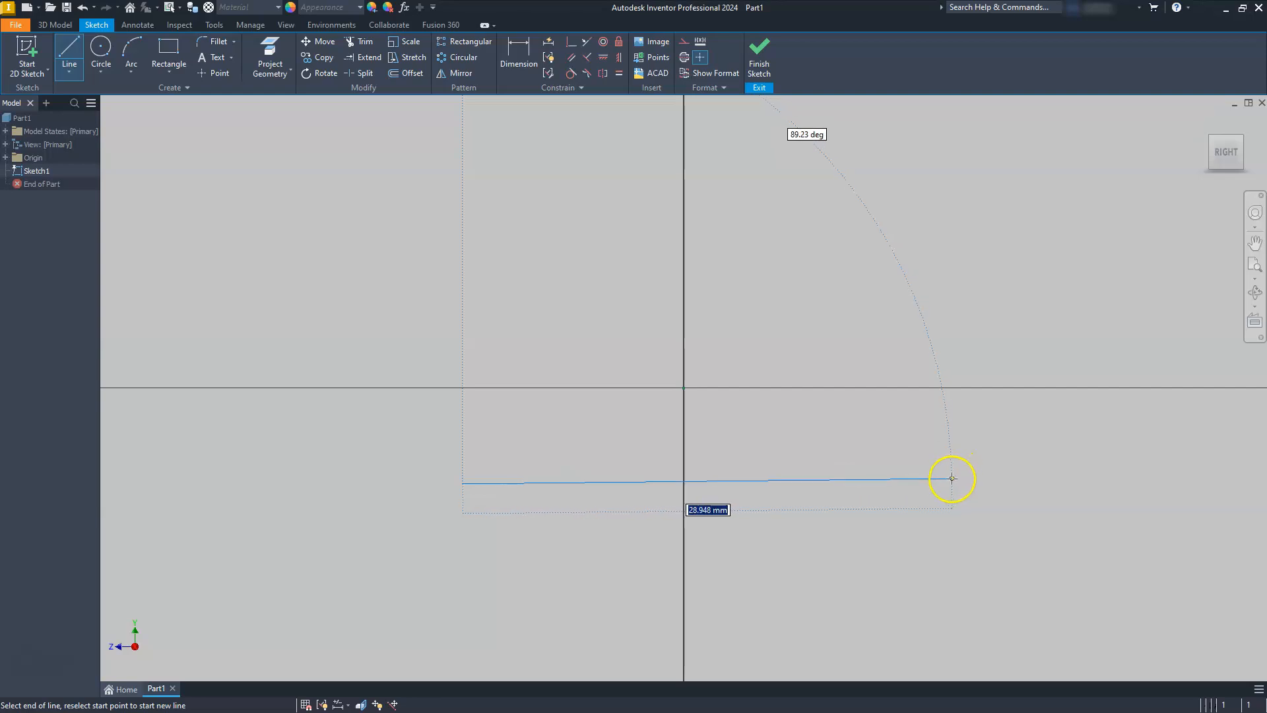
pyautogui.click(945, 483)
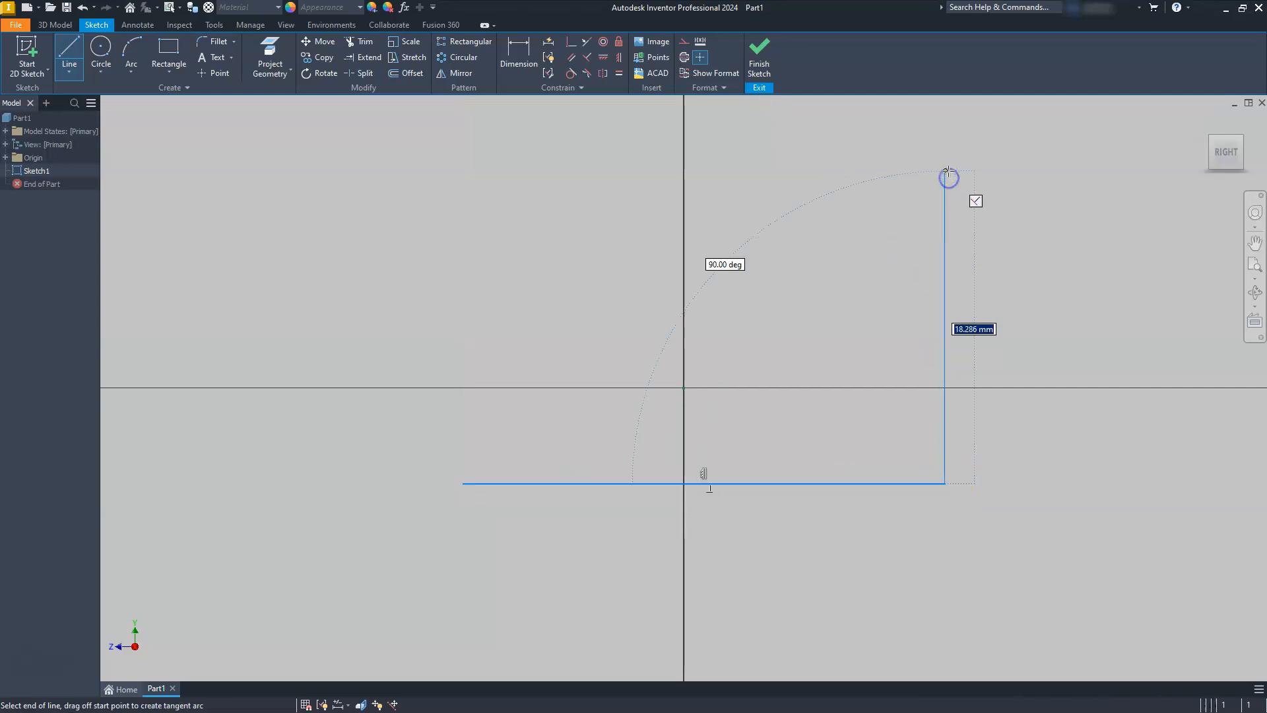
pyautogui.click(945, 167)
pyautogui.click(833, 166)
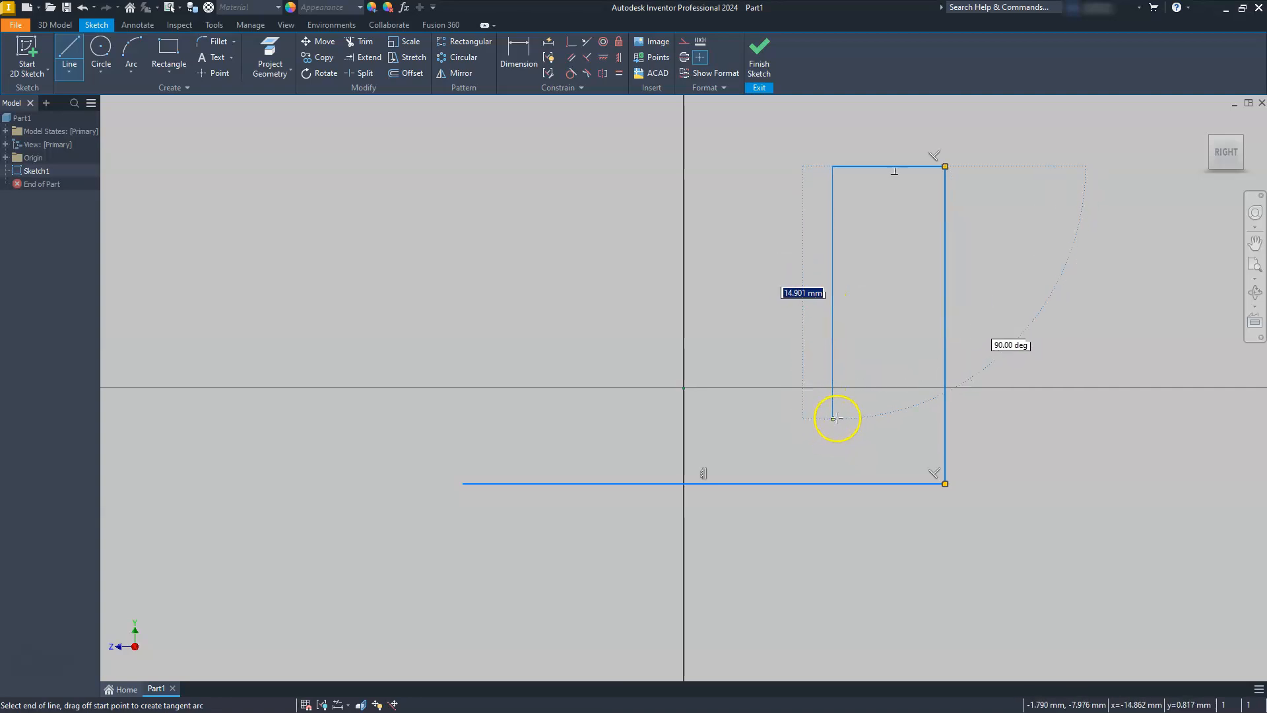
pyautogui.click(832, 417)
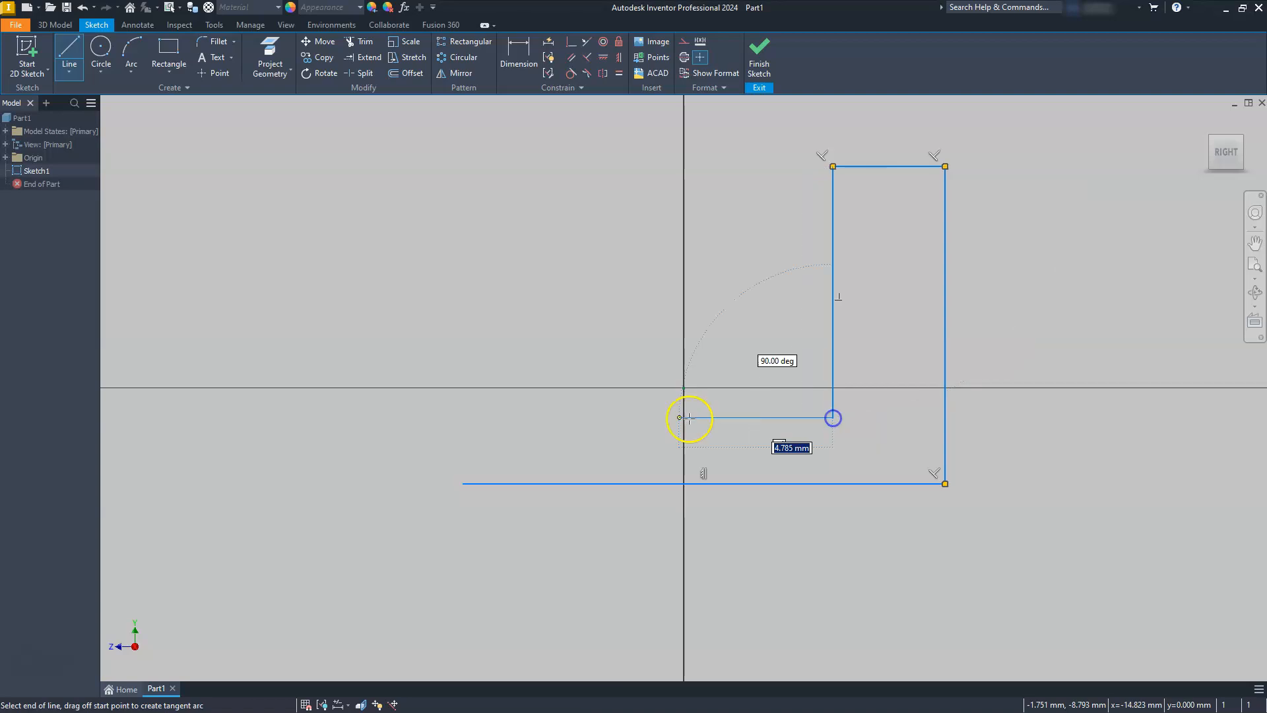
pyautogui.click(461, 417)
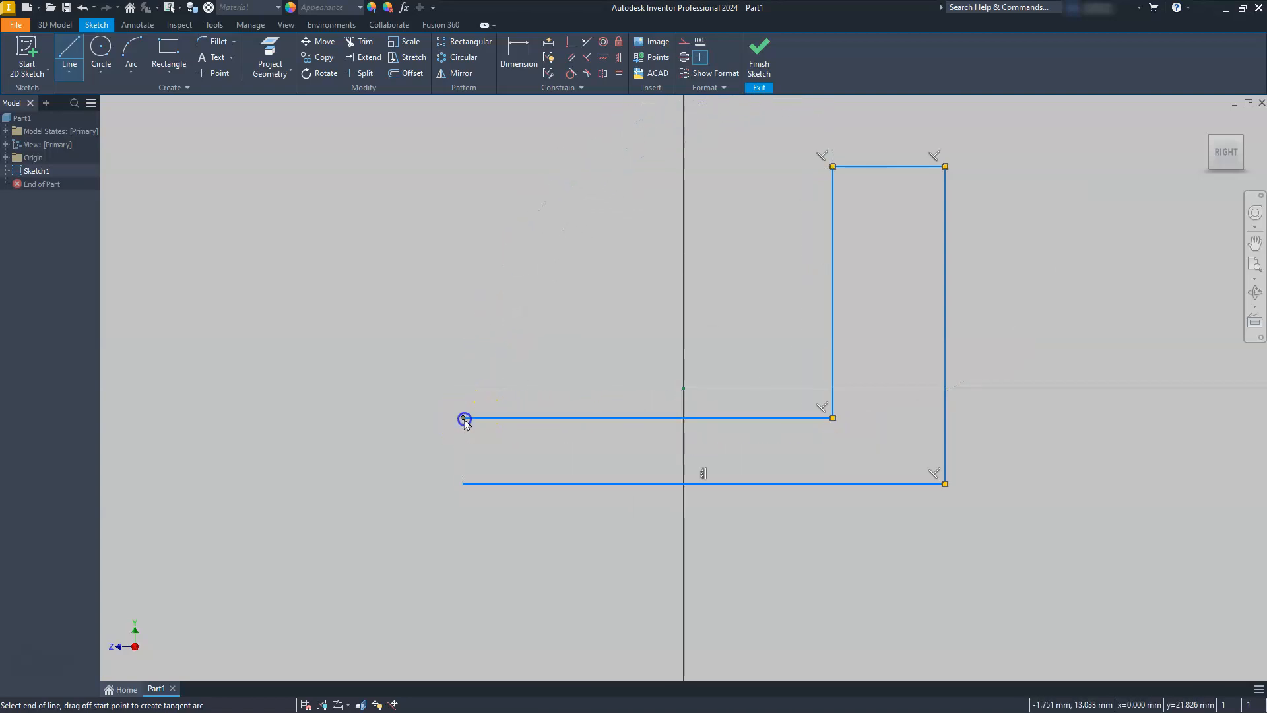
pyautogui.click(462, 483)
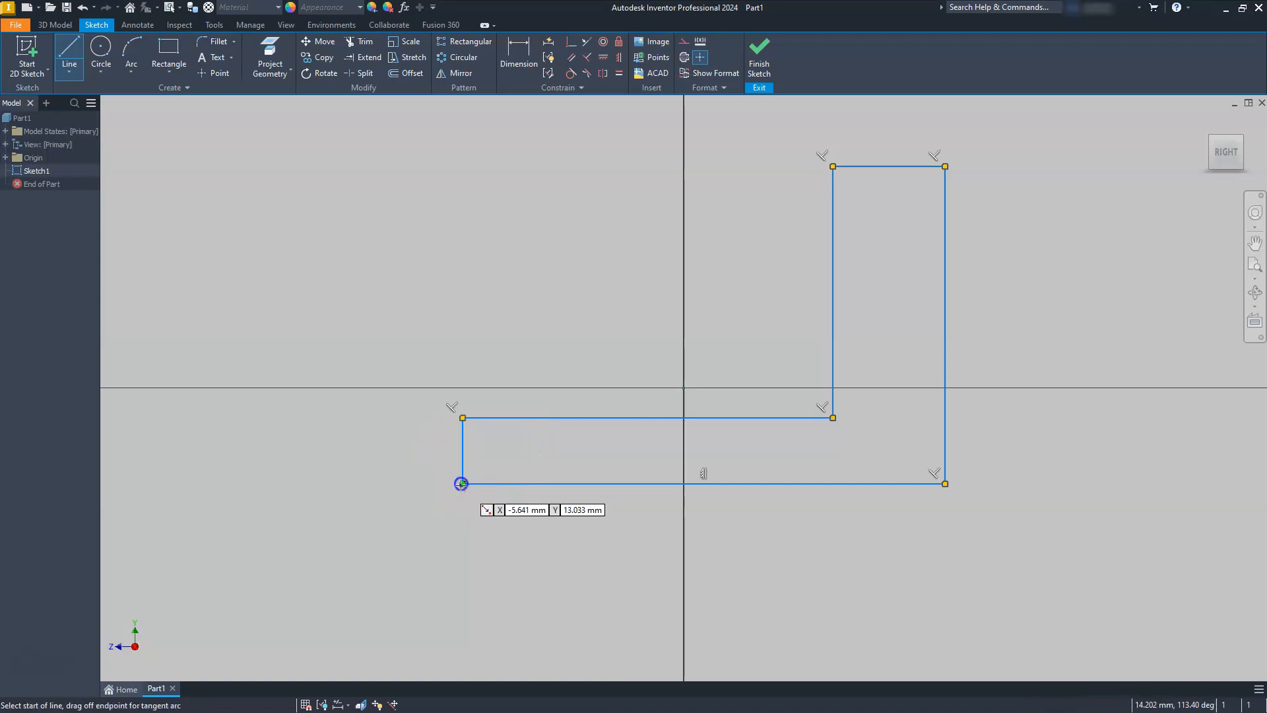
pyautogui.press('Escape')
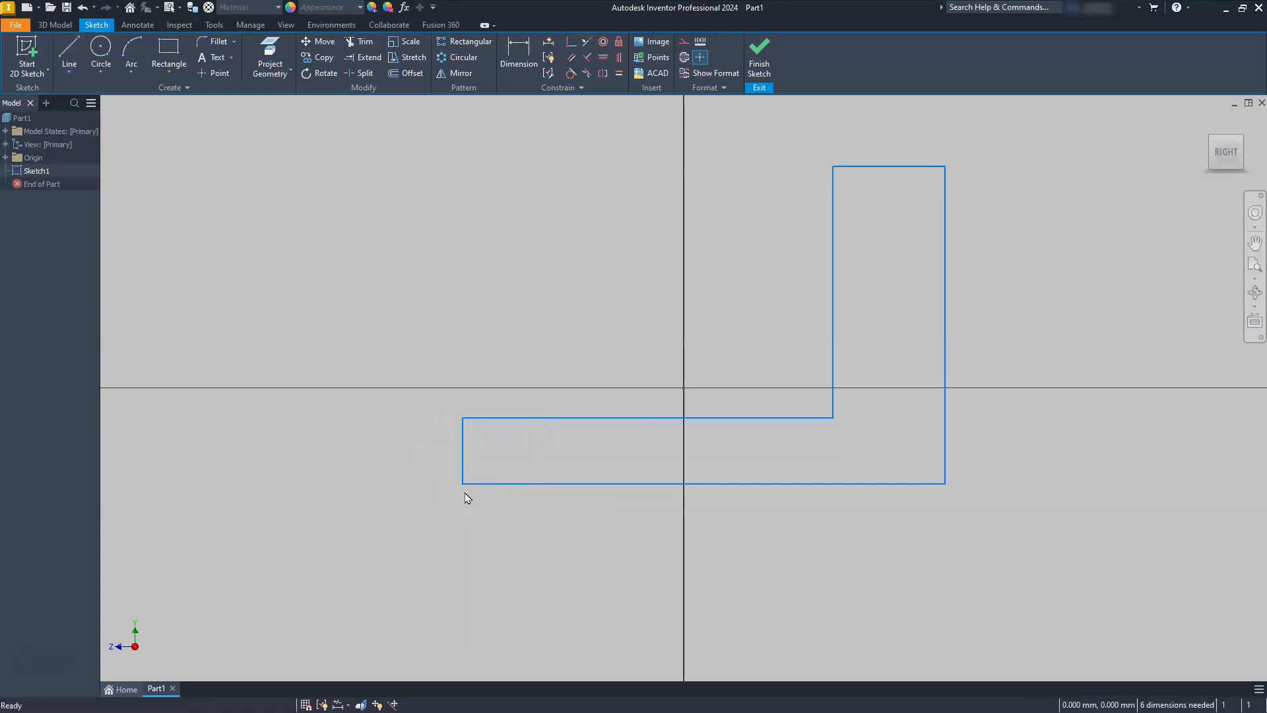
# Dimension the bottom edge of the L profile and set its length to 100 mm
pyautogui.click(520, 53)
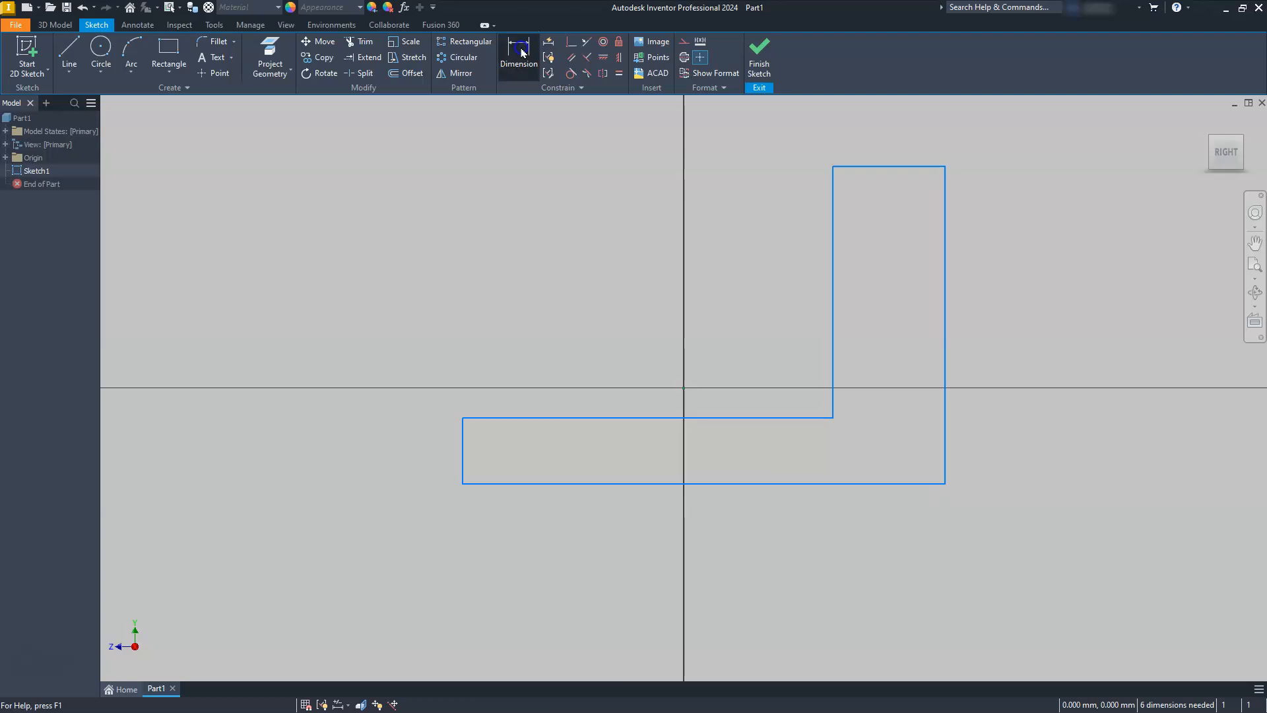
pyautogui.click(586, 480)
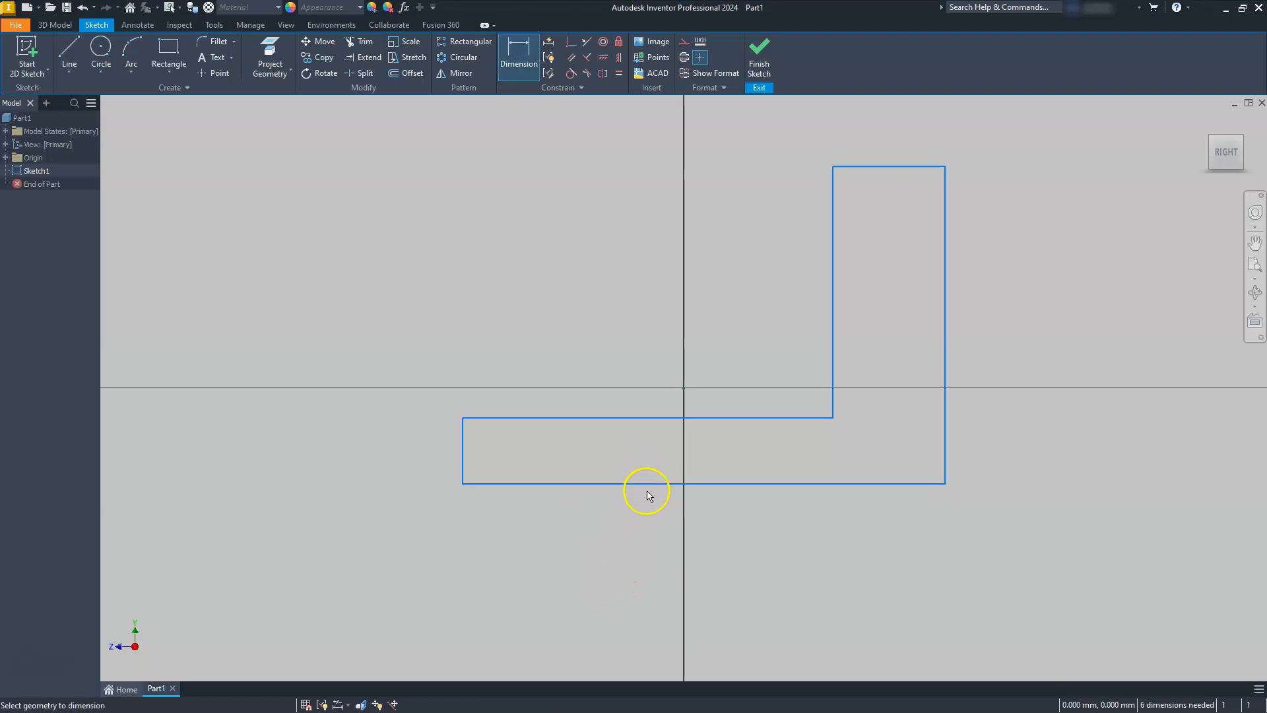
pyautogui.click(683, 547)
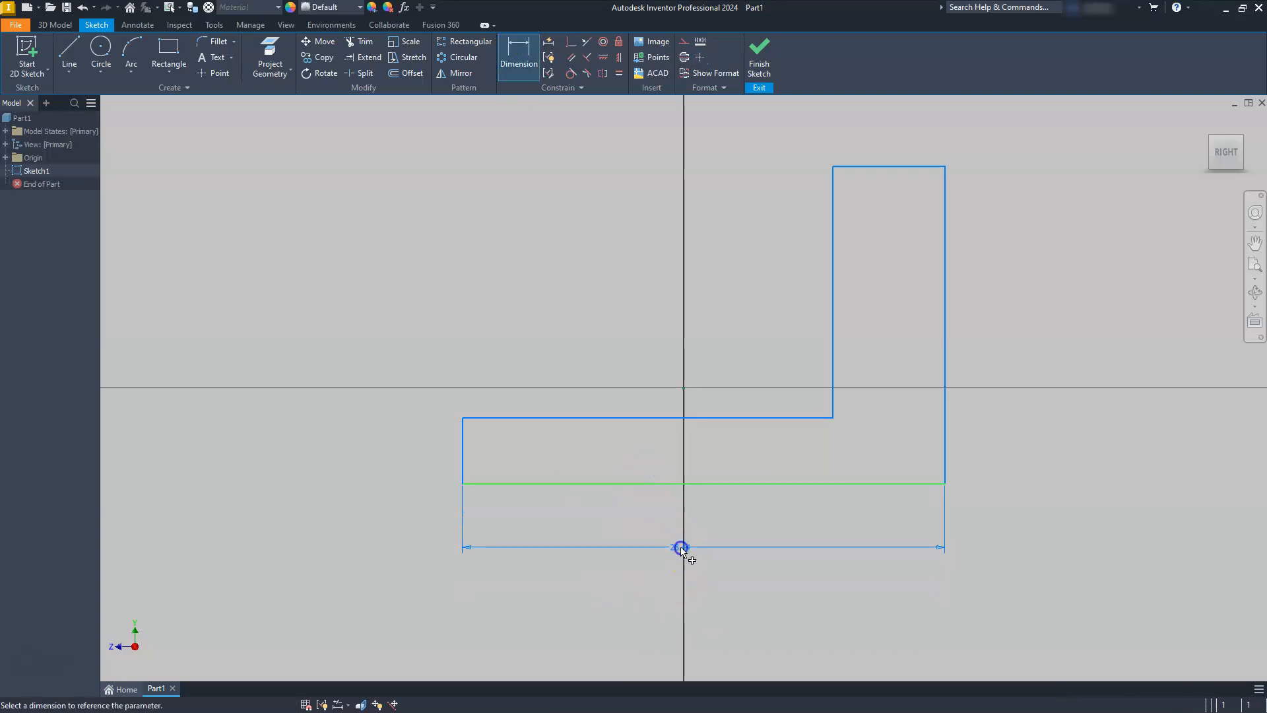
pyautogui.press('Return')
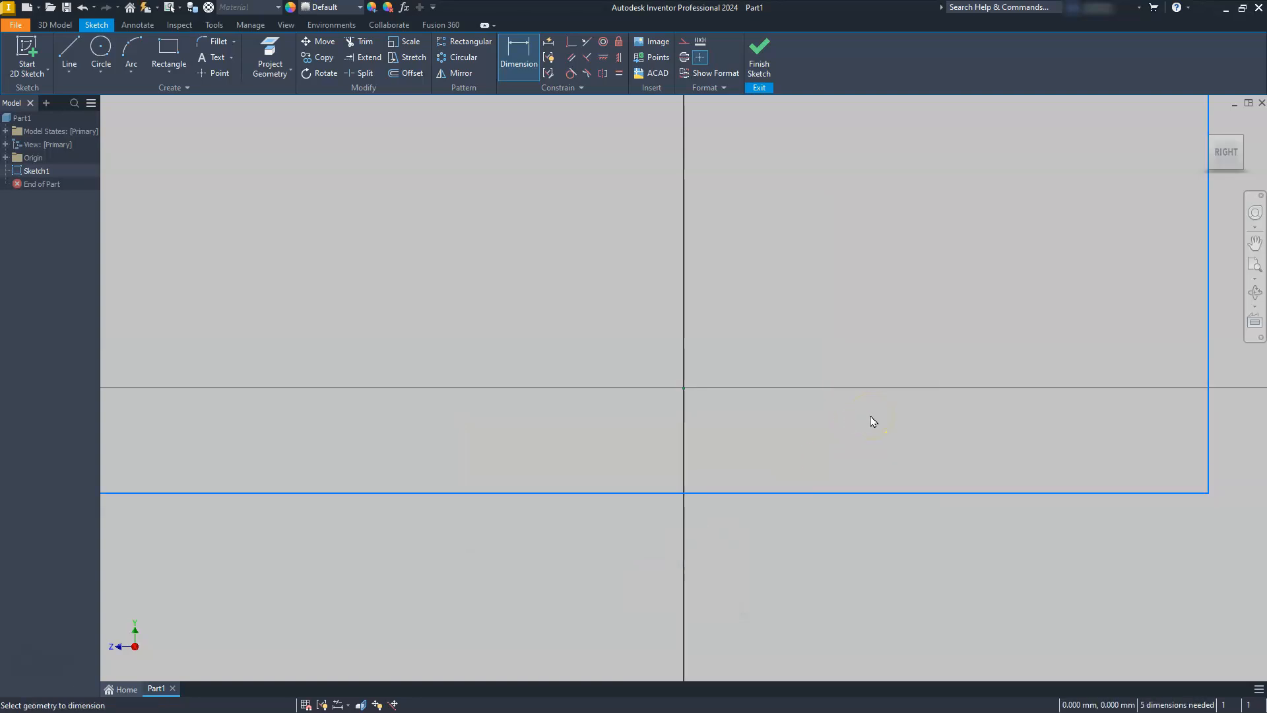
pyautogui.click(1255, 265)
pyautogui.scroll(-3, 657, 365)
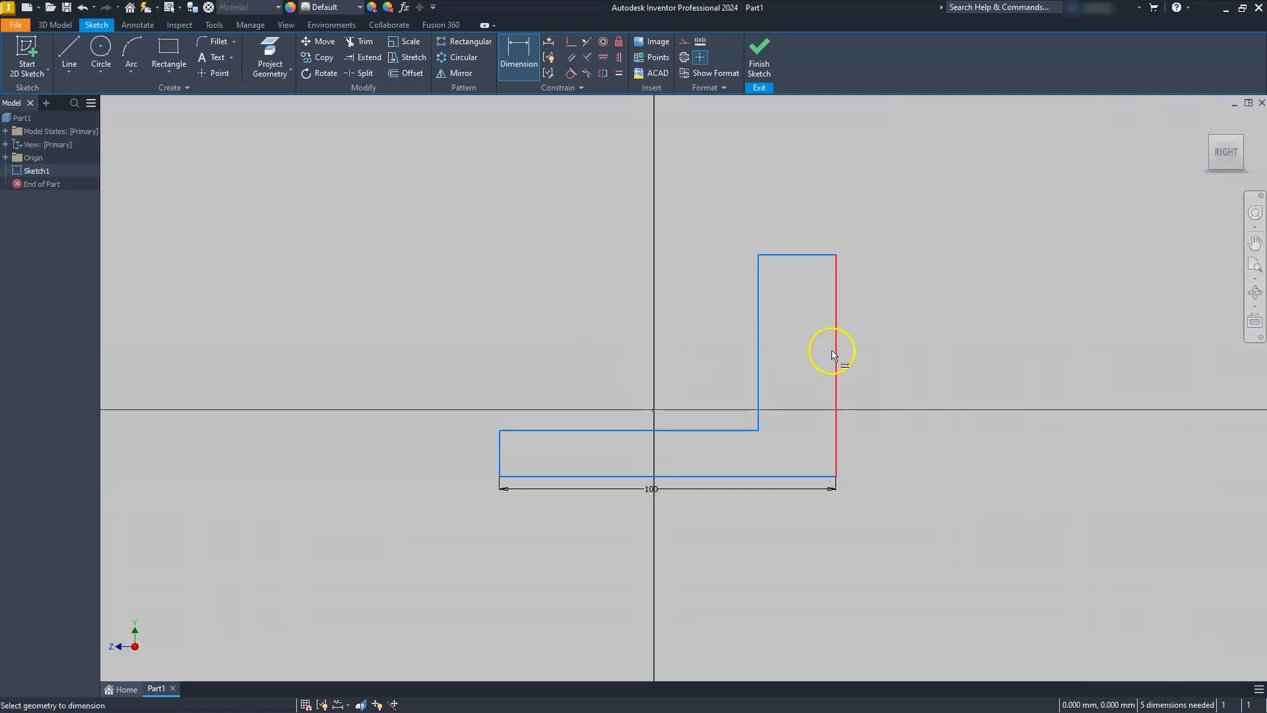
# Dimension the outer vertical edge of the upright and set the overall height to 50 mm
pyautogui.press('Escape')
pyautogui.click(515, 52)
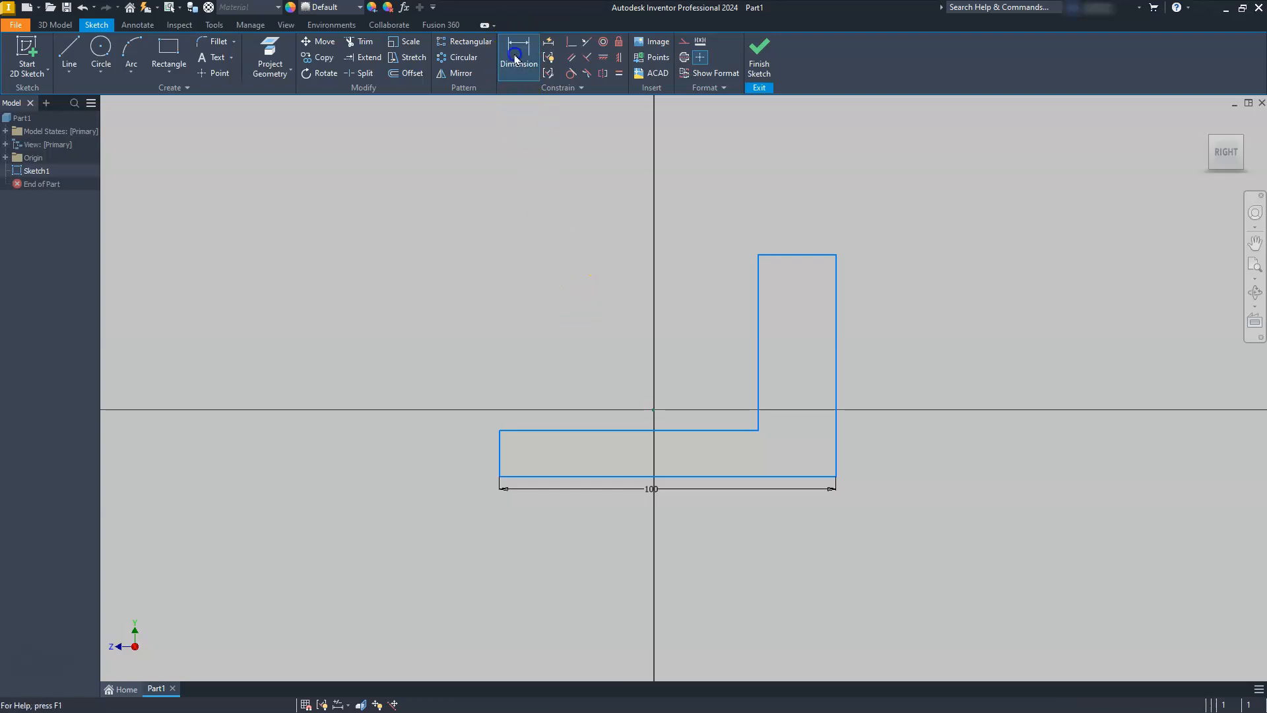
pyautogui.click(837, 445)
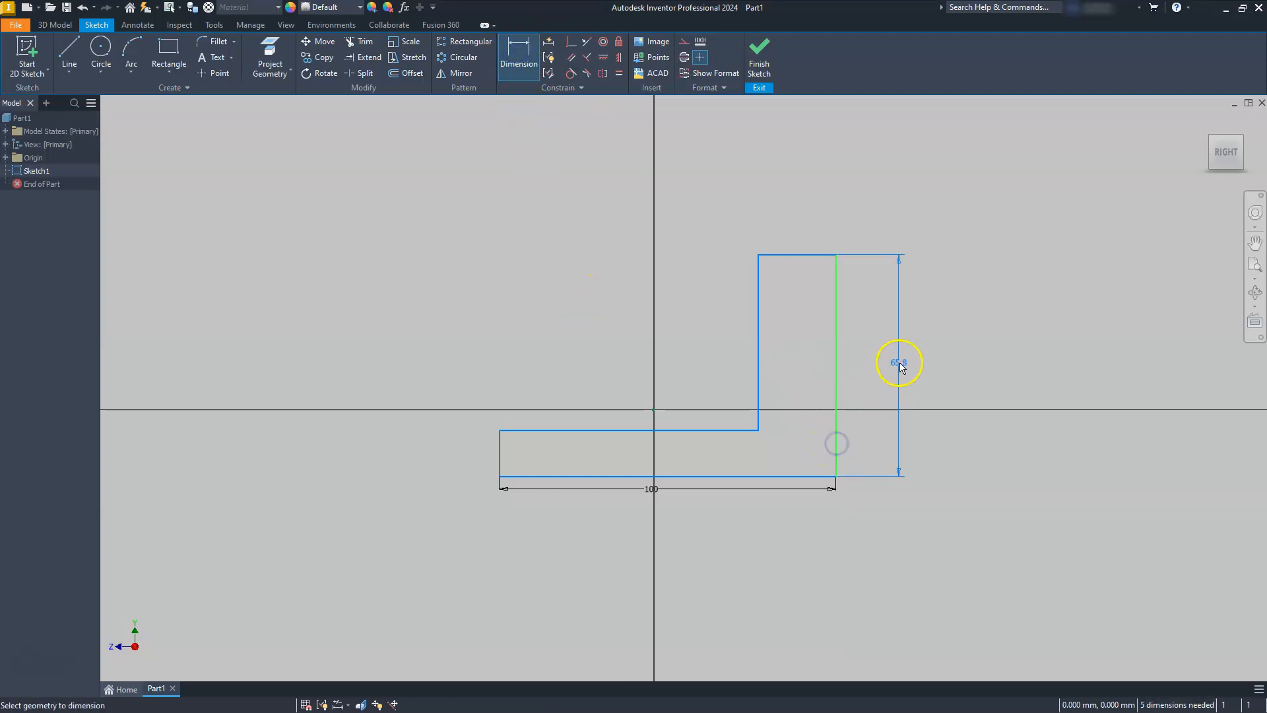
pyautogui.click(899, 367)
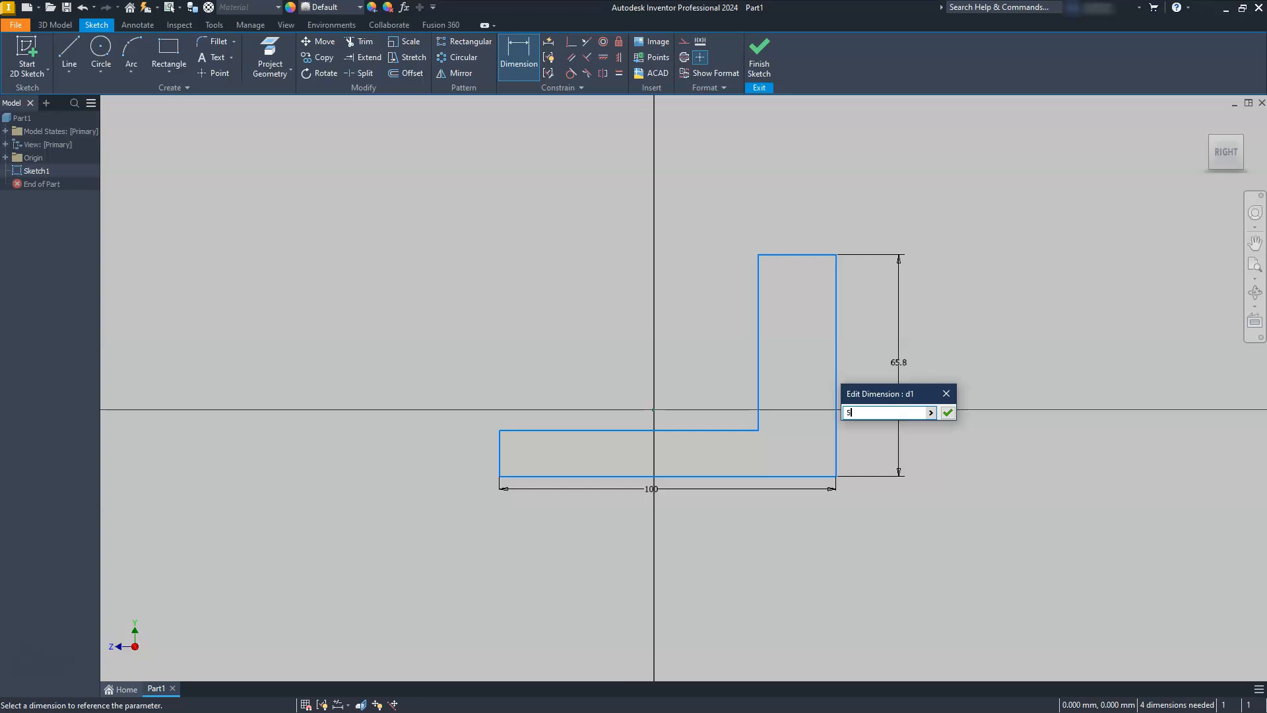
pyautogui.press('Return')
# Dimension the upright's top edge and the base's left end edge, setting both to 20 mm
pyautogui.click(813, 307)
pyautogui.click(803, 255)
pyautogui.write('20')
pyautogui.press('Return')
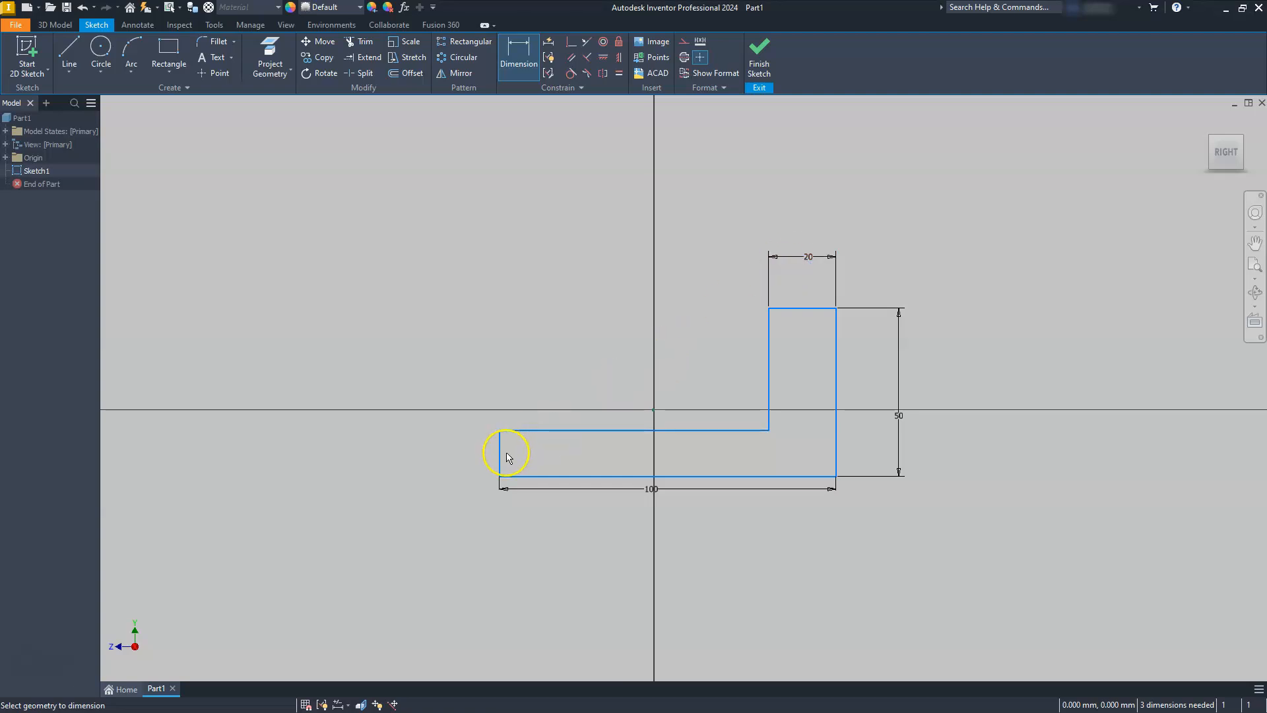
pyautogui.click(500, 470)
pyautogui.click(448, 467)
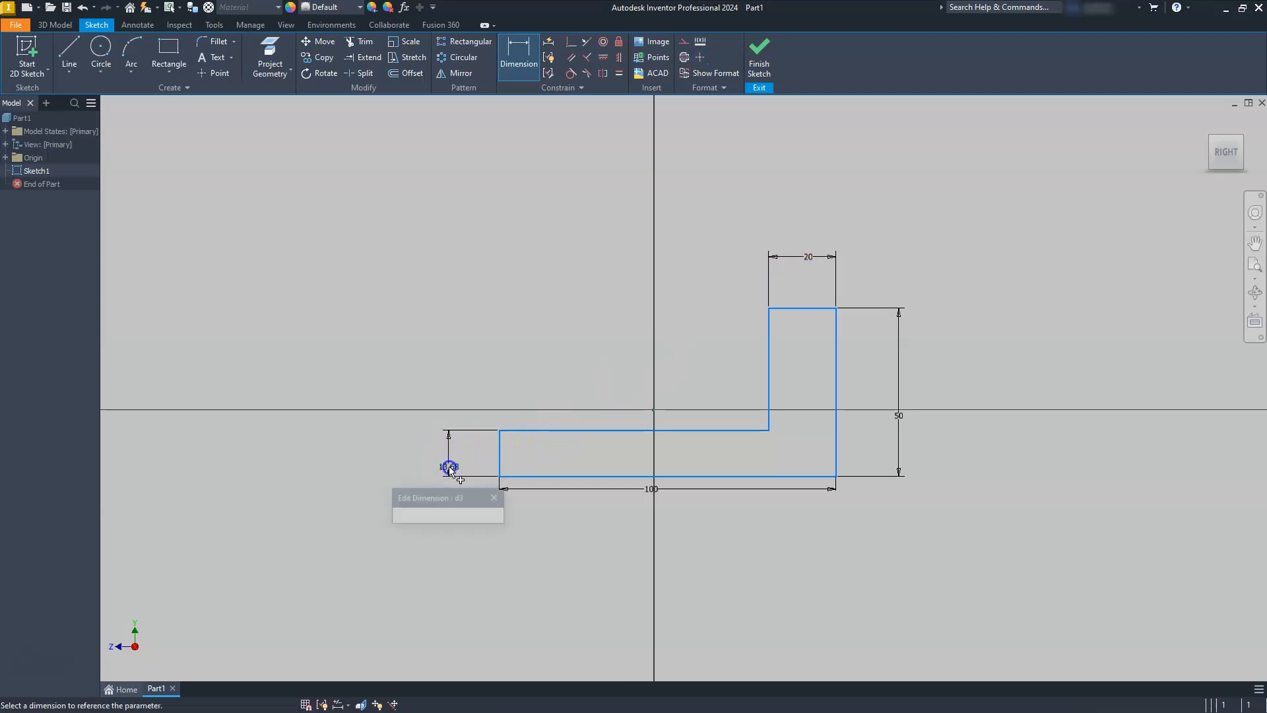
pyautogui.write('20')
pyautogui.press('Return')
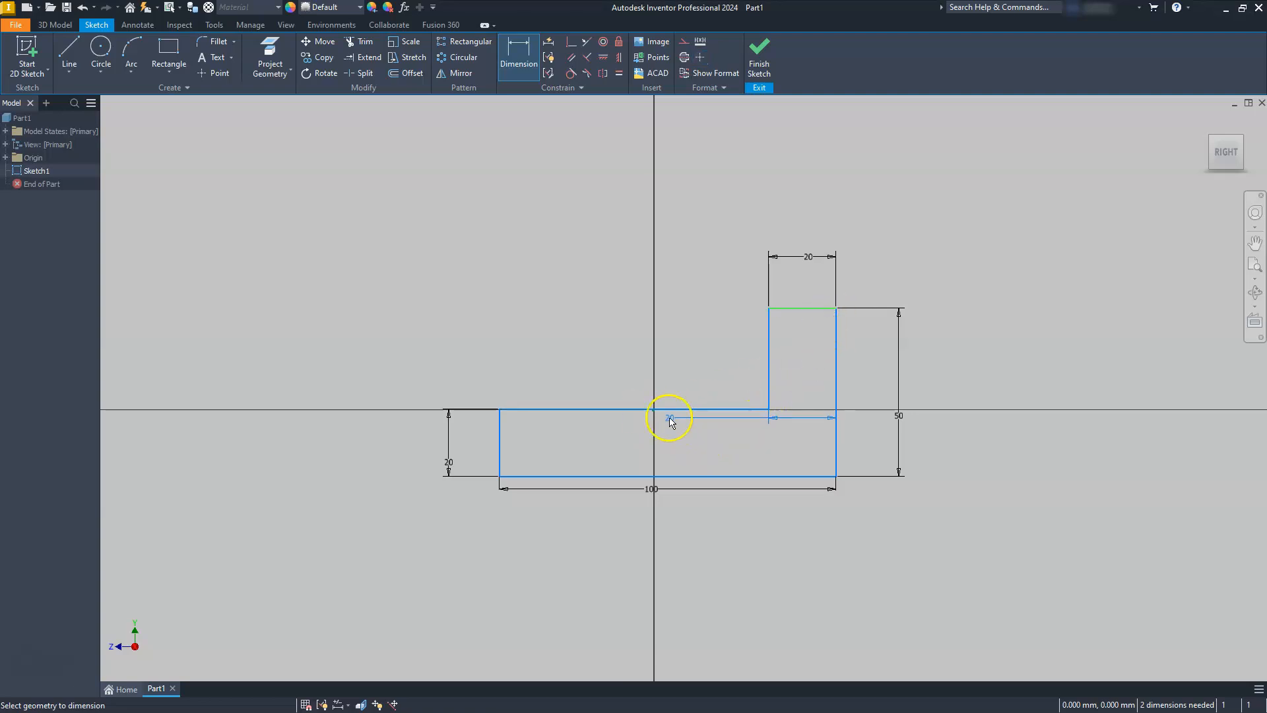
# Dimension the vertical distance from the upright's top edge to the origin as half the overall height, using d1/2
pyautogui.click(653, 411)
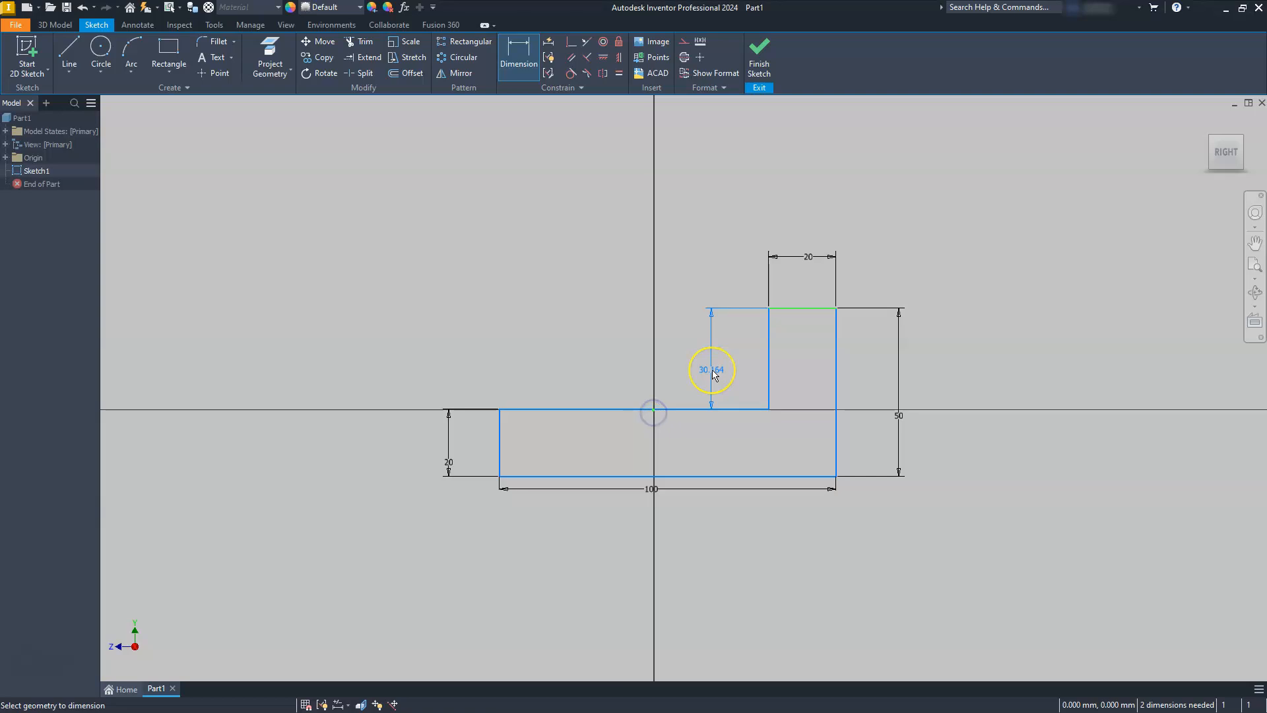
pyautogui.click(713, 375)
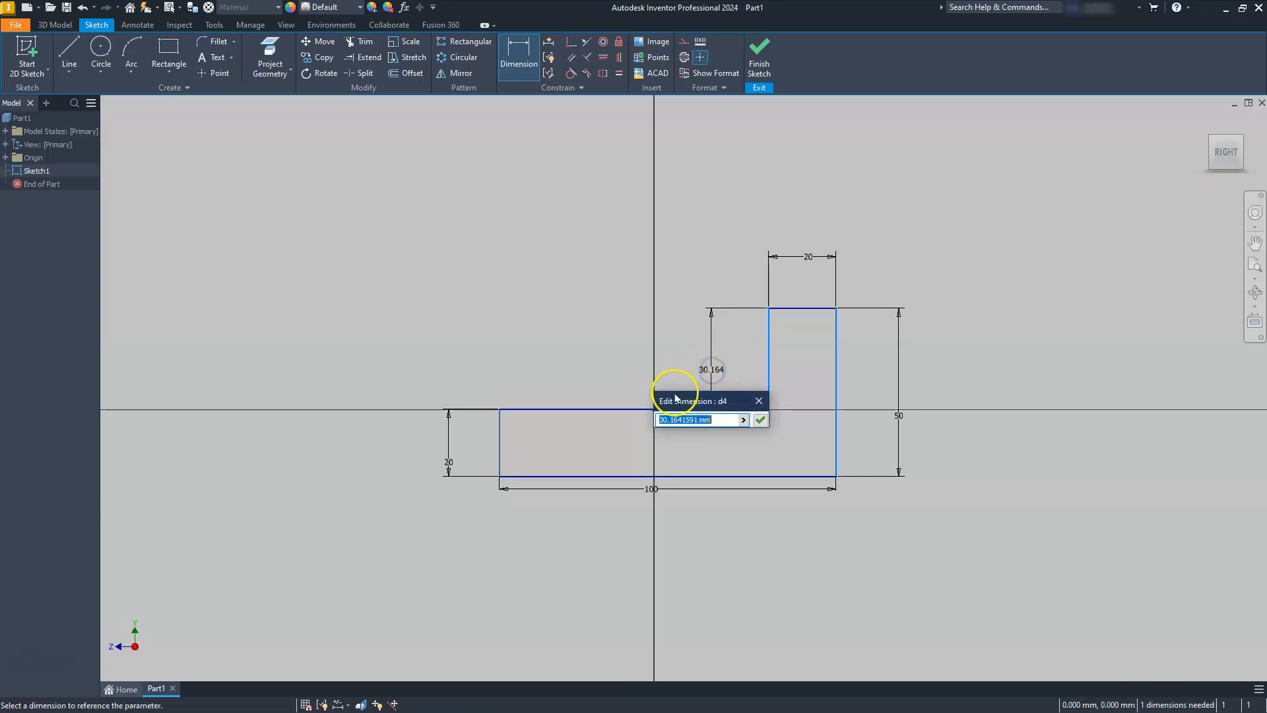
pyautogui.click(899, 415)
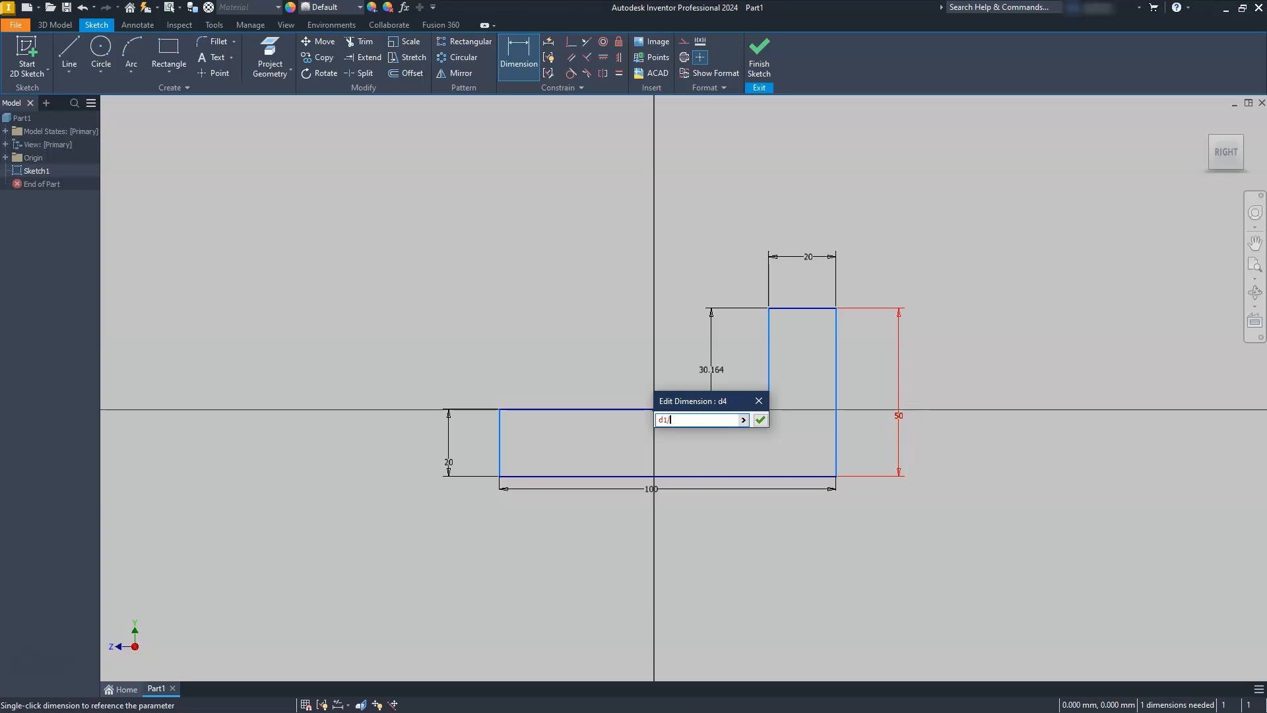
pyautogui.write('/2')
pyautogui.press('Return')
pyautogui.click(868, 431)
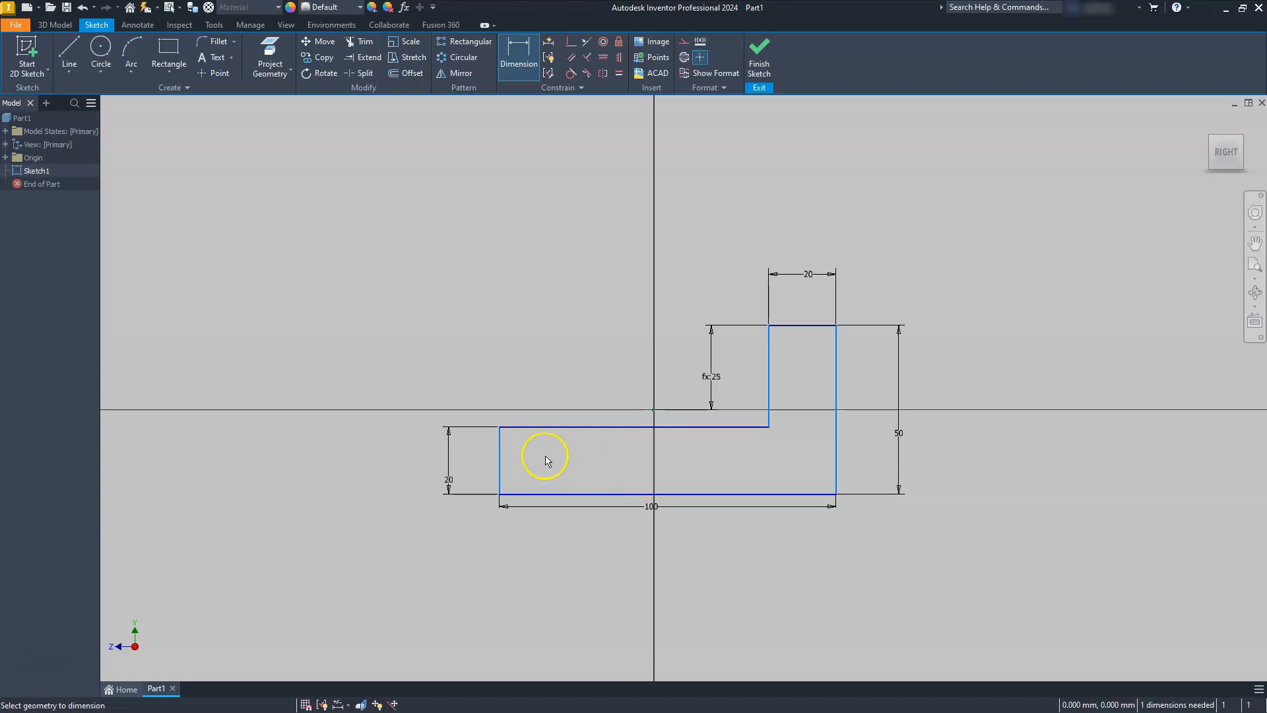
# Dimension the horizontal distance from the base's left end edge to the origin as half the 100 mm length, using d0/2
pyautogui.click(654, 408)
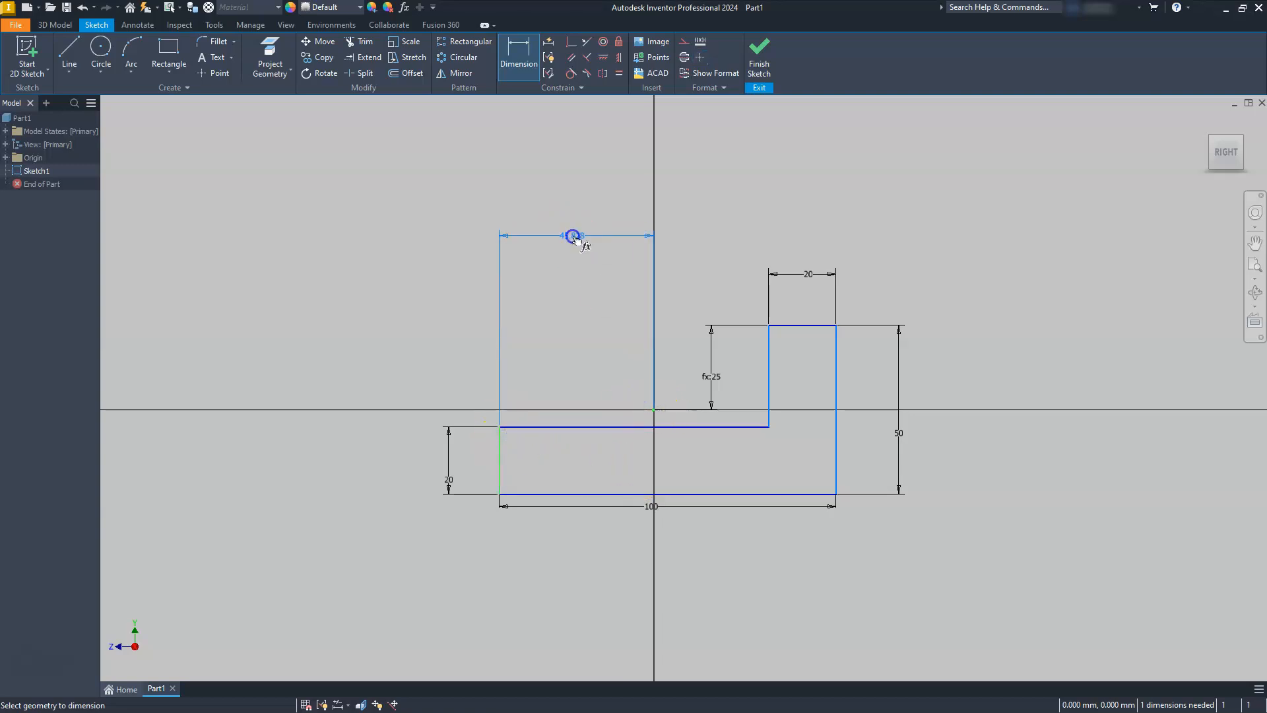
pyautogui.click(573, 237)
pyautogui.click(655, 509)
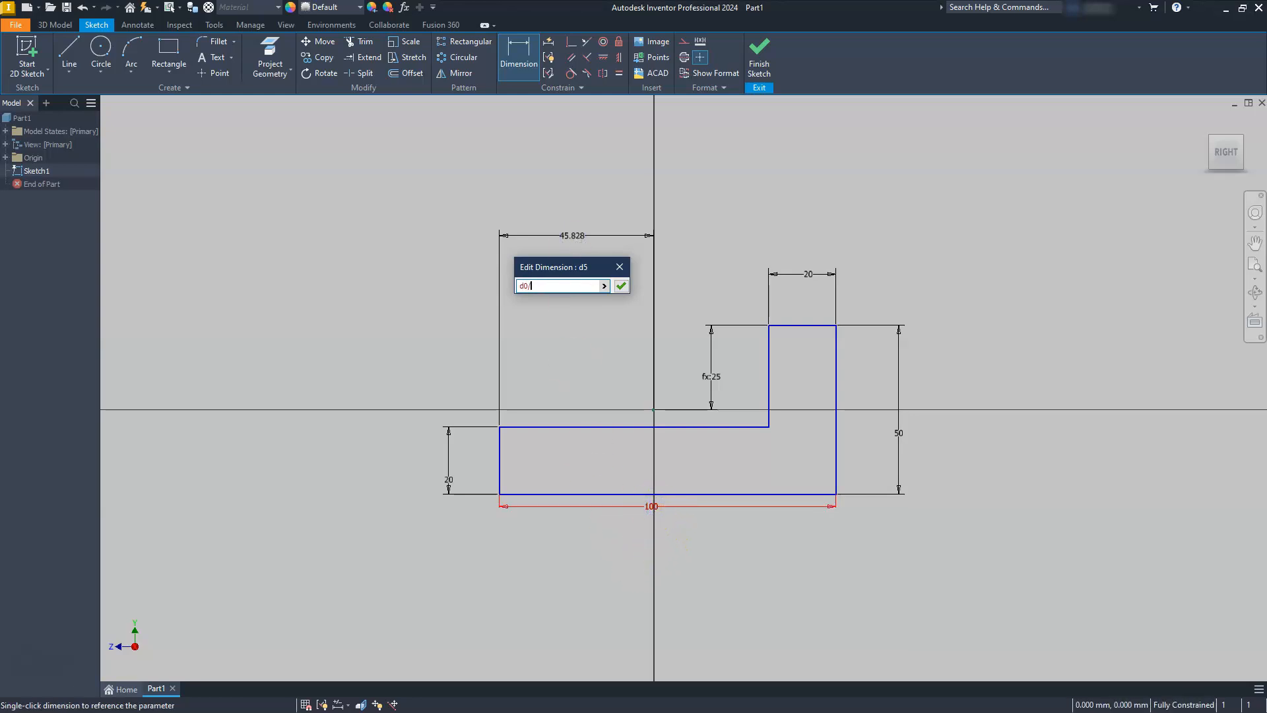
pyautogui.press('Return')
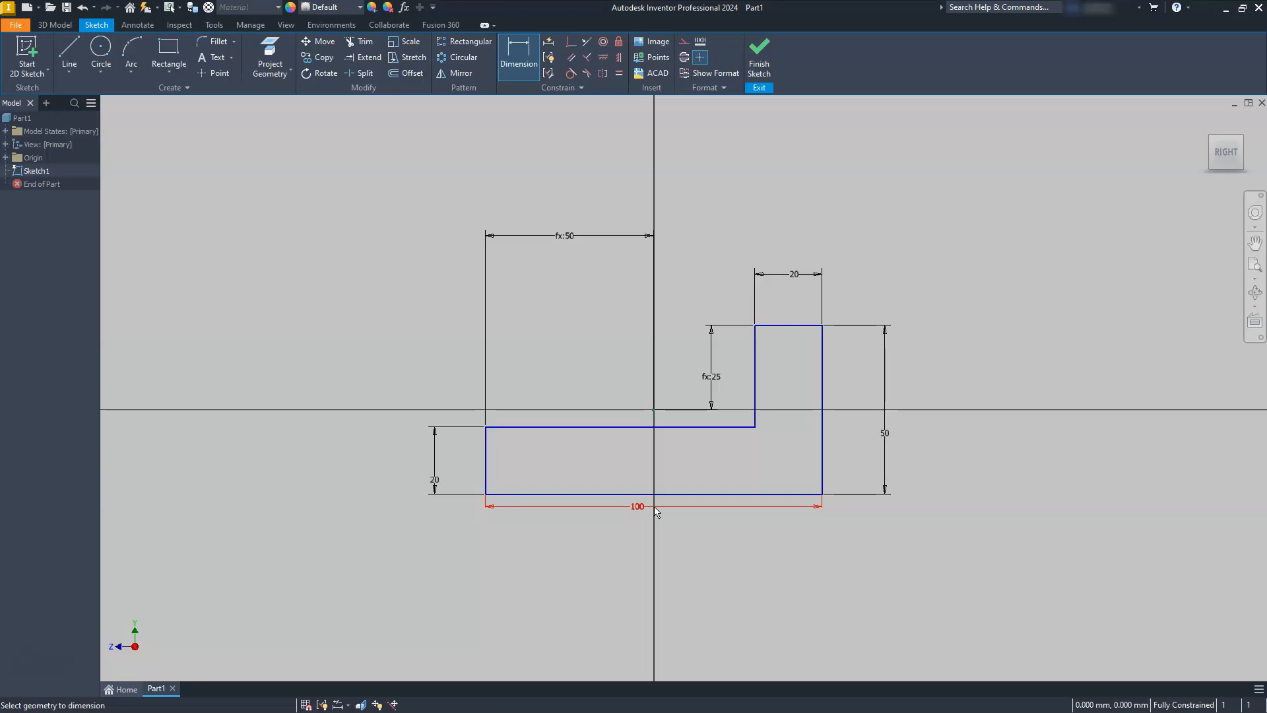
# Finish the L-profile sketch and return to the part's 3D modelling environment
pyautogui.click(664, 529)
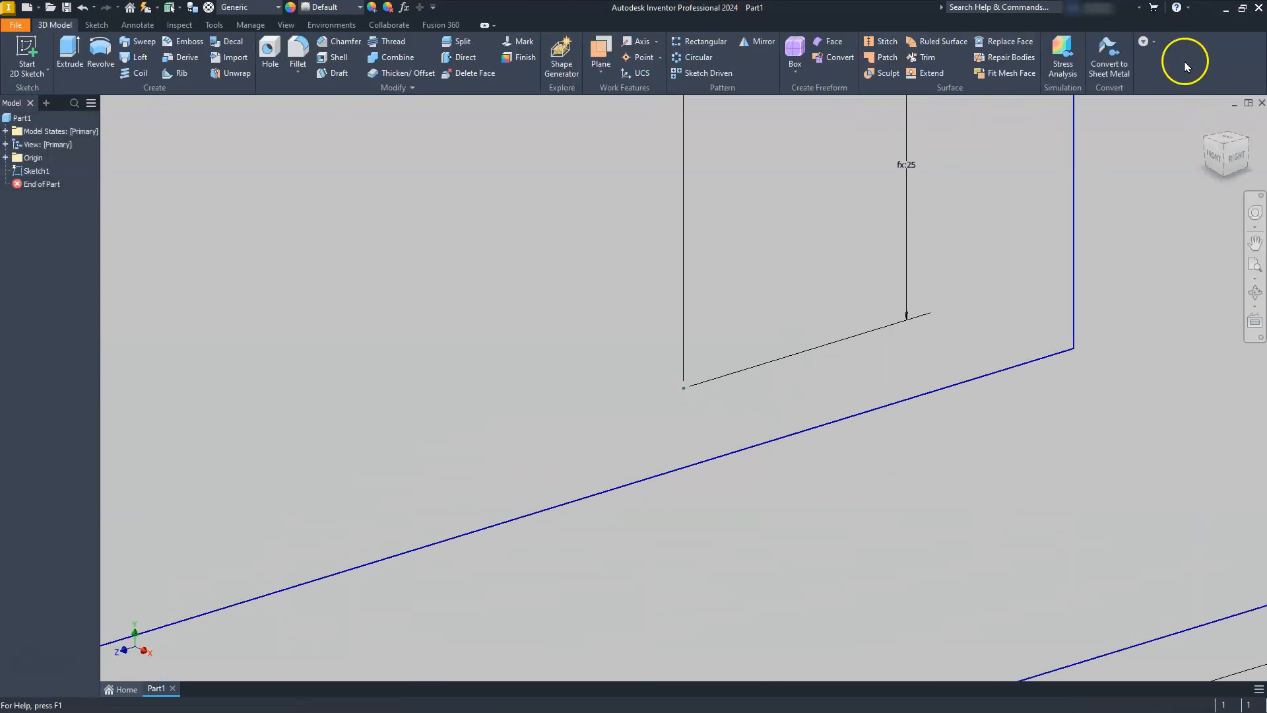
pyautogui.click(1256, 264)
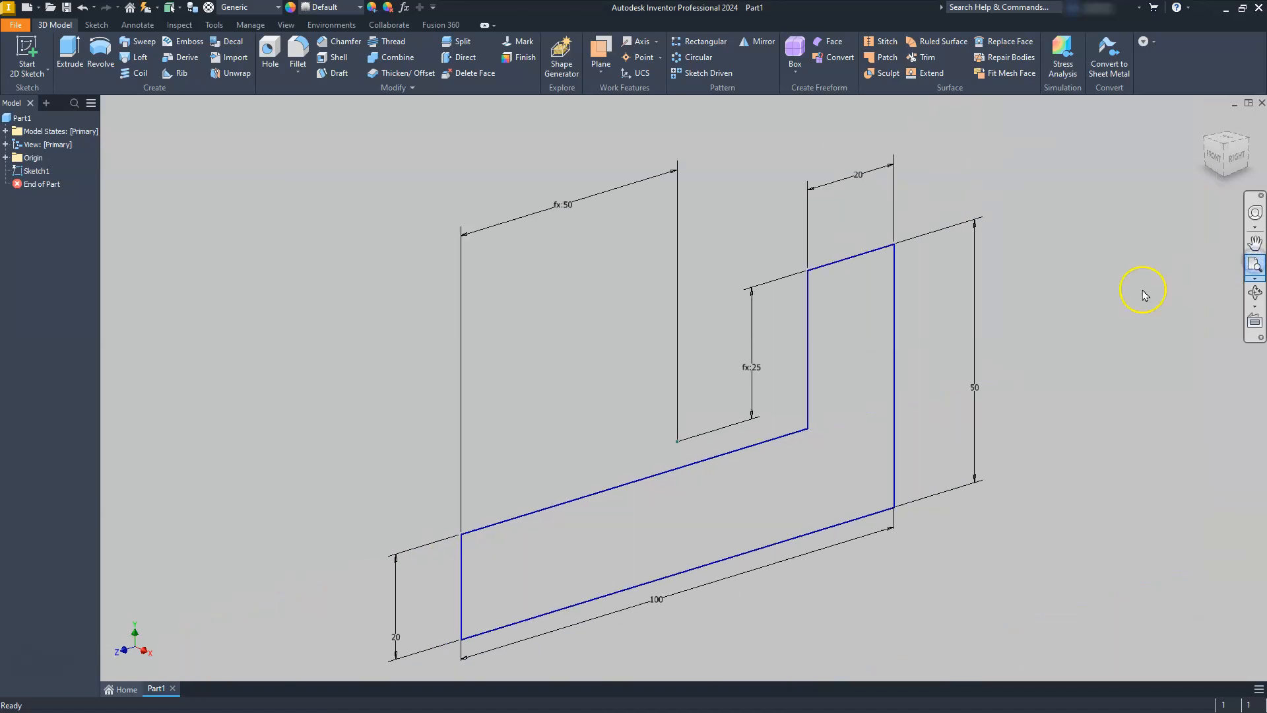
pyautogui.scroll(-2, 695, 422)
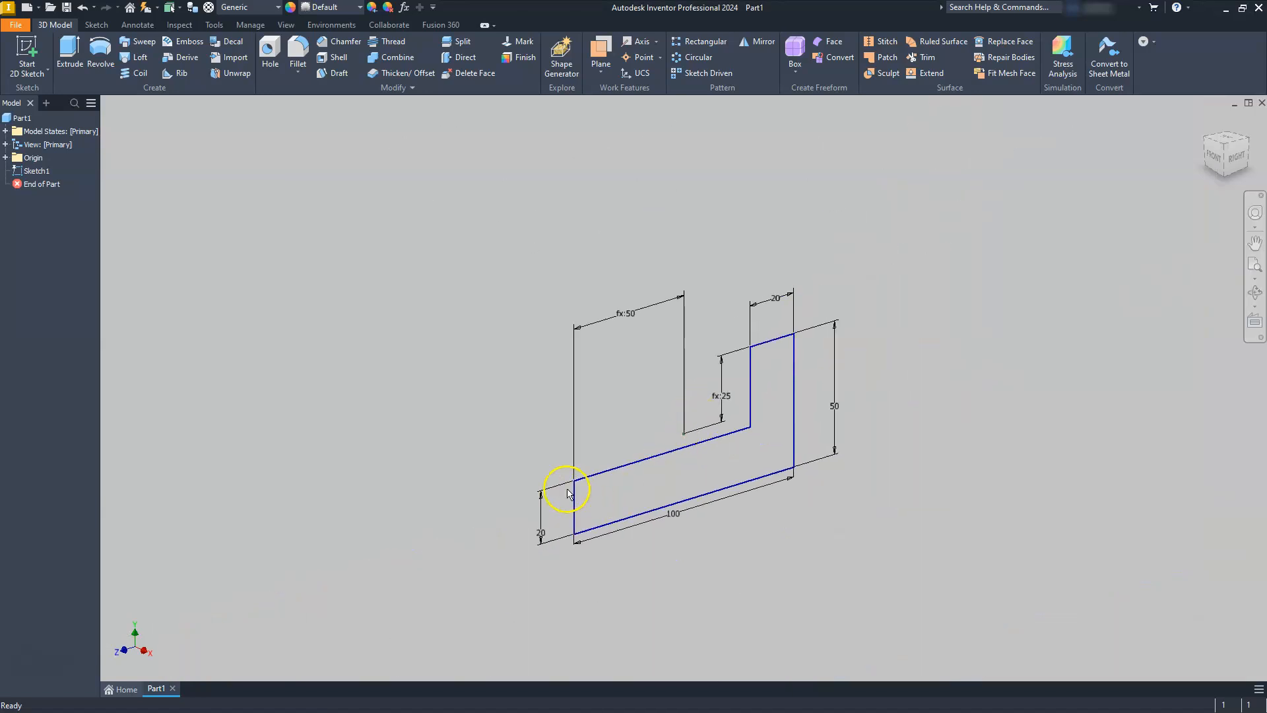
# Extrude the L-profile symmetrically about its sketch plane to a total distance of 120 mm, and expand the part's origin geometry
pyautogui.click(61, 56)
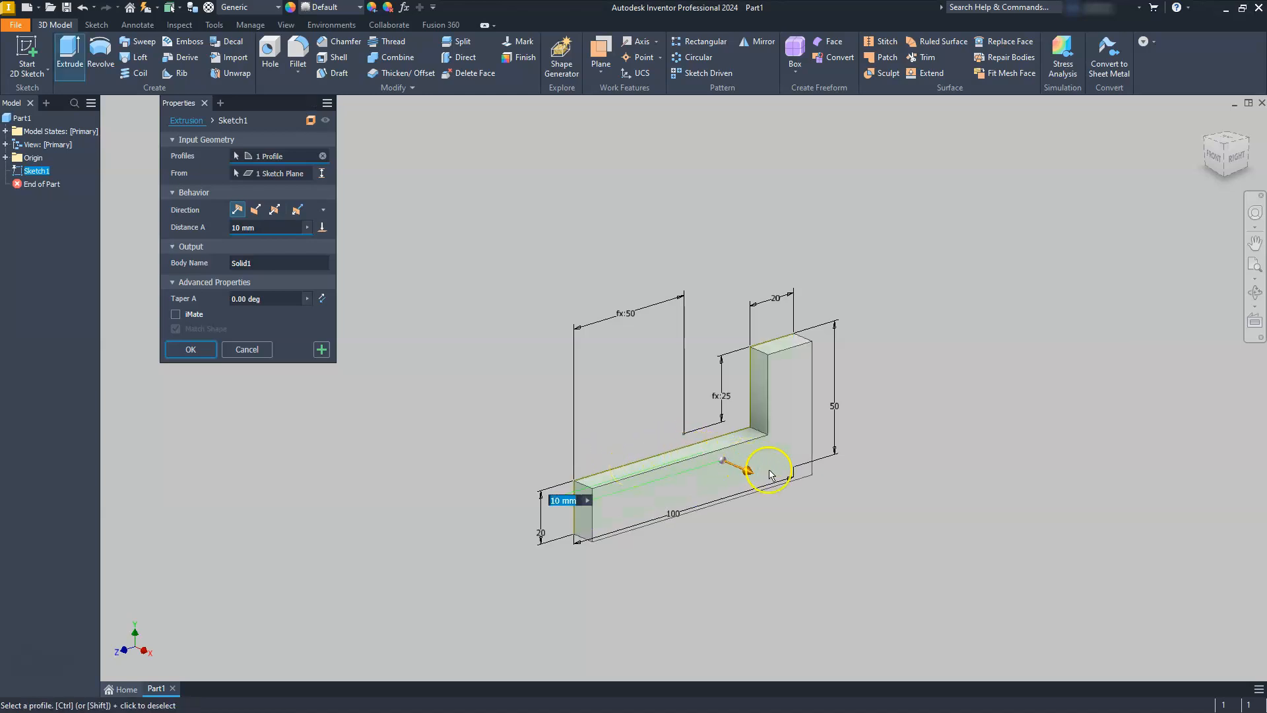
pyautogui.moveTo(796, 510); pyautogui.dragTo(796, 510)
pyautogui.moveTo(742, 471); pyautogui.dragTo(813, 505)
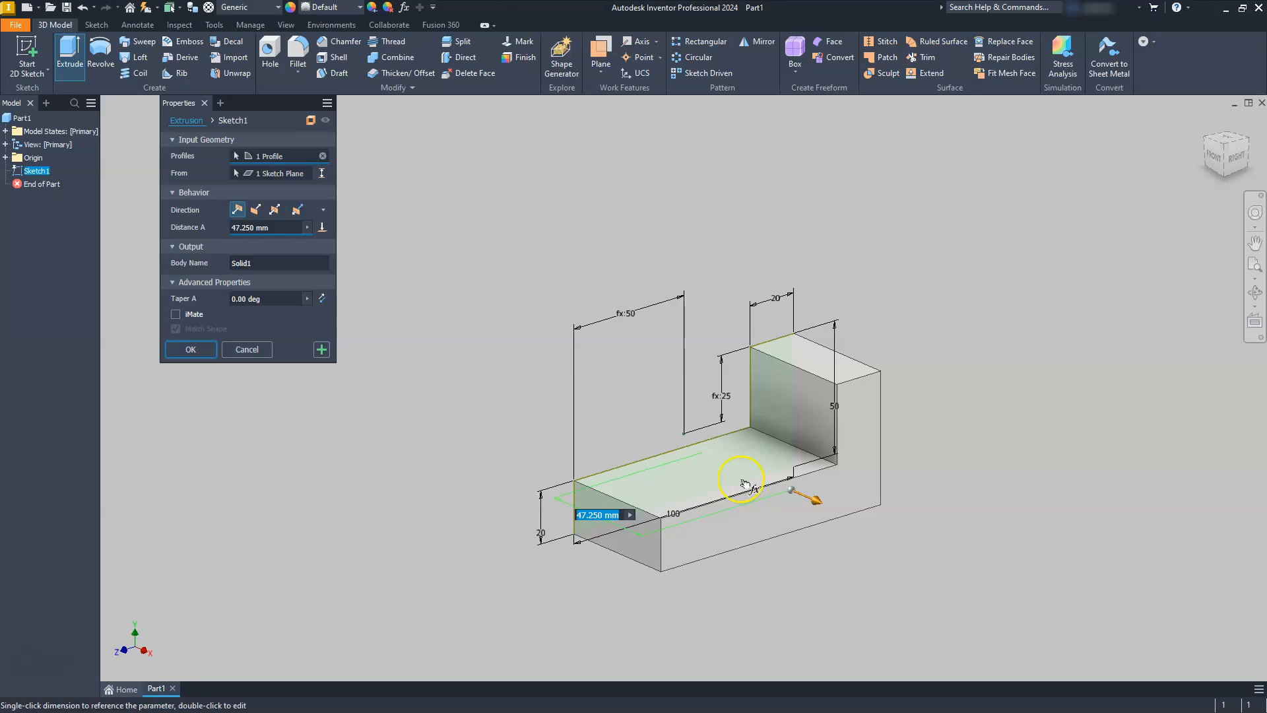
pyautogui.click(273, 227)
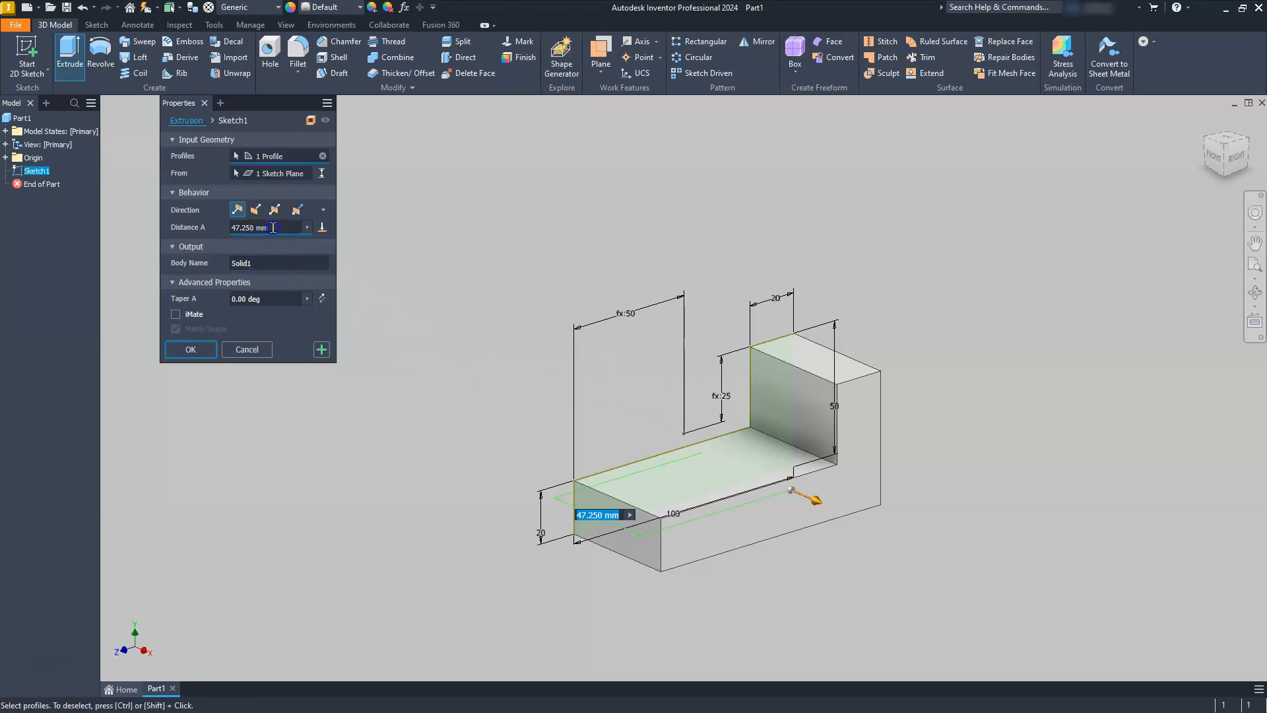
pyautogui.moveTo(272, 227); pyautogui.dragTo(237, 228)
pyautogui.write('120')
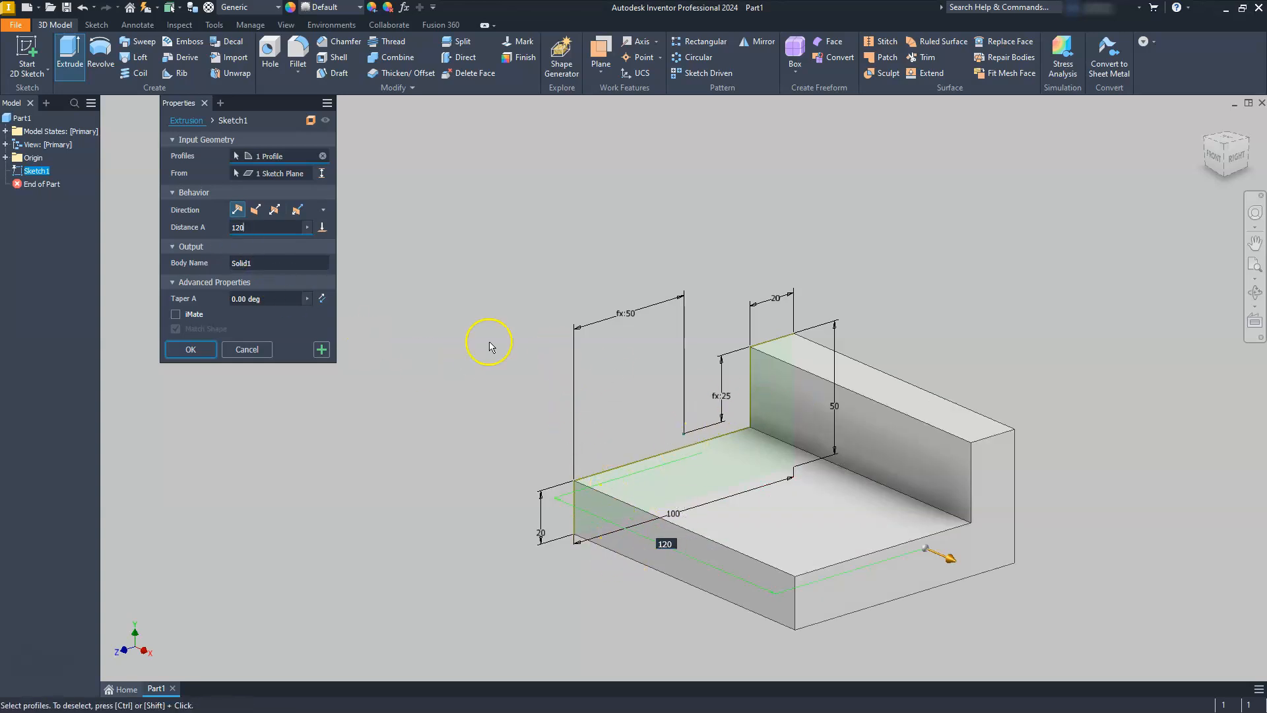
pyautogui.click(275, 210)
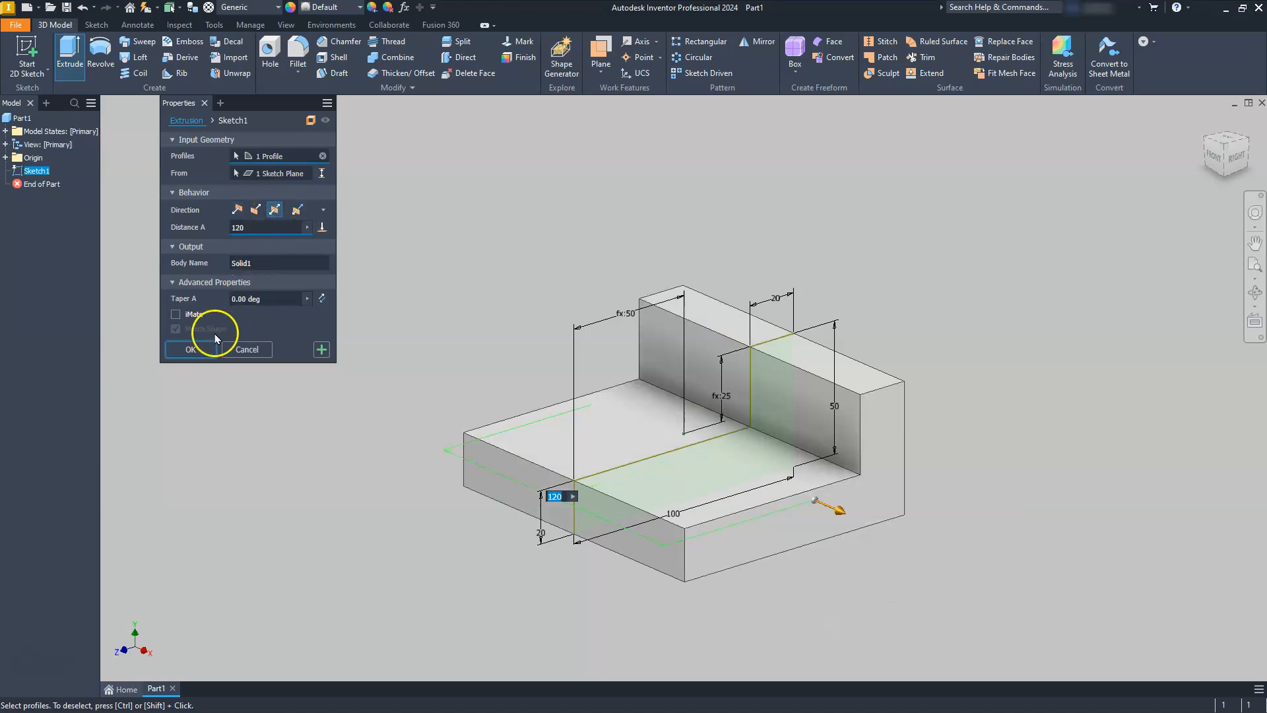
pyautogui.click(191, 349)
pyautogui.click(400, 433)
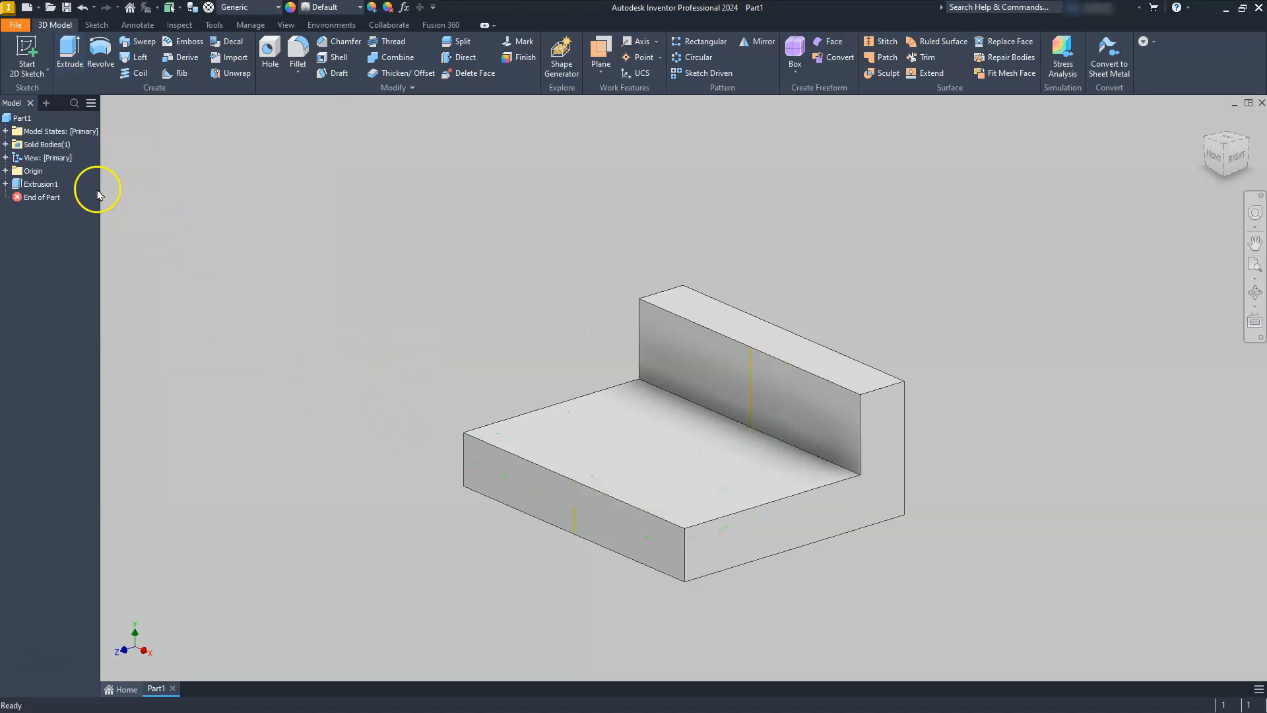
pyautogui.click(6, 171)
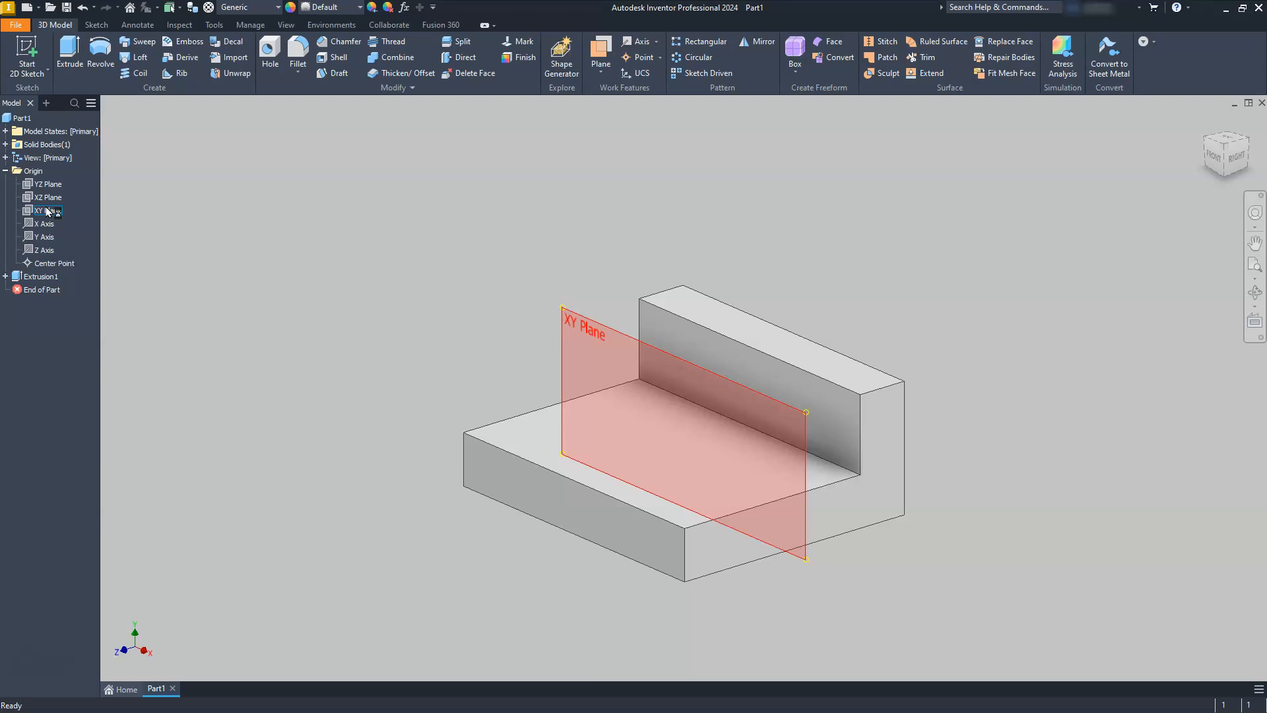
pyautogui.click(262, 193)
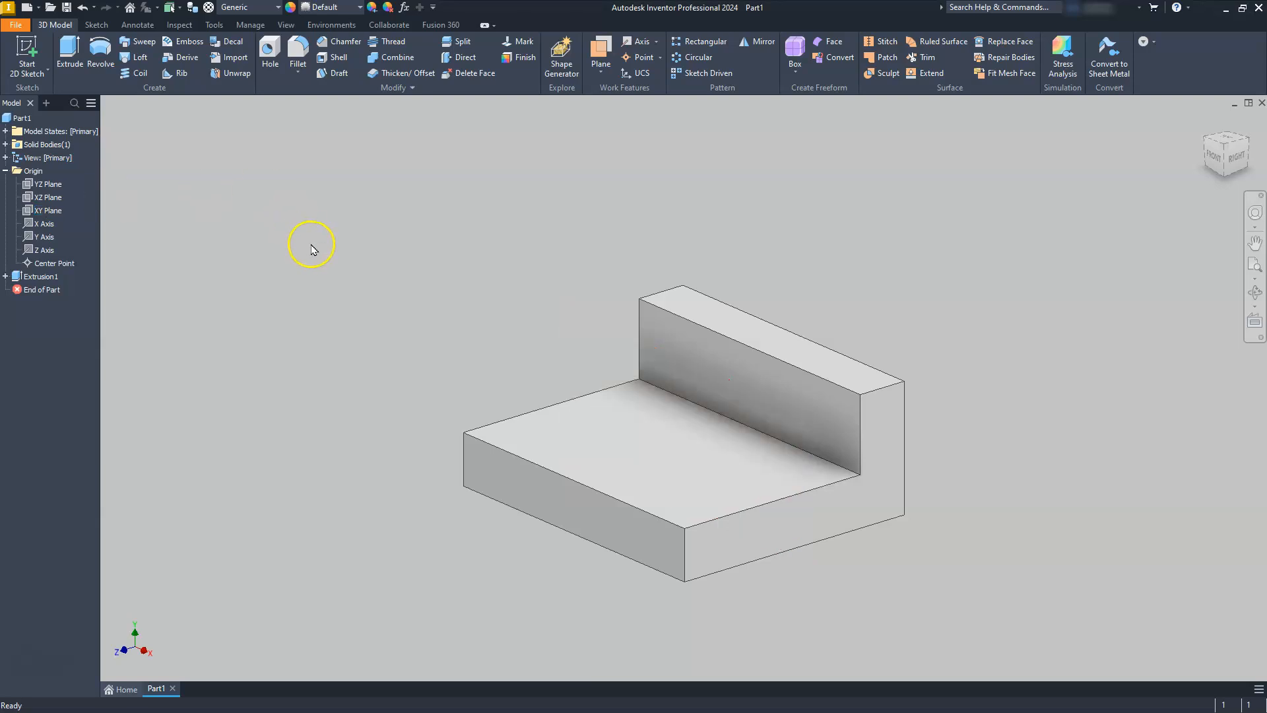
# Fillet the two short top end edges of the upright wall with a 20 mm constant radius
pyautogui.click(299, 47)
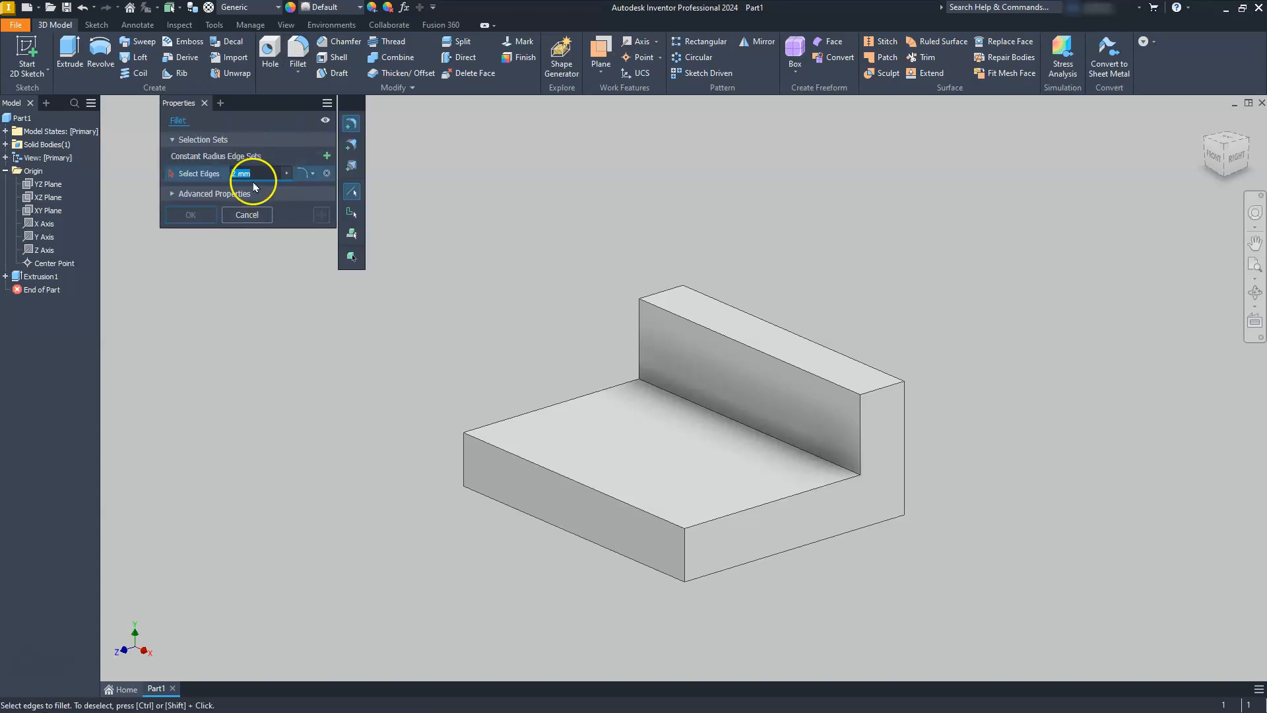
pyautogui.write('20')
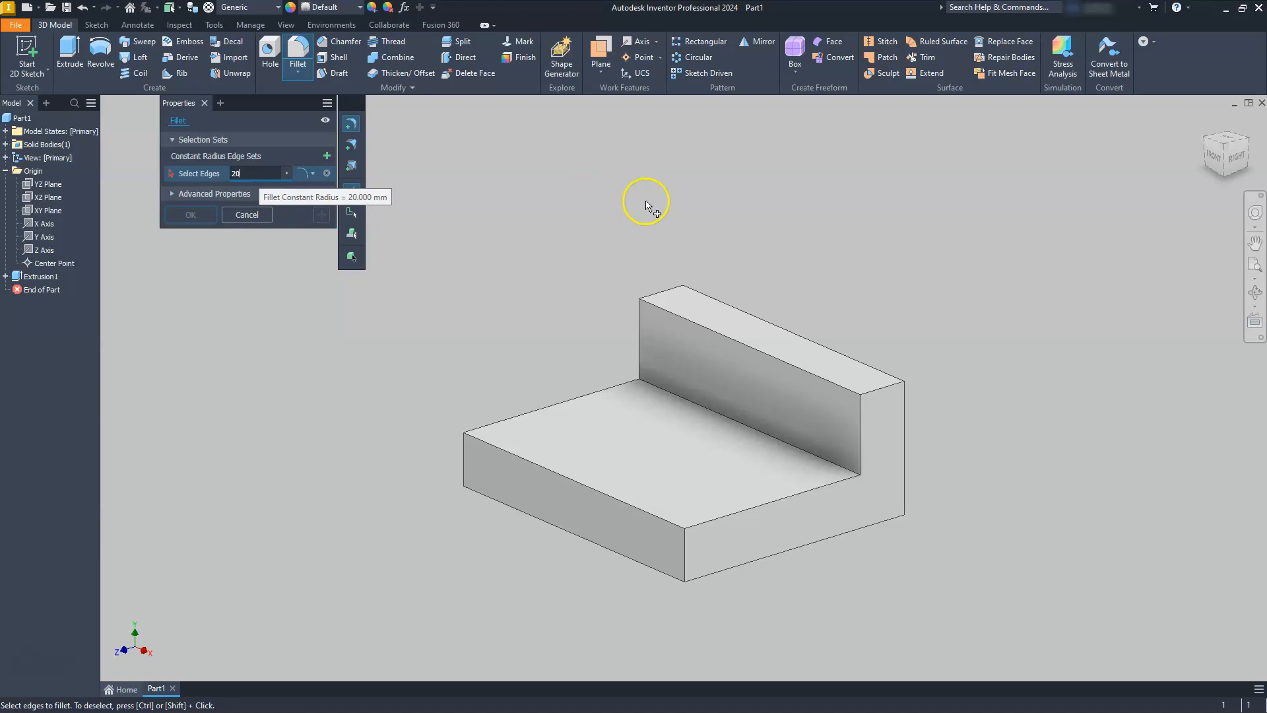
pyautogui.click(674, 295)
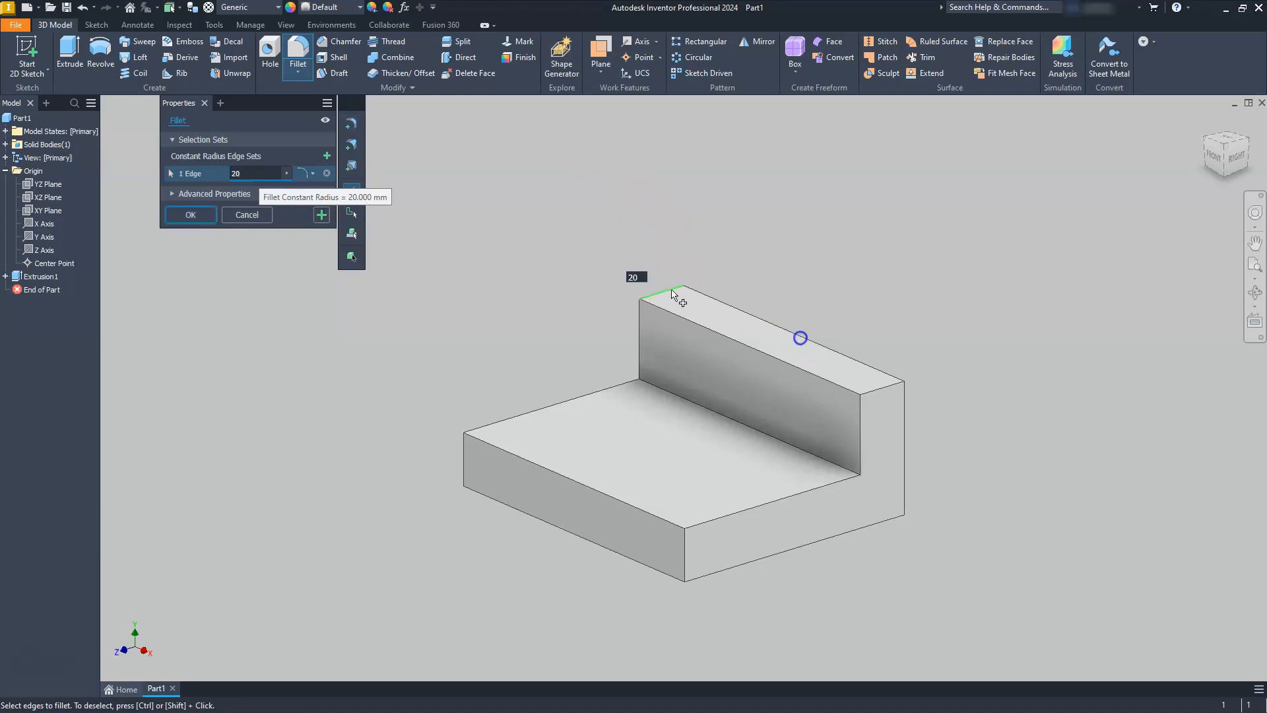
pyautogui.click(878, 394)
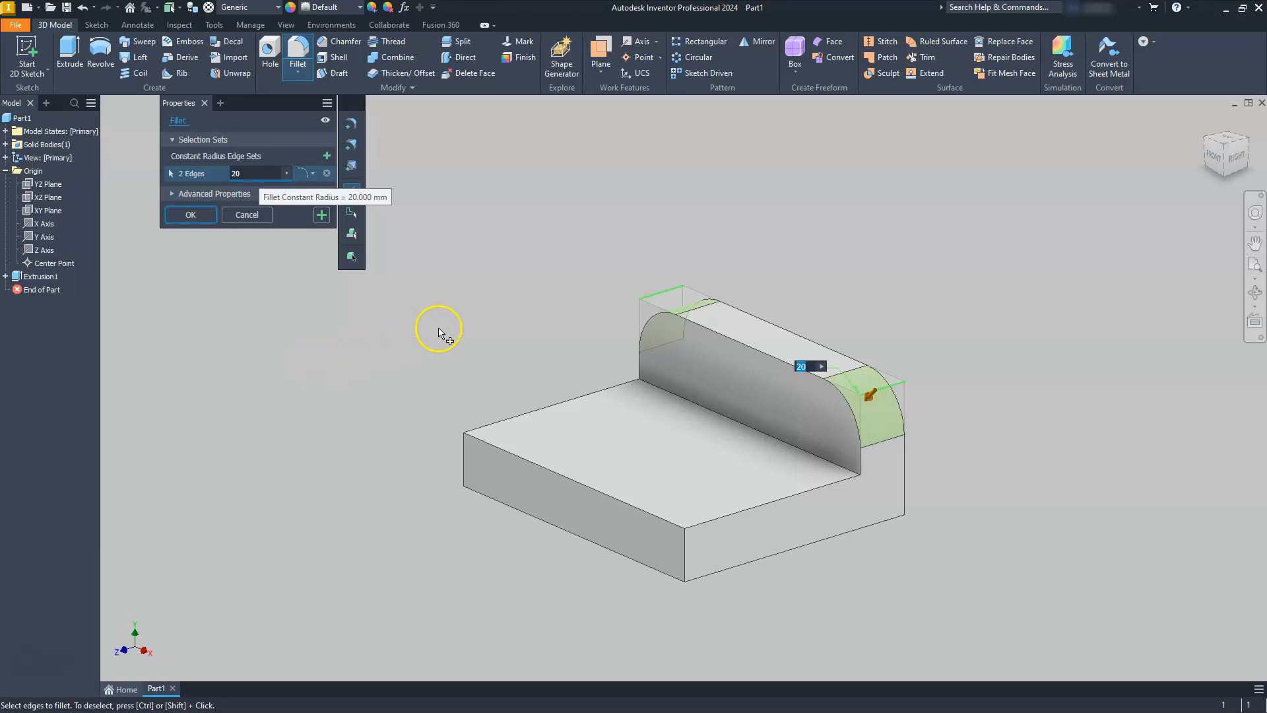
# Add a second 30 mm constant-radius edge set for the base's two front vertical corner edges and complete the fillet
pyautogui.click(328, 157)
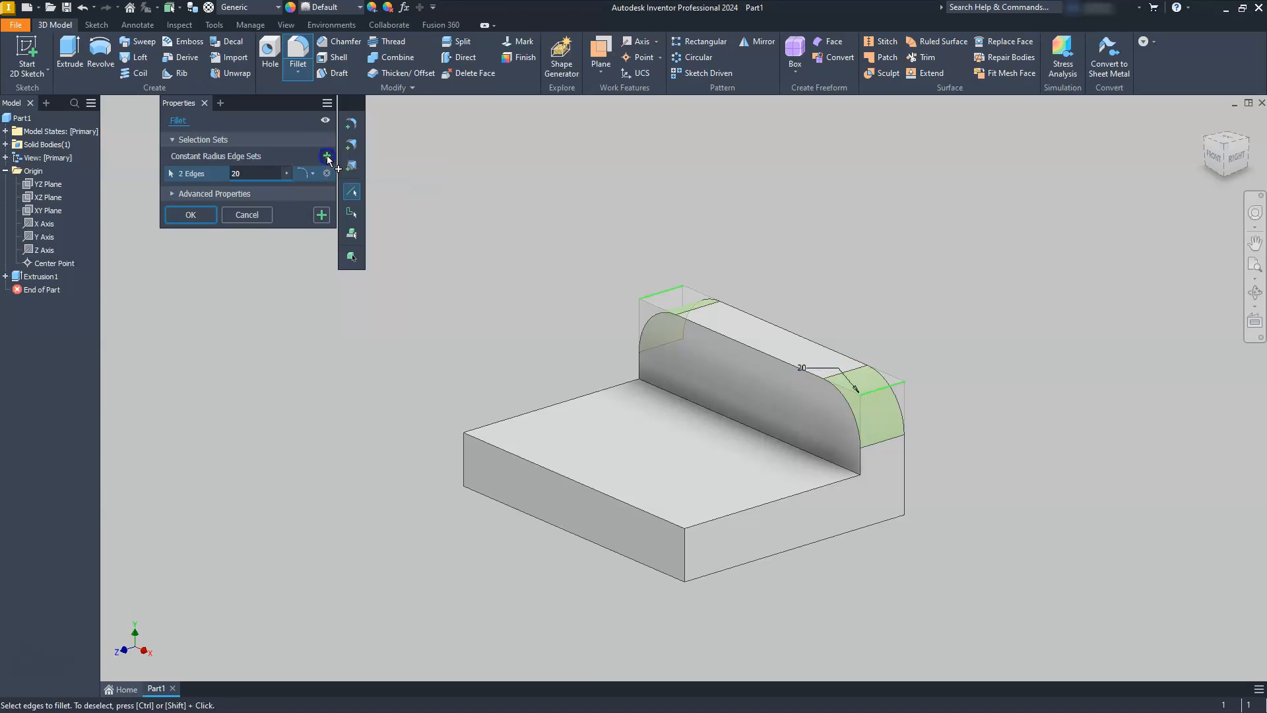
pyautogui.click(257, 185)
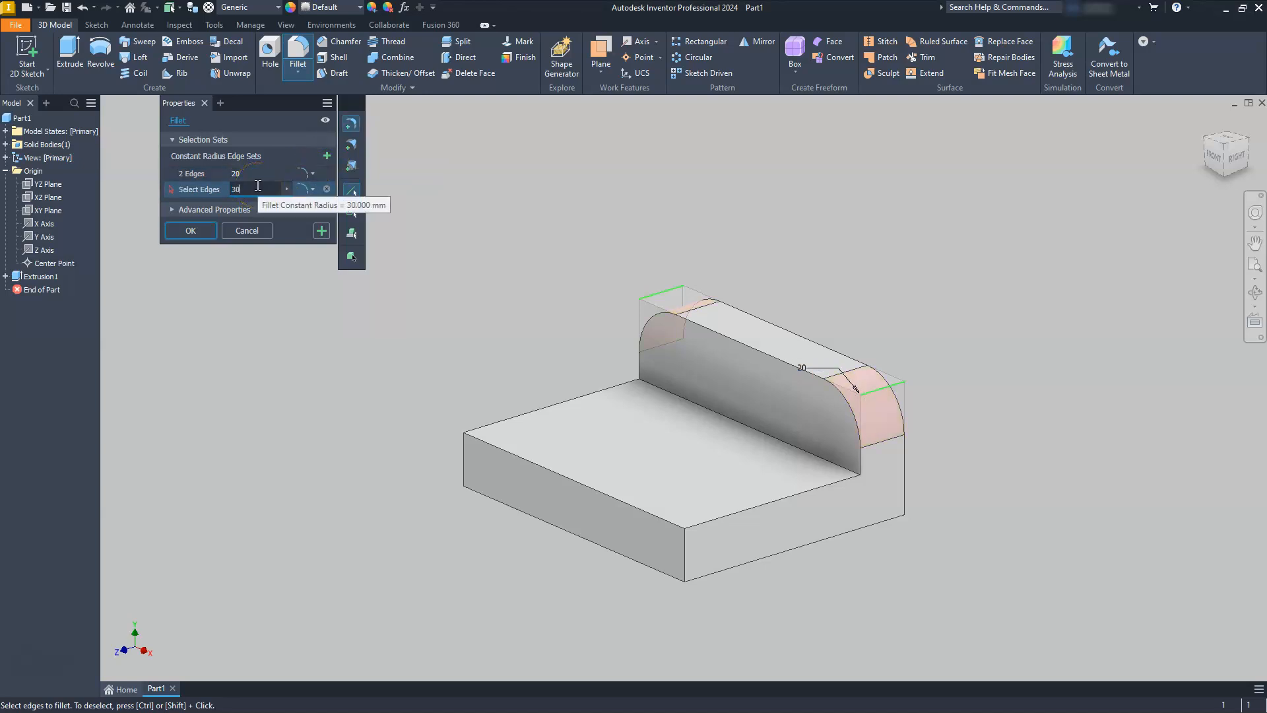
pyautogui.click(685, 564)
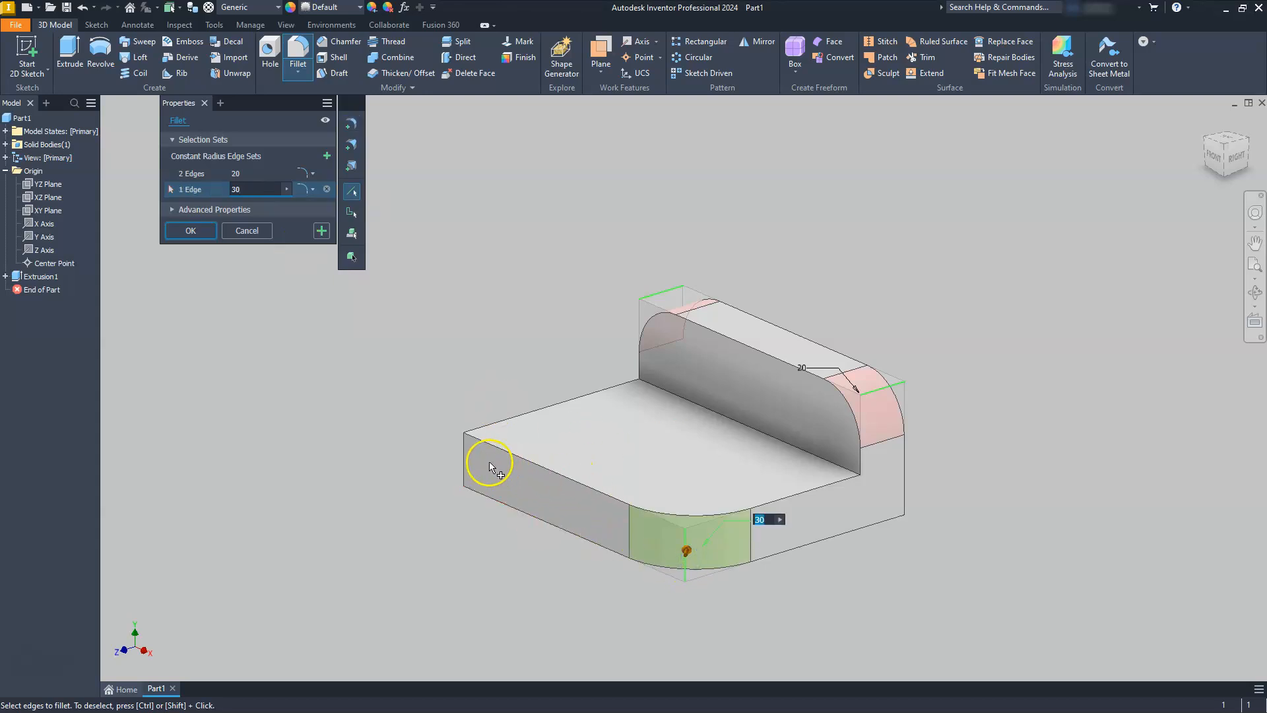
pyautogui.click(465, 461)
pyautogui.click(190, 231)
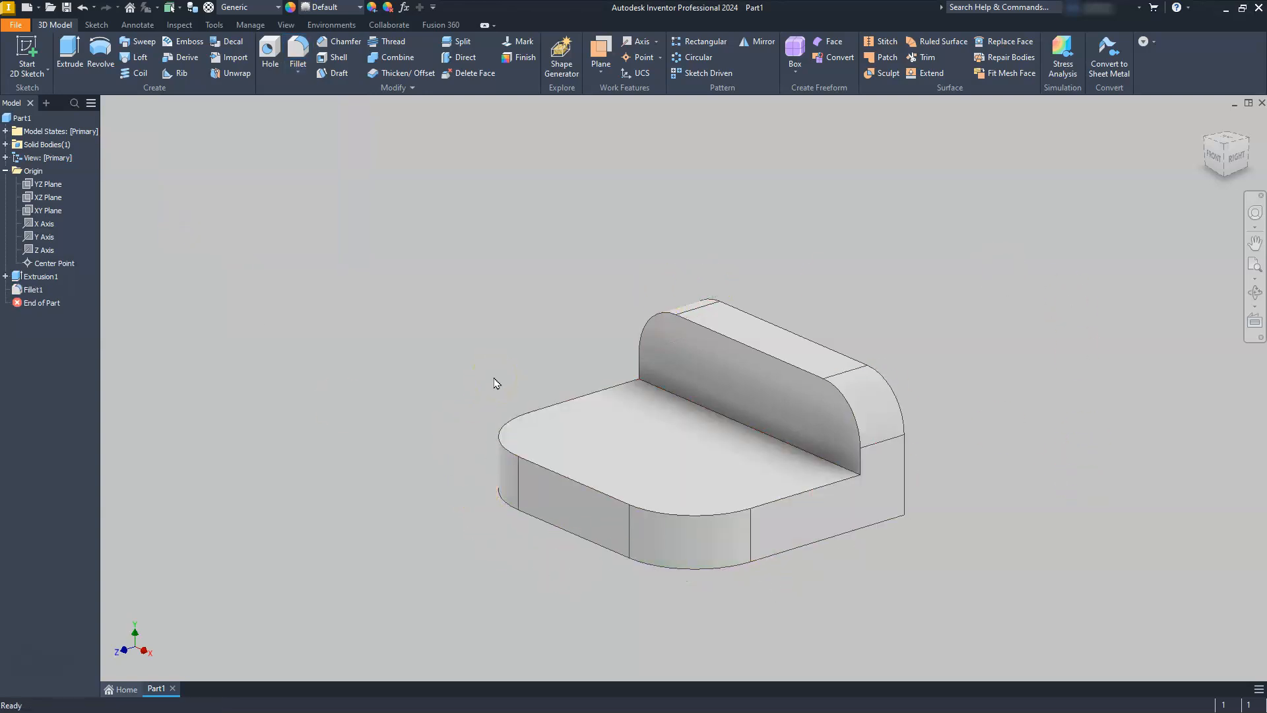
# Create a sketch on the base's upper face and rotate the top view so the upright wall lies horizontally
pyautogui.click(681, 426)
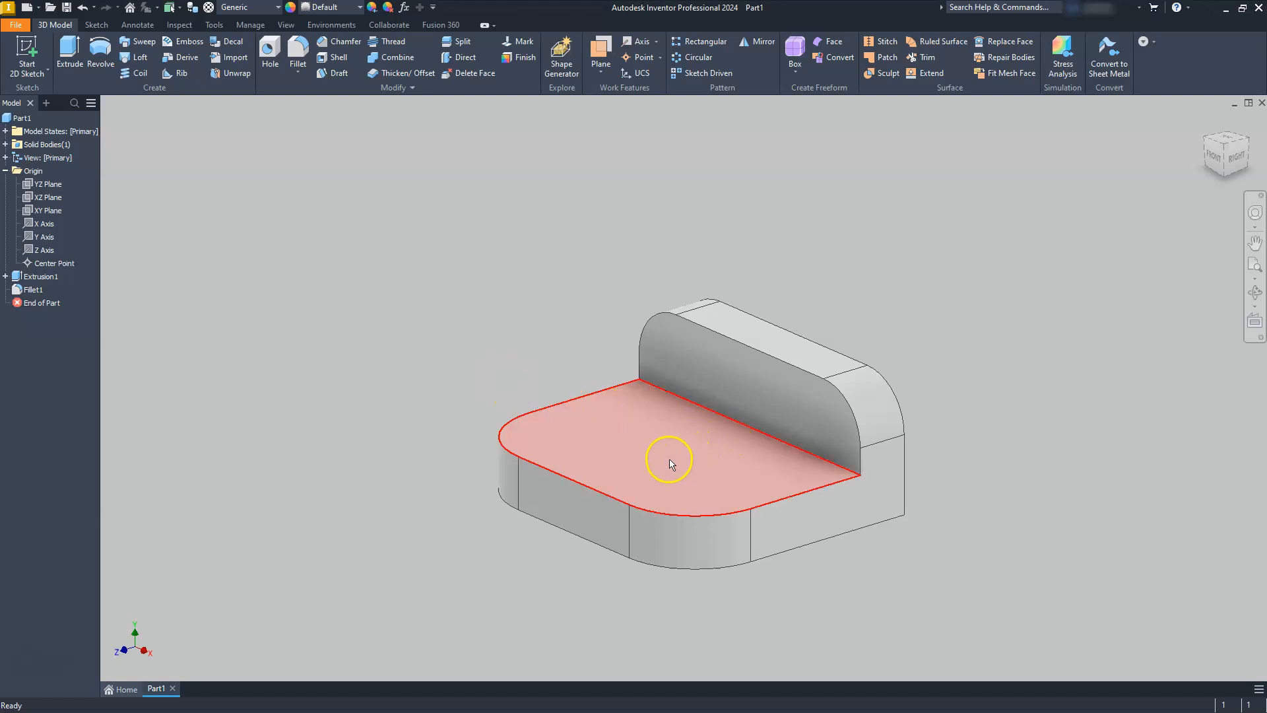
pyautogui.click(647, 456)
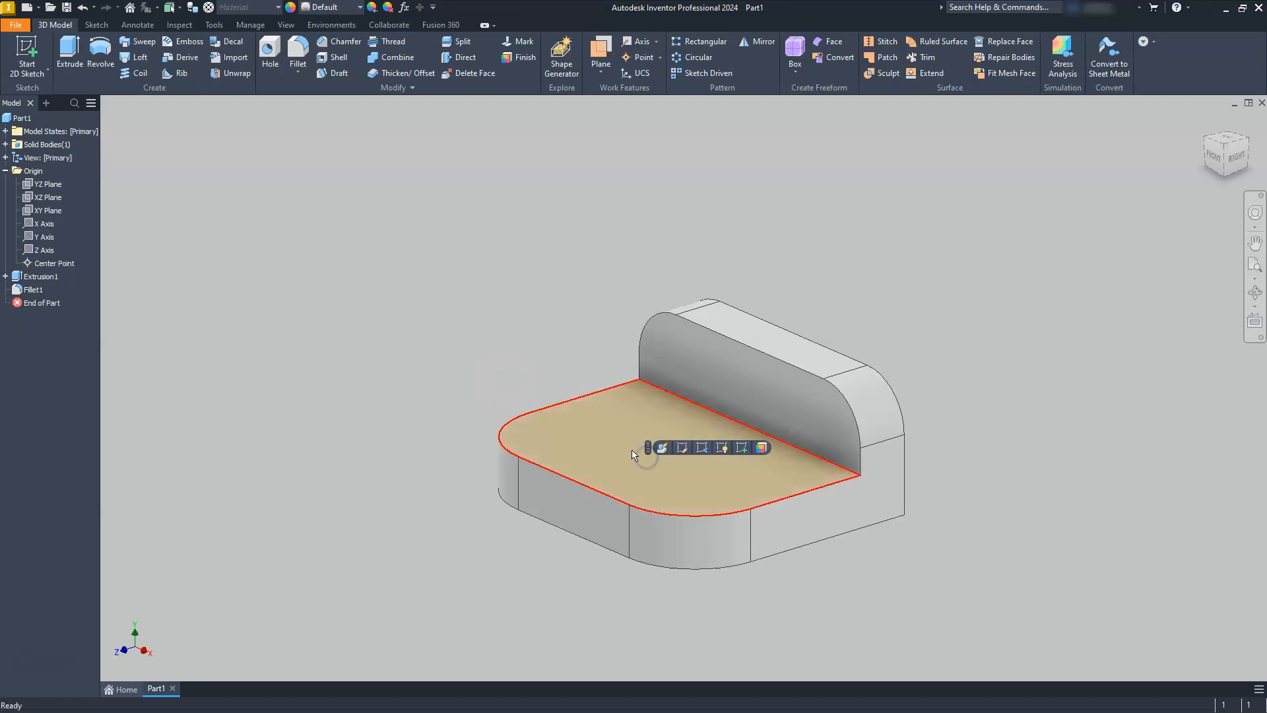
pyautogui.click(742, 449)
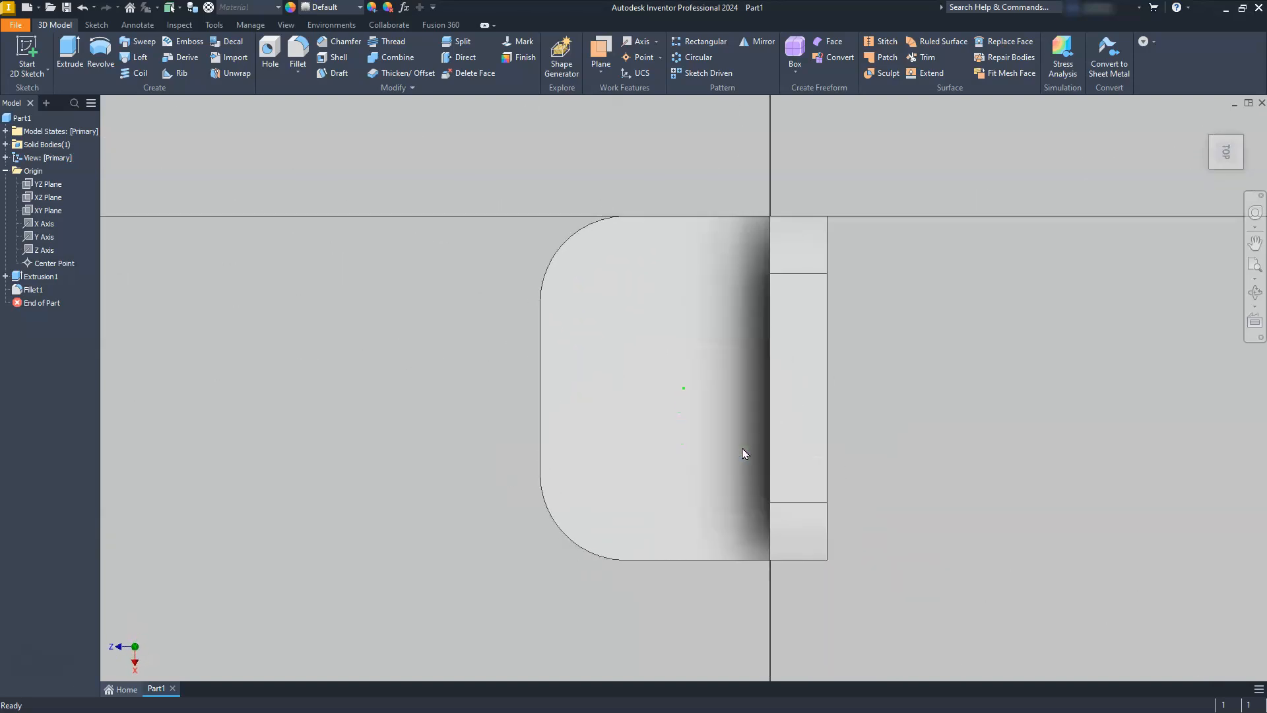
pyautogui.click(1120, 272)
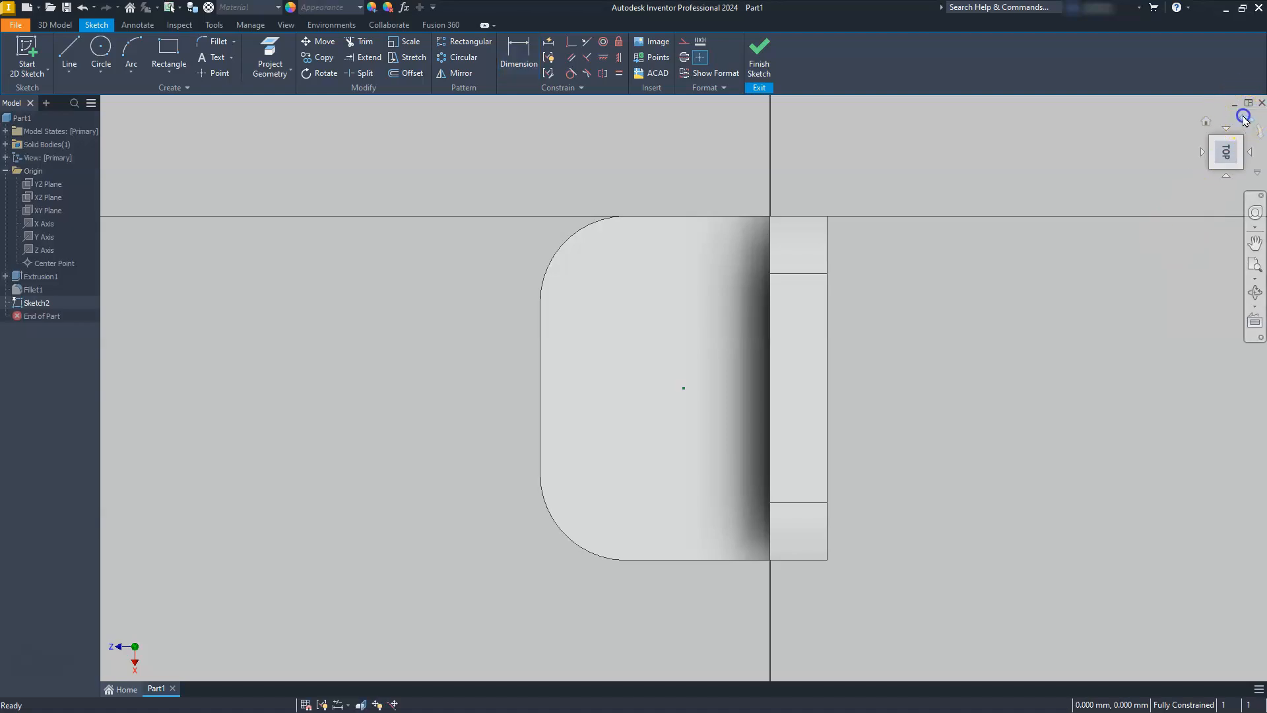
pyautogui.click(1244, 117)
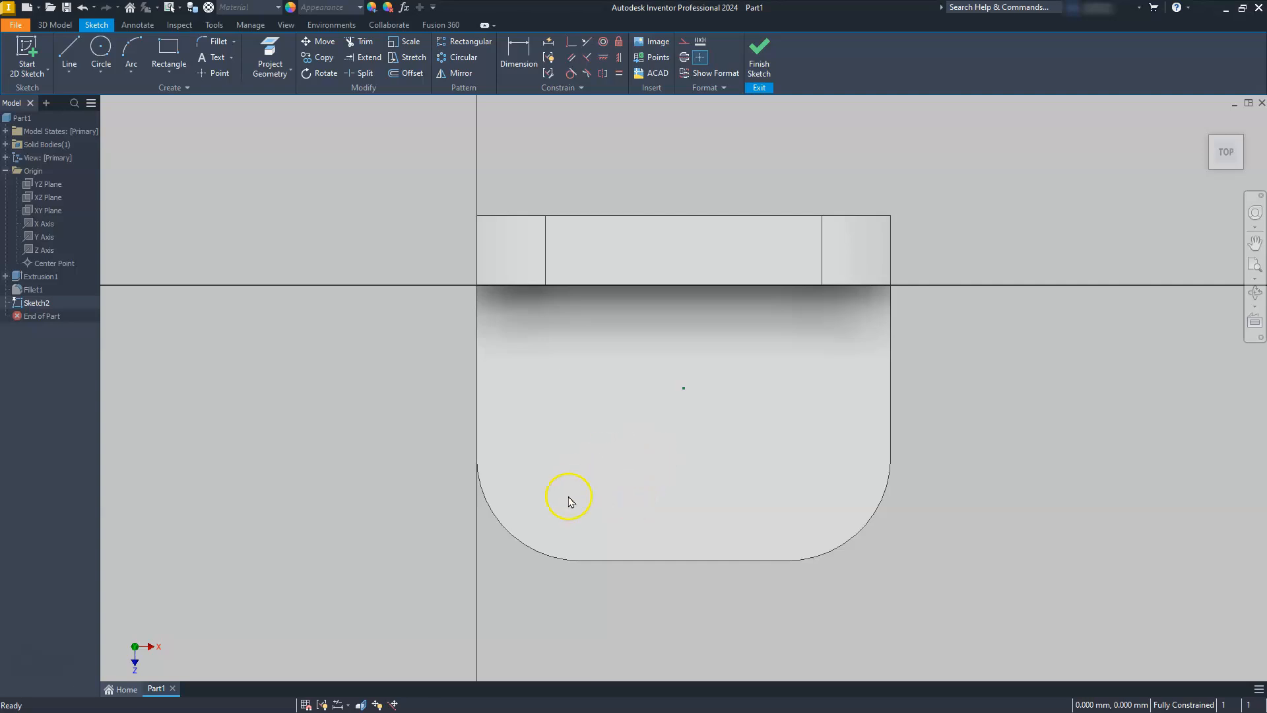
# Project the base's two rounded corner edges into the sketch to obtain their arc centre points
pyautogui.click(269, 53)
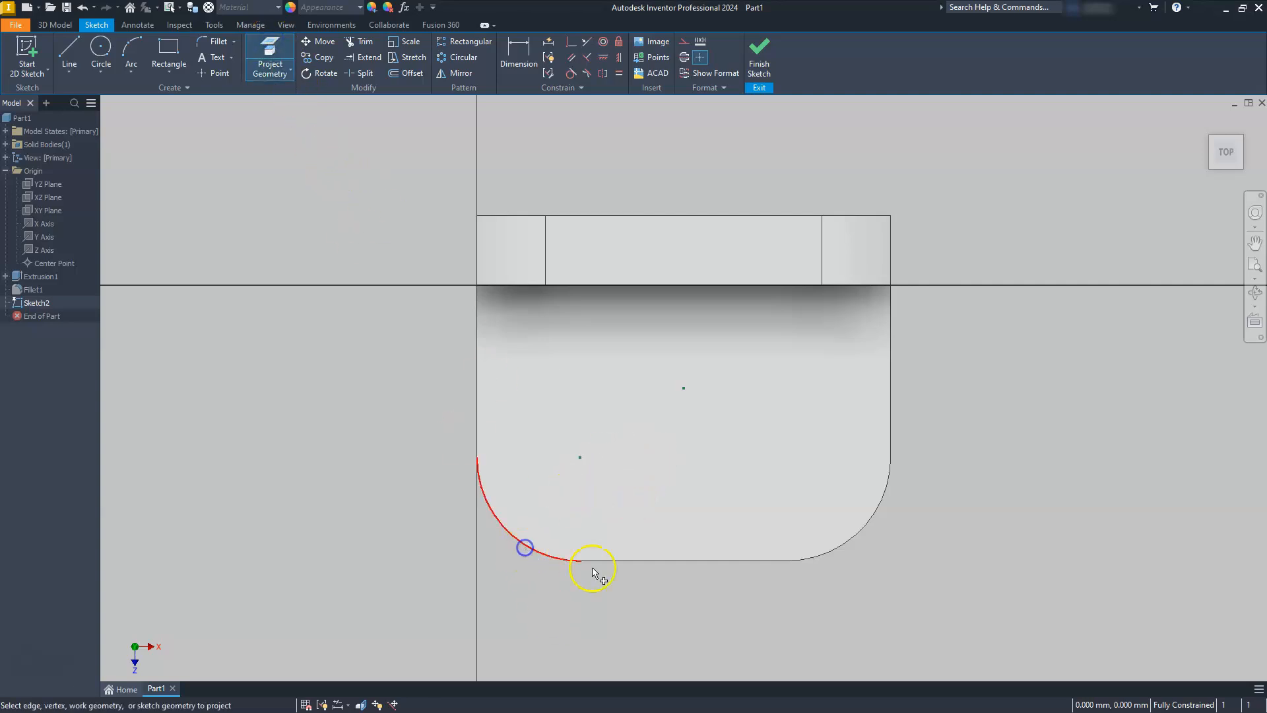
pyautogui.click(840, 545)
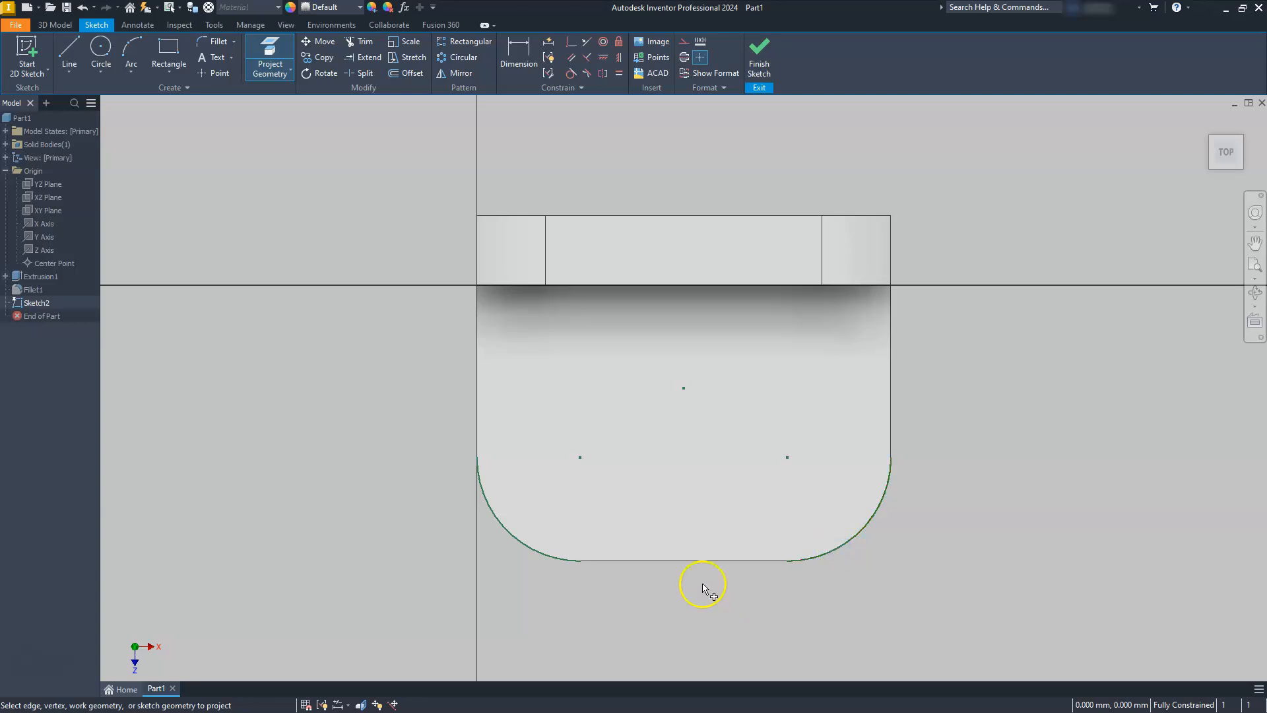
pyautogui.click(770, 295)
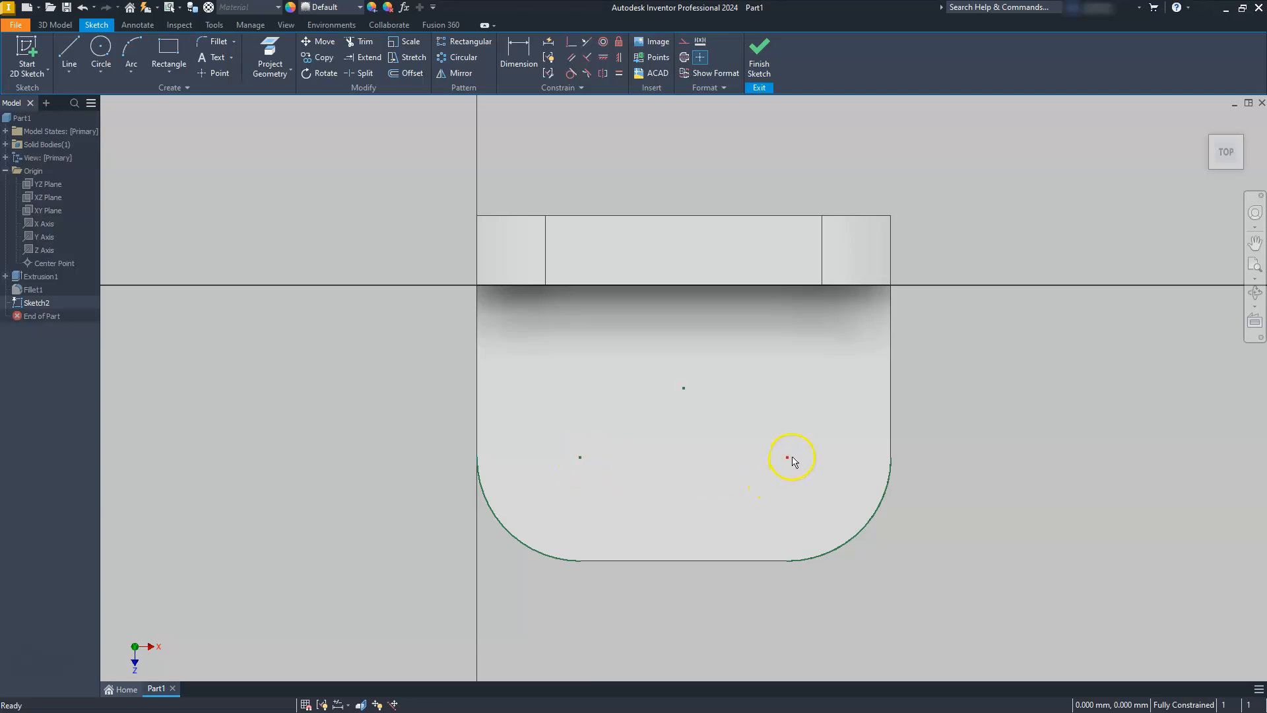
# Sketch a center-to-center slot between the two projected arc centres with a 15 mm end radius, and finish the sketch
pyautogui.click(168, 74)
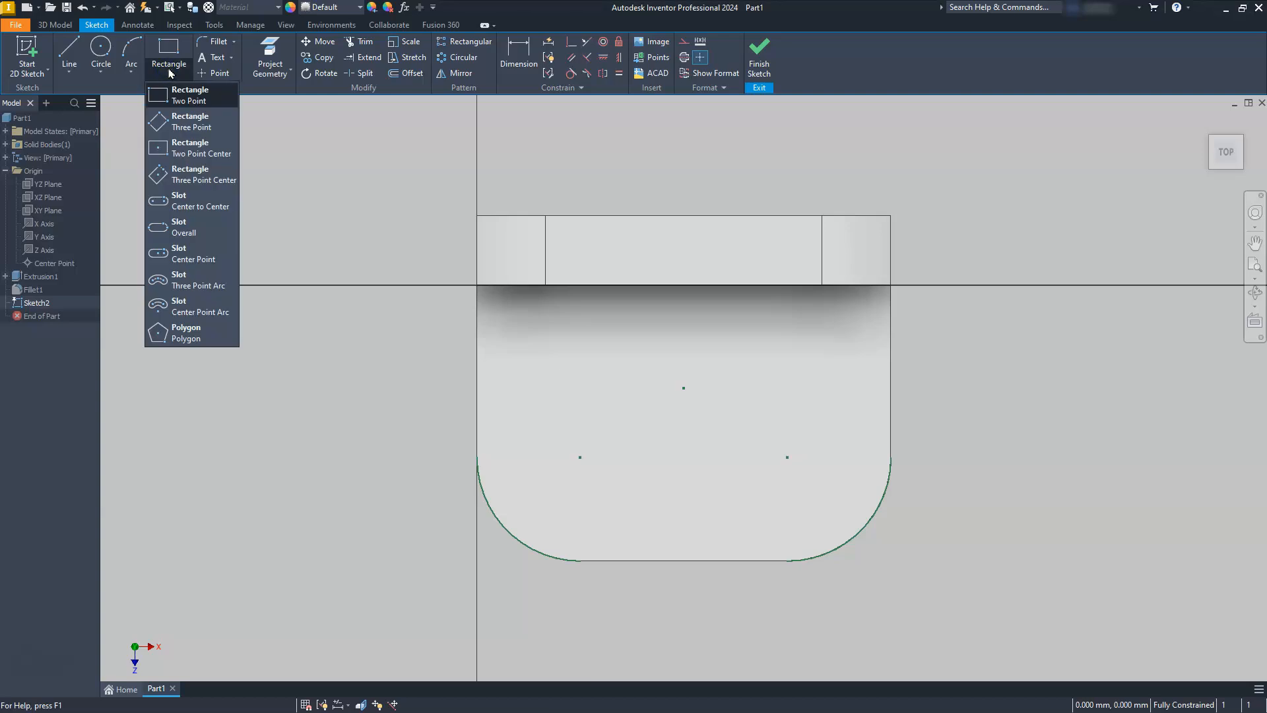
pyautogui.click(176, 75)
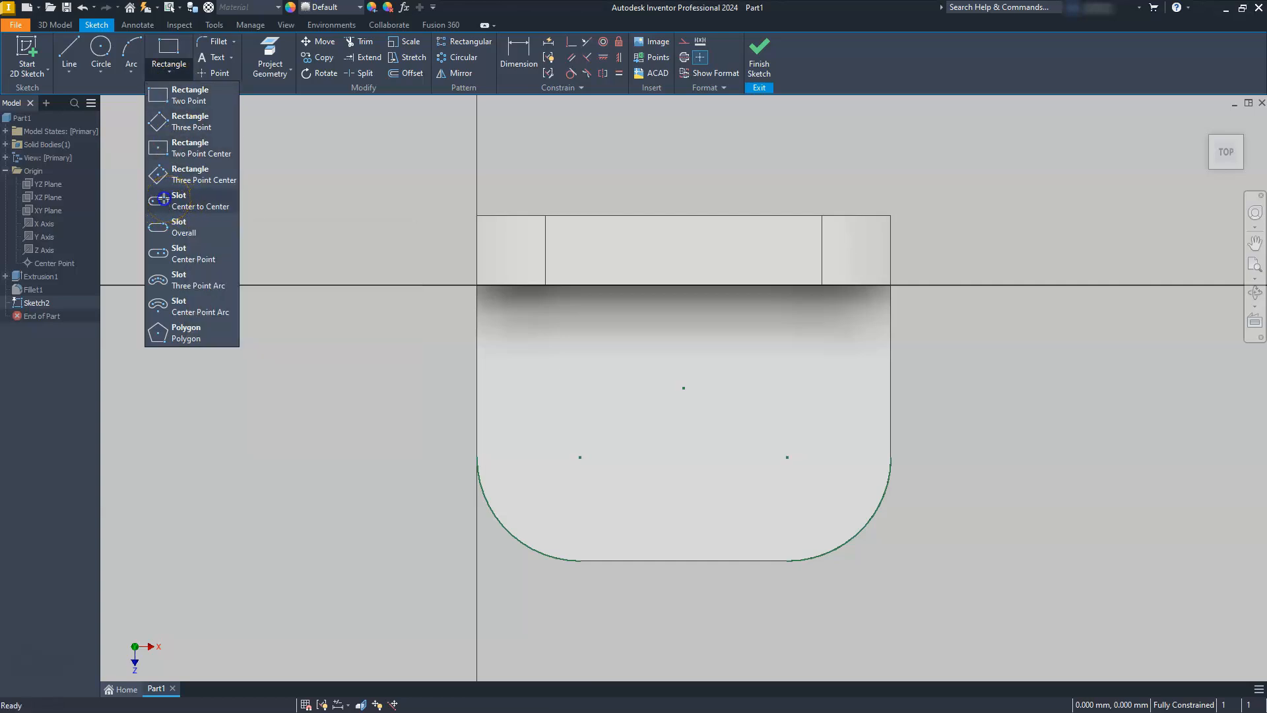
pyautogui.click(166, 201)
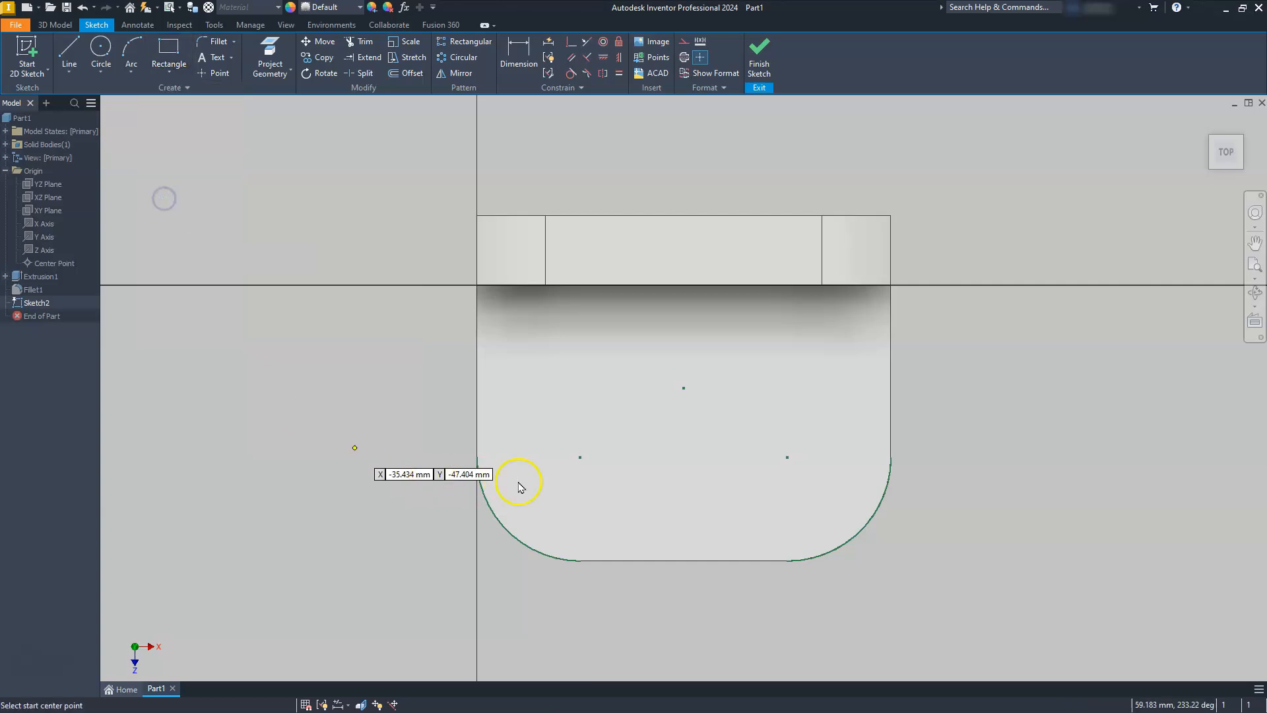
pyautogui.click(581, 456)
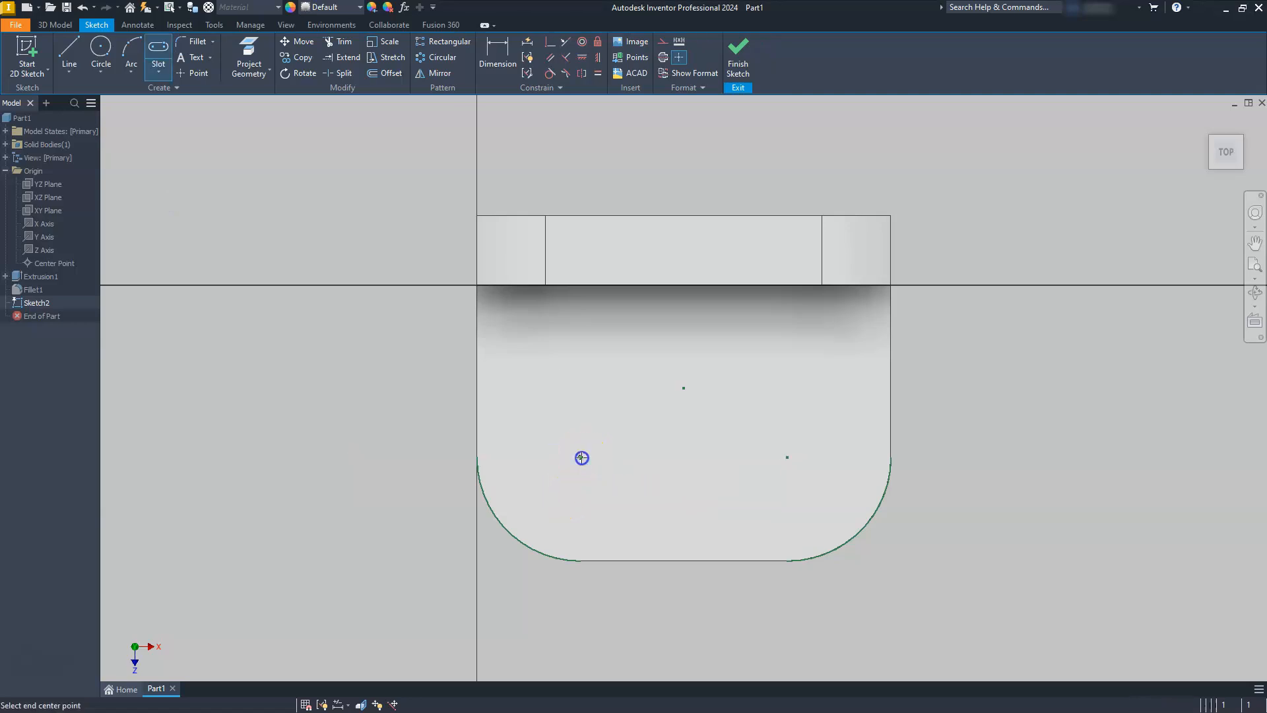
pyautogui.click(787, 455)
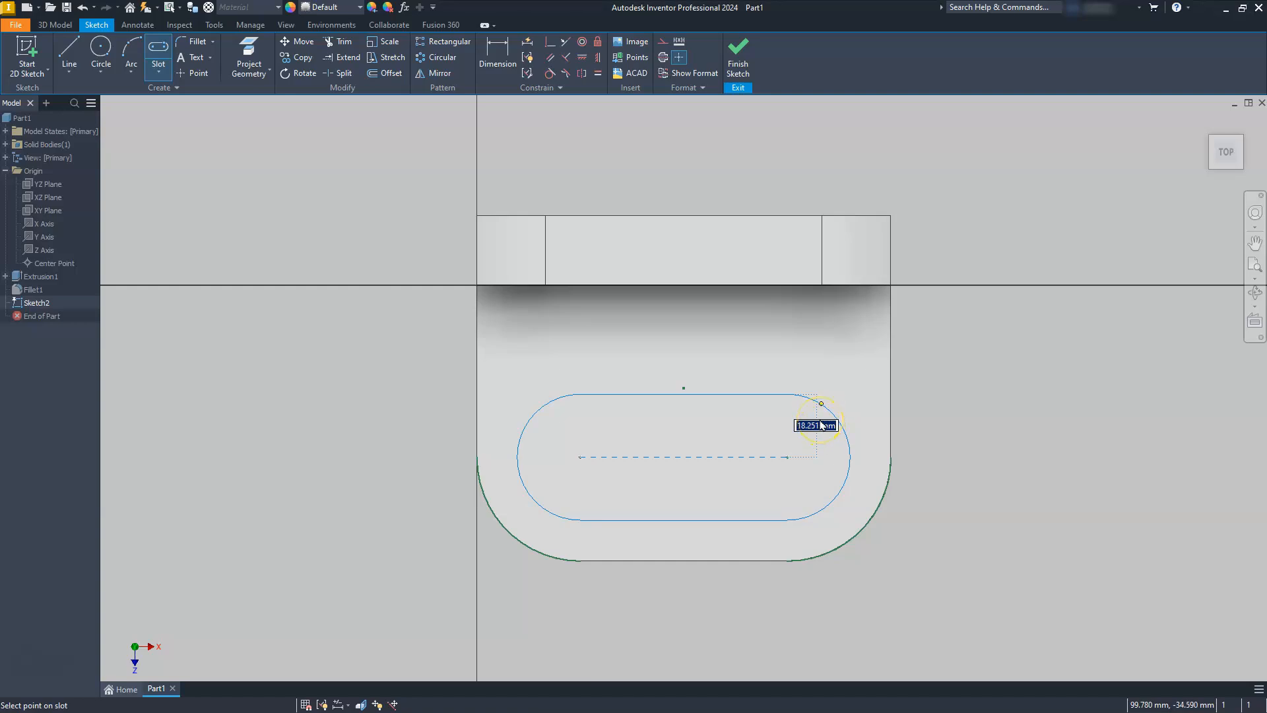
pyautogui.write('15')
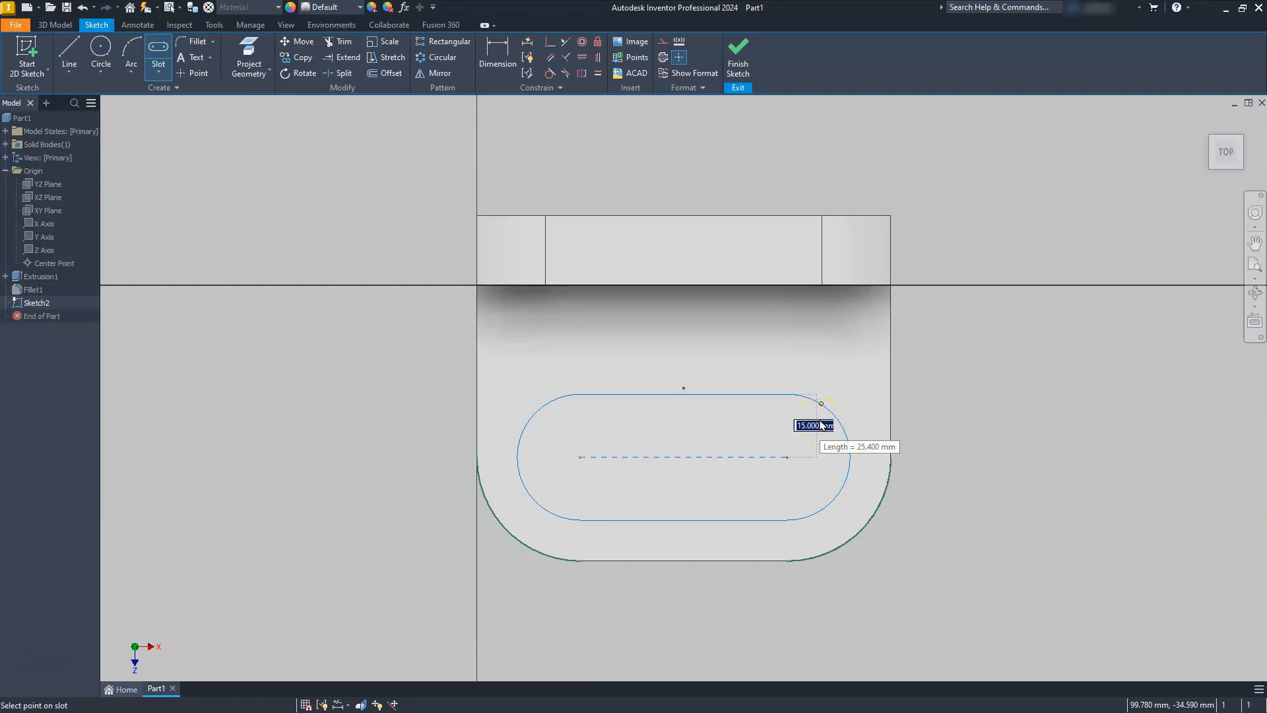
pyautogui.press('Return')
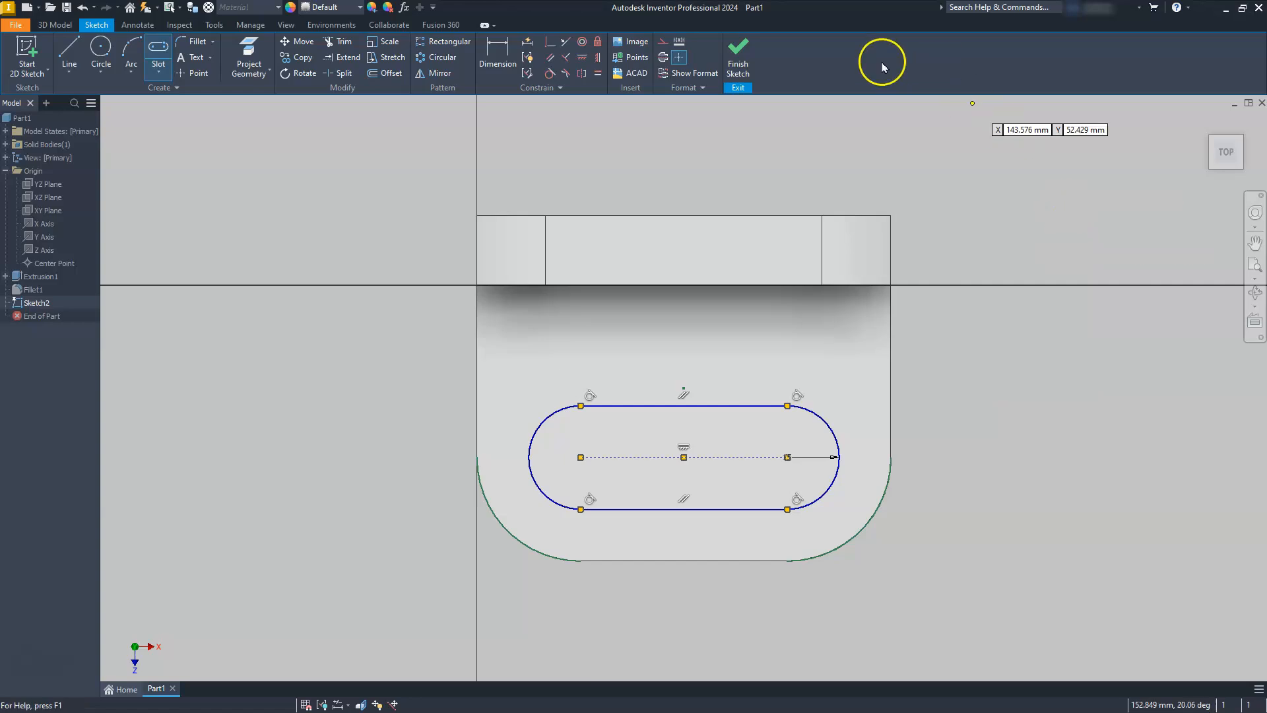
pyautogui.click(737, 56)
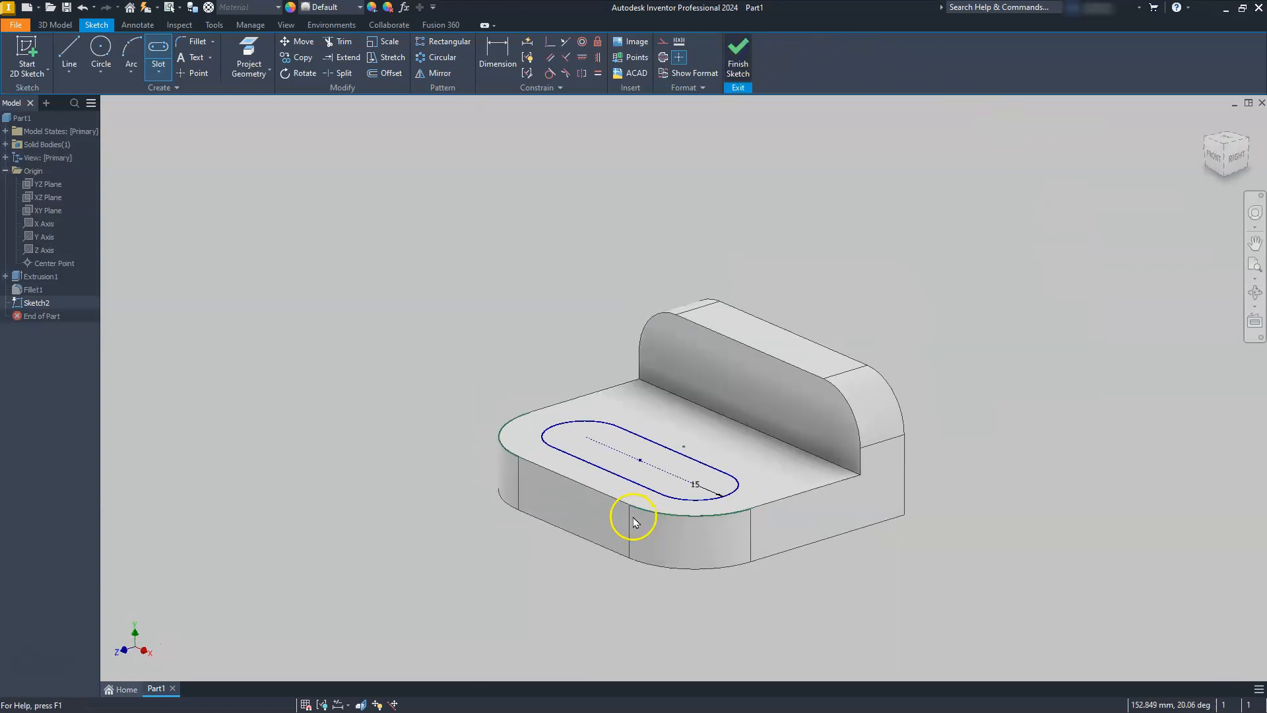
# Extrude the base's slot profile as a cut going through all of the base
pyautogui.click(63, 52)
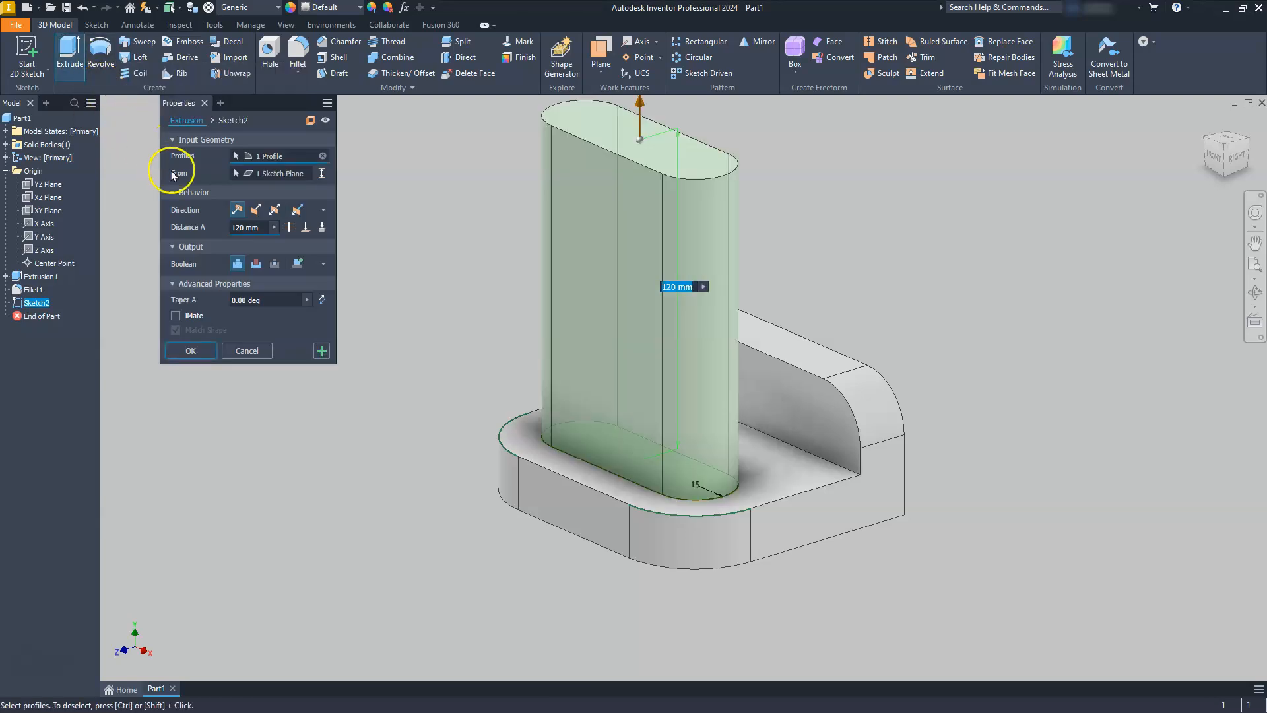
pyautogui.click(257, 267)
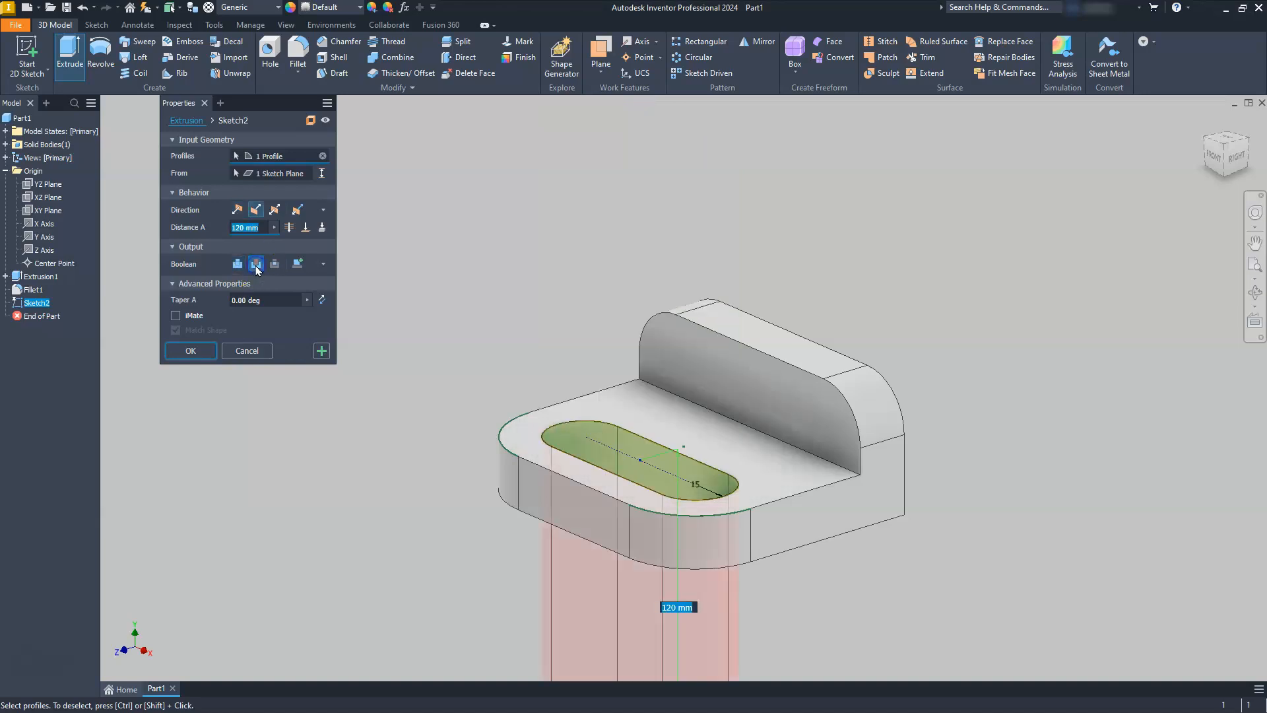
pyautogui.click(289, 227)
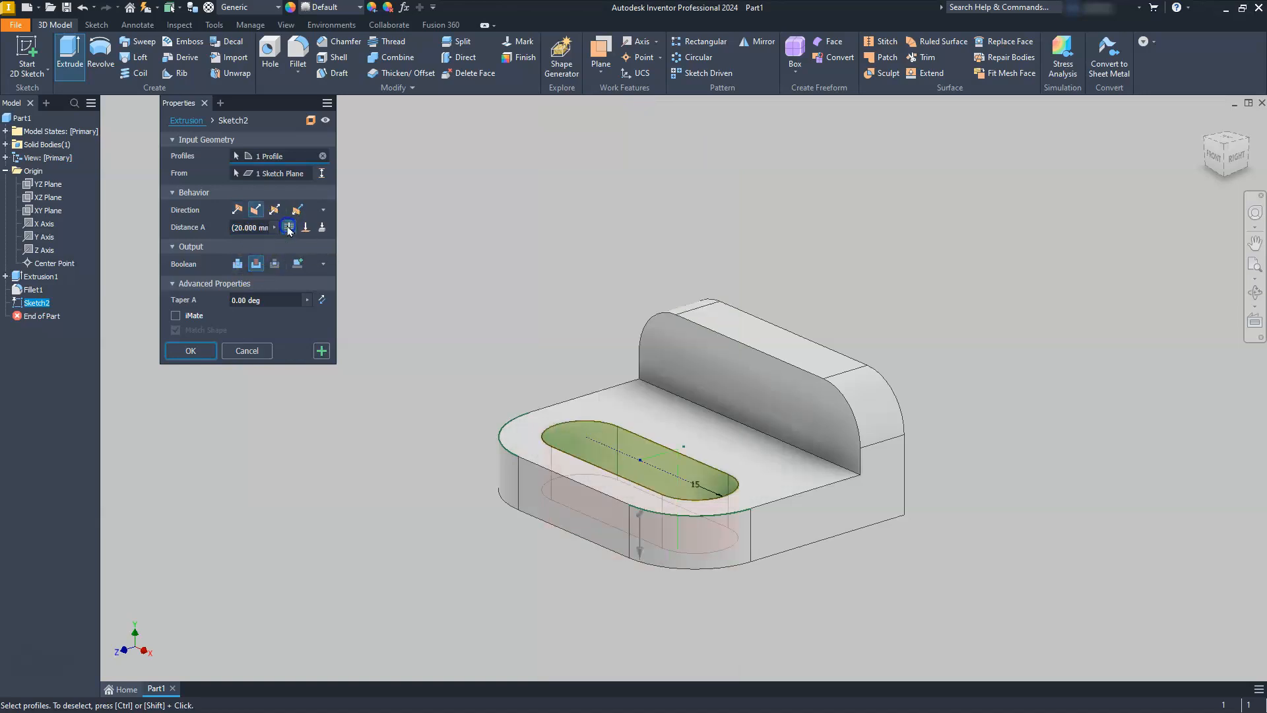
pyautogui.click(190, 350)
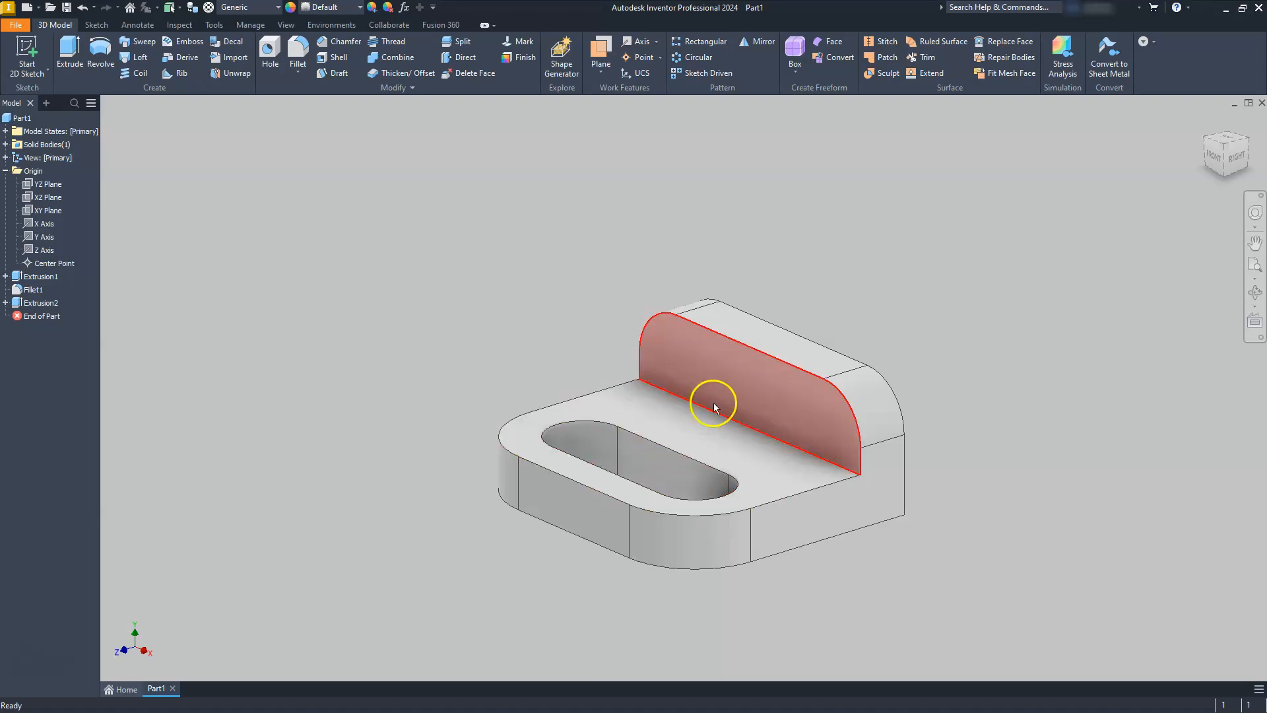
# Create a sketch on the upright wall's front face and project its two rounded corner edges
pyautogui.click(739, 381)
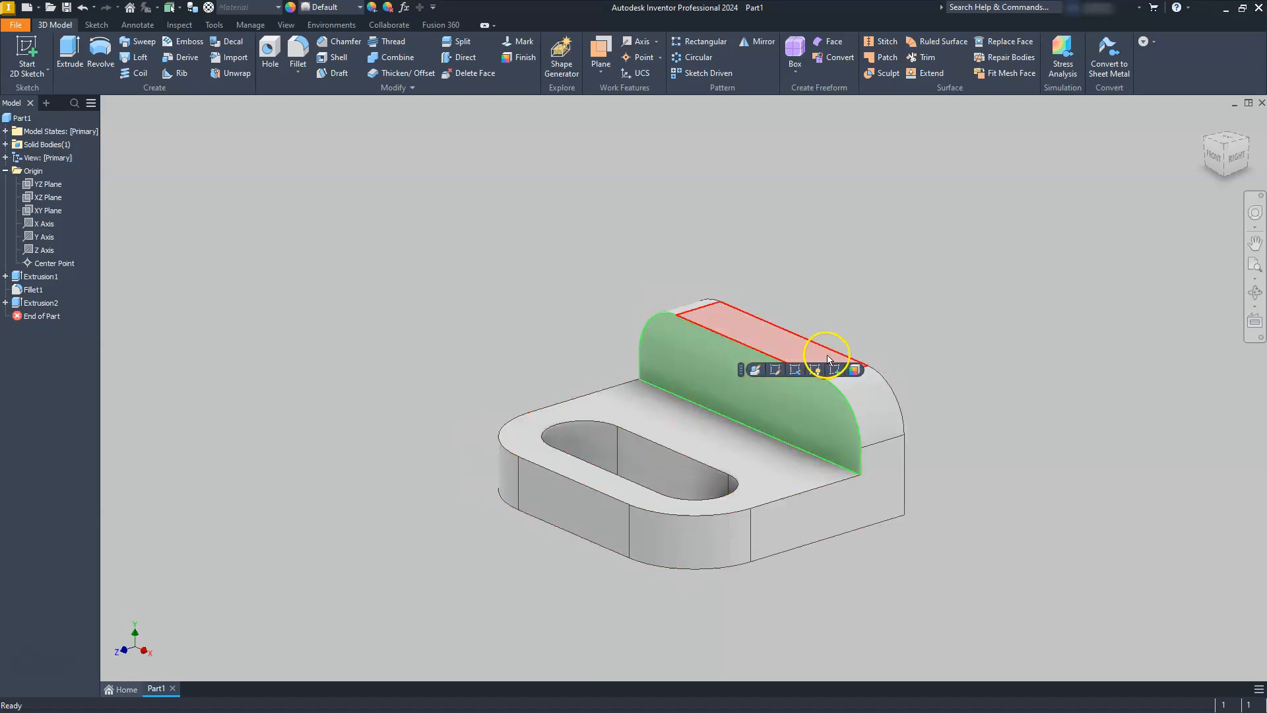
pyautogui.click(835, 370)
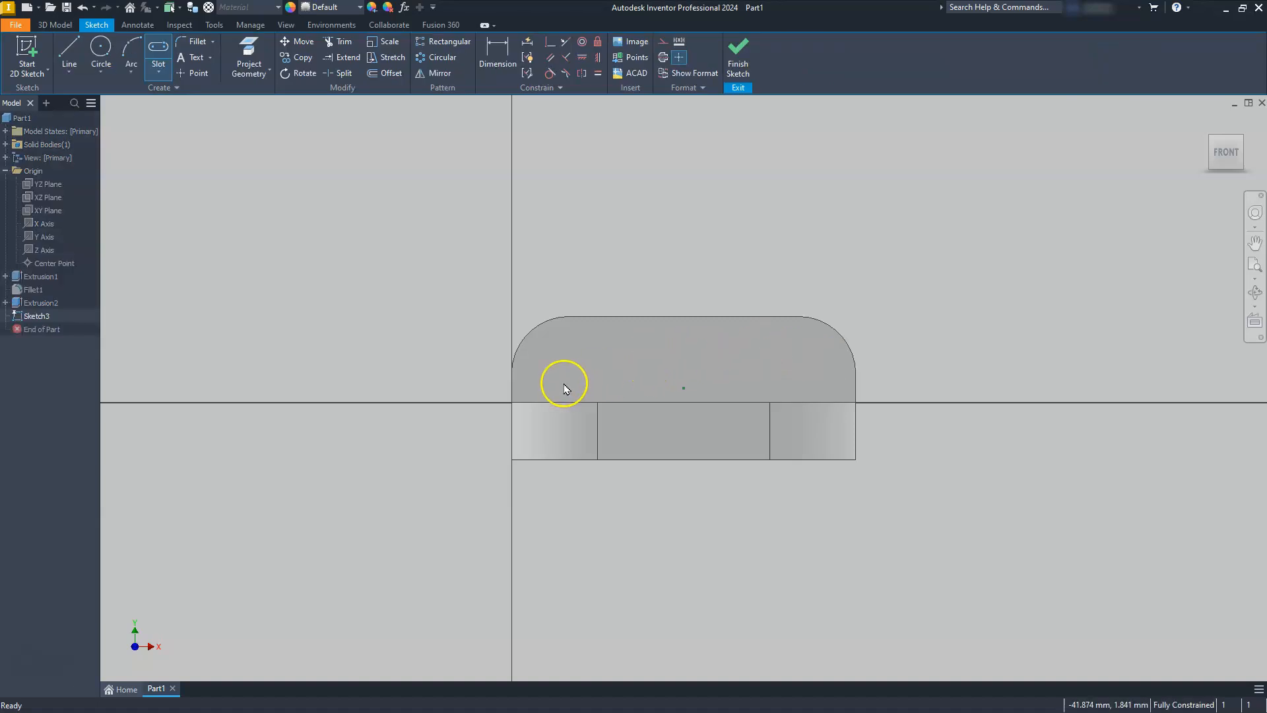
pyautogui.click(249, 54)
pyautogui.click(542, 322)
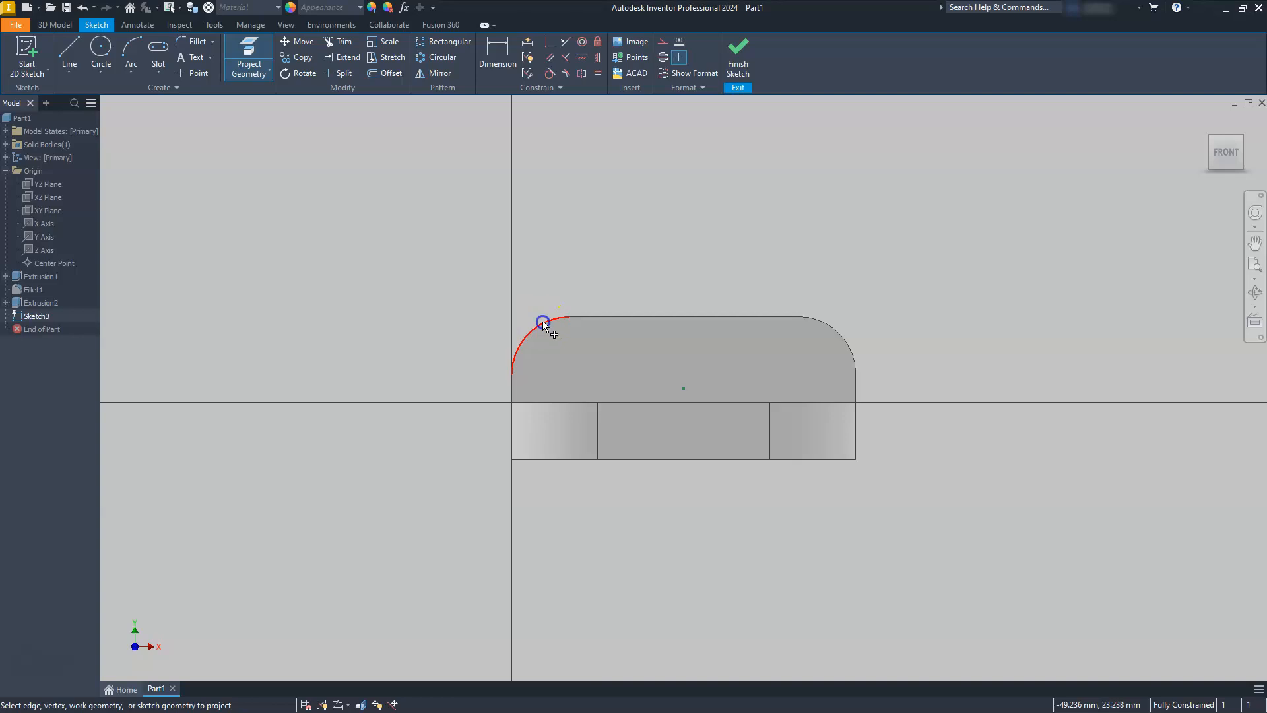
pyautogui.click(828, 326)
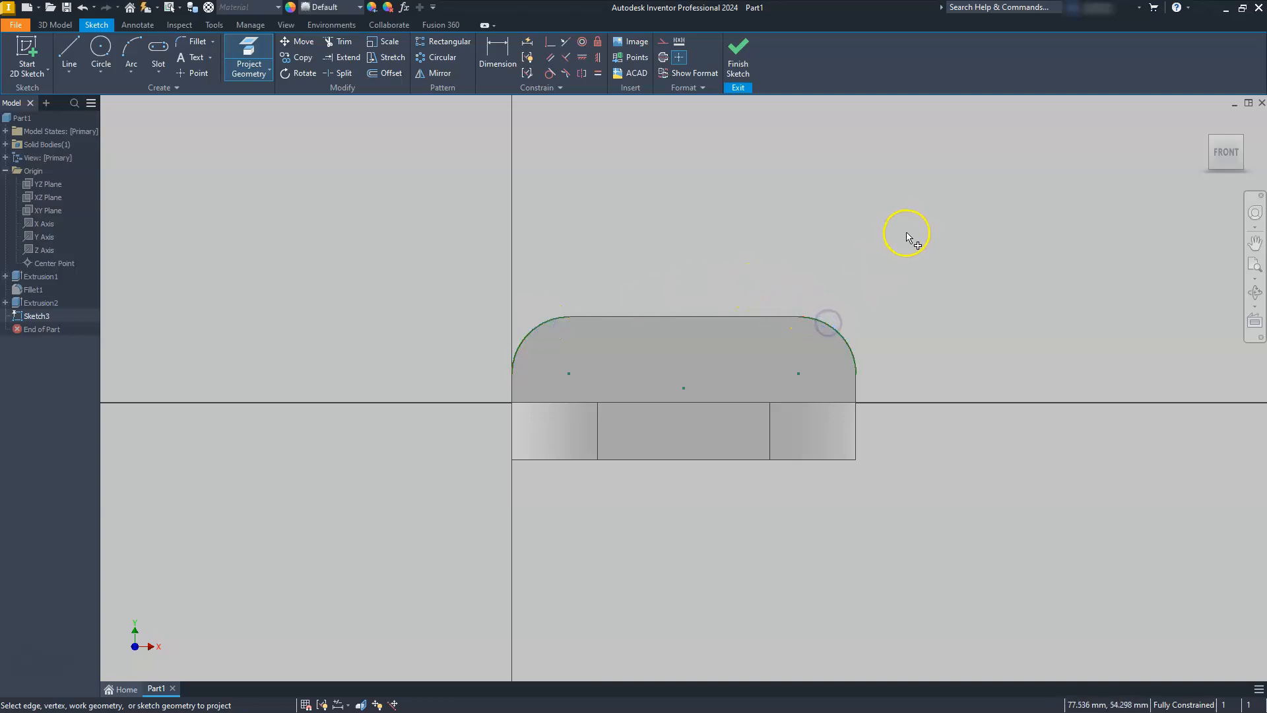
# Sketch a center-to-center slot between the upright wall's two projected arc centres with a 6 mm end radius, and finish the sketch
pyautogui.click(162, 48)
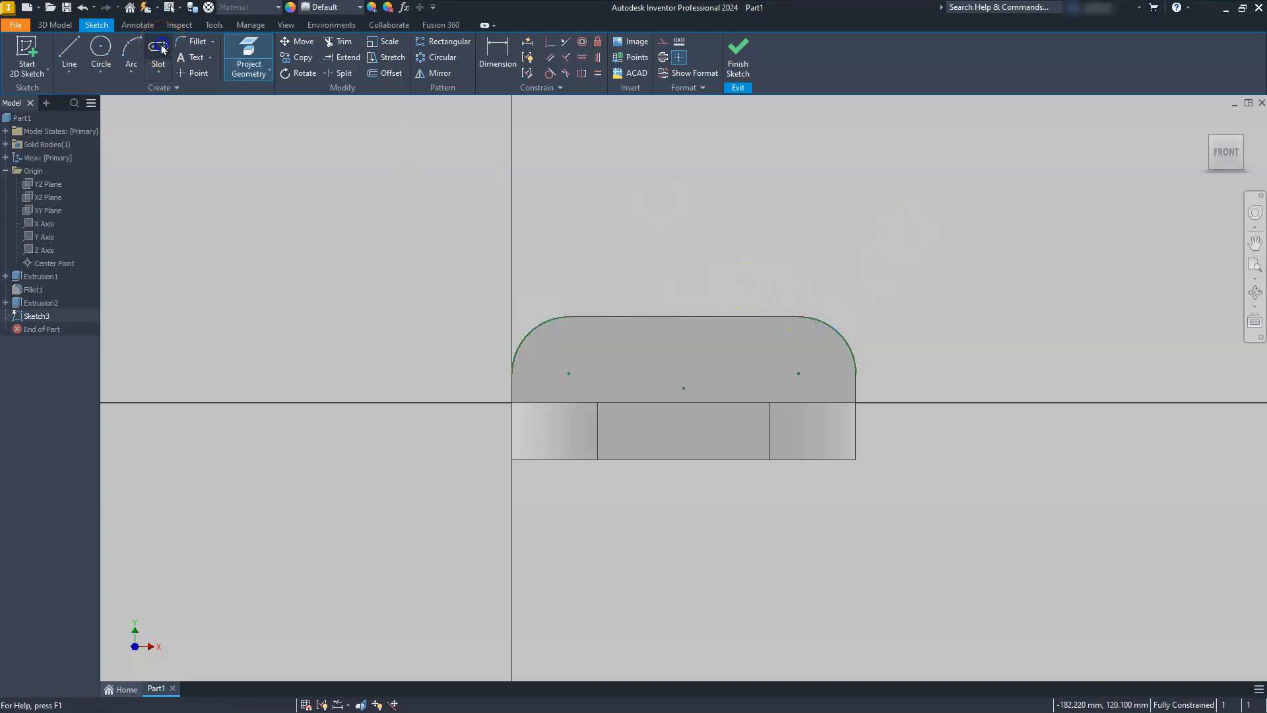
pyautogui.click(569, 374)
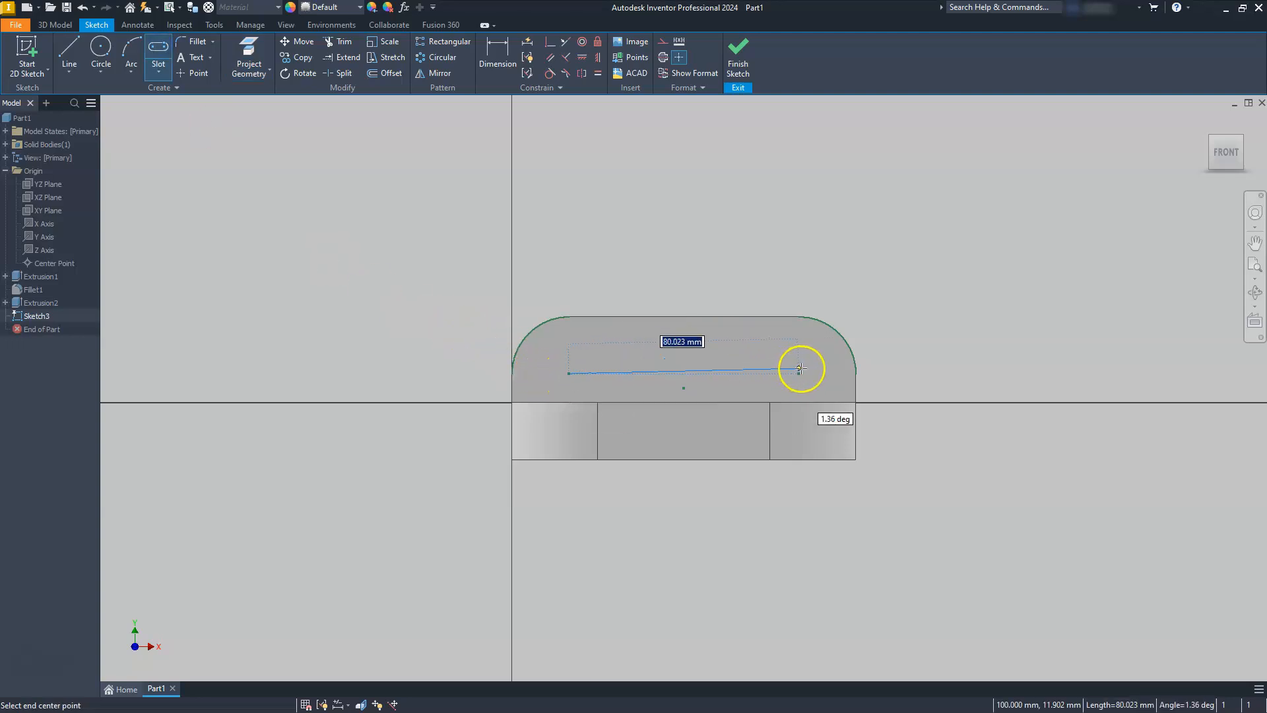
pyautogui.click(798, 374)
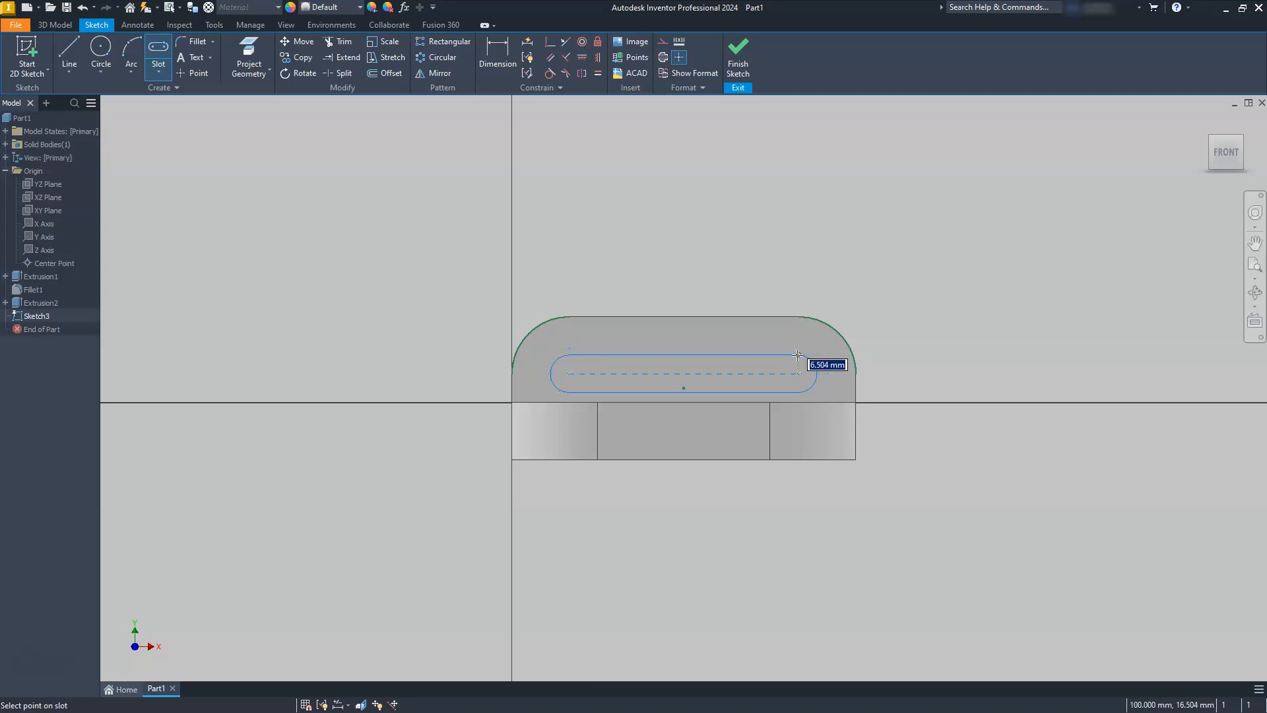
pyautogui.write('6')
pyautogui.press('Return')
pyautogui.click(740, 50)
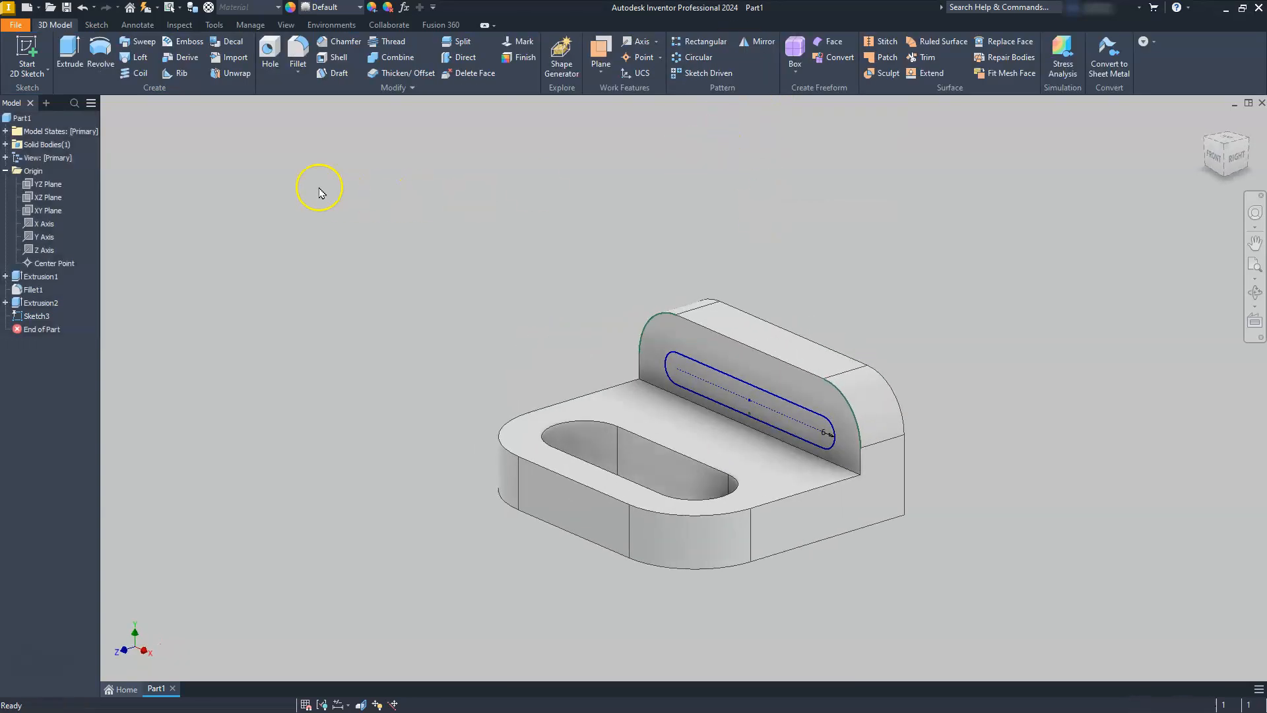
# Extrude the upright wall's slot profile as a cut going through all of the wall
pyautogui.click(68, 52)
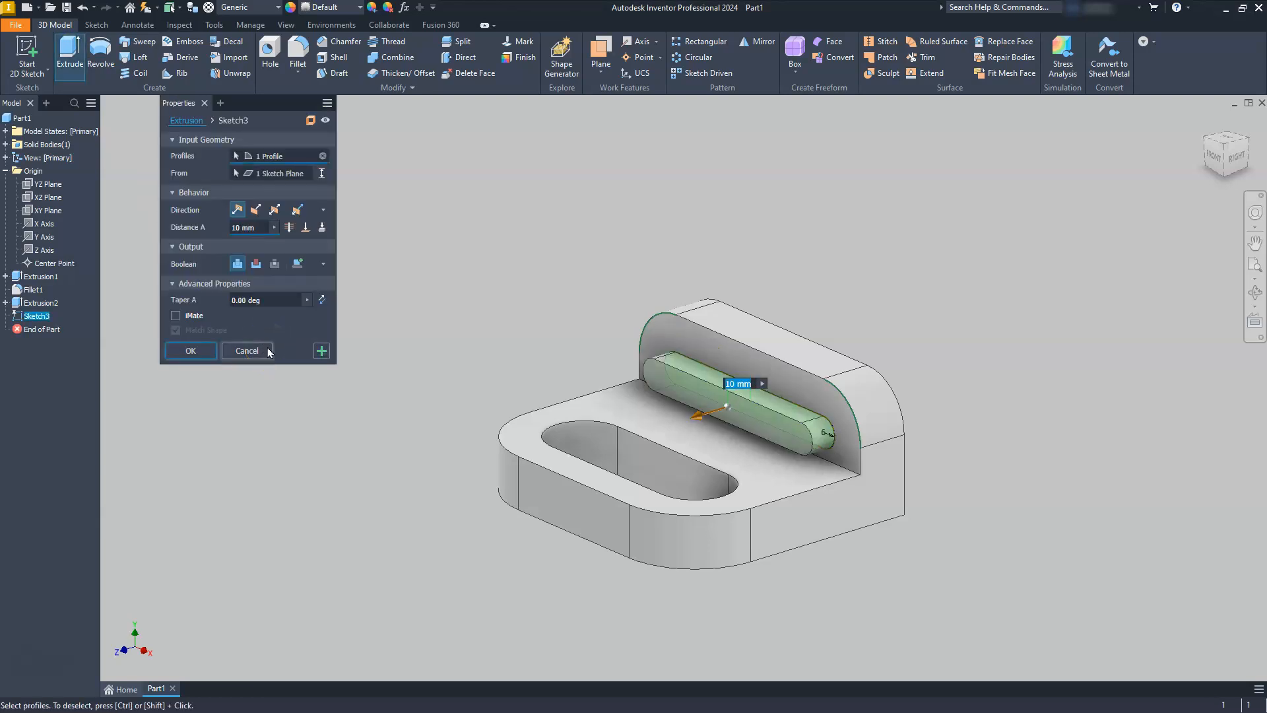
pyautogui.click(256, 264)
pyautogui.click(290, 228)
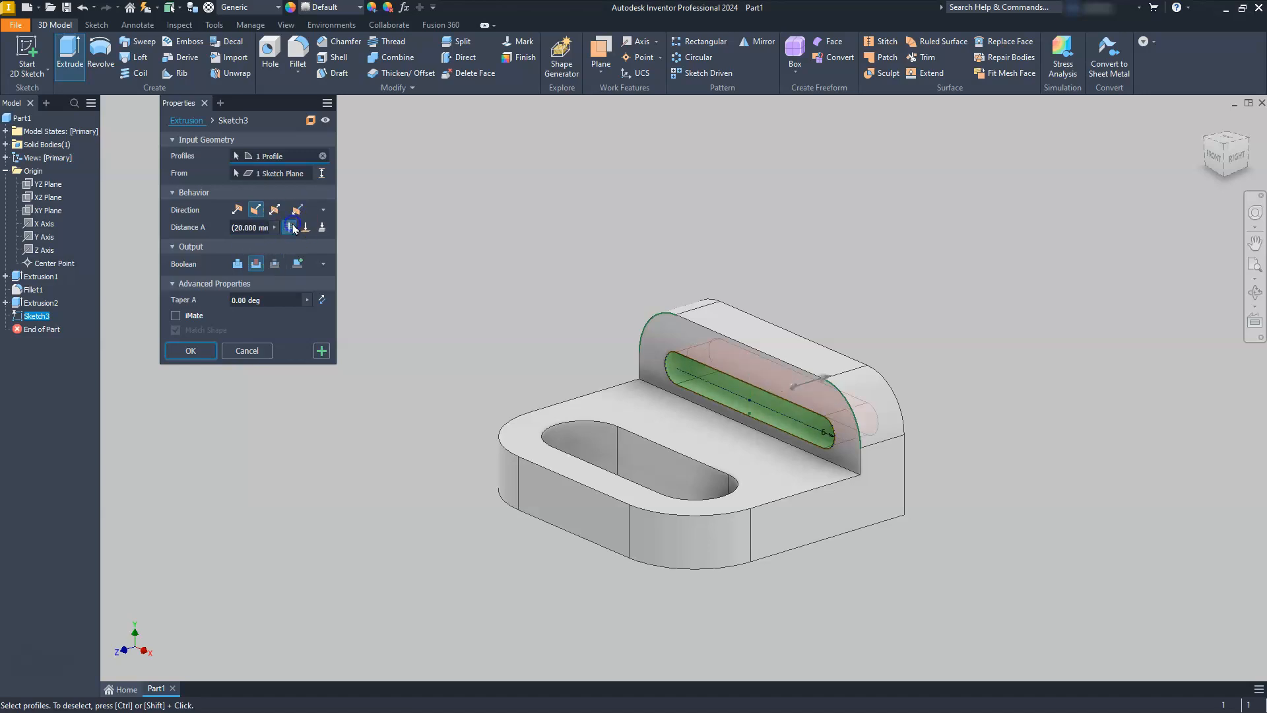
pyautogui.click(188, 351)
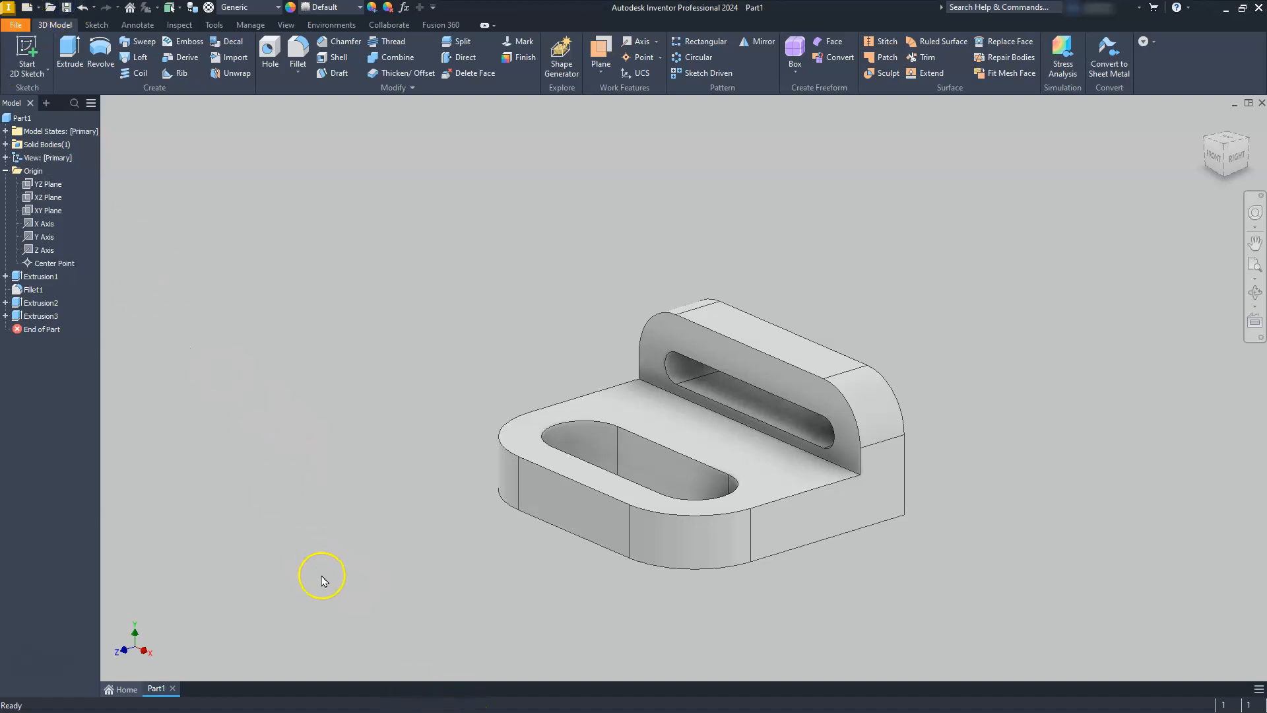
# Save the part in the Example folder as example1
pyautogui.hotkey('ctrl', 's')
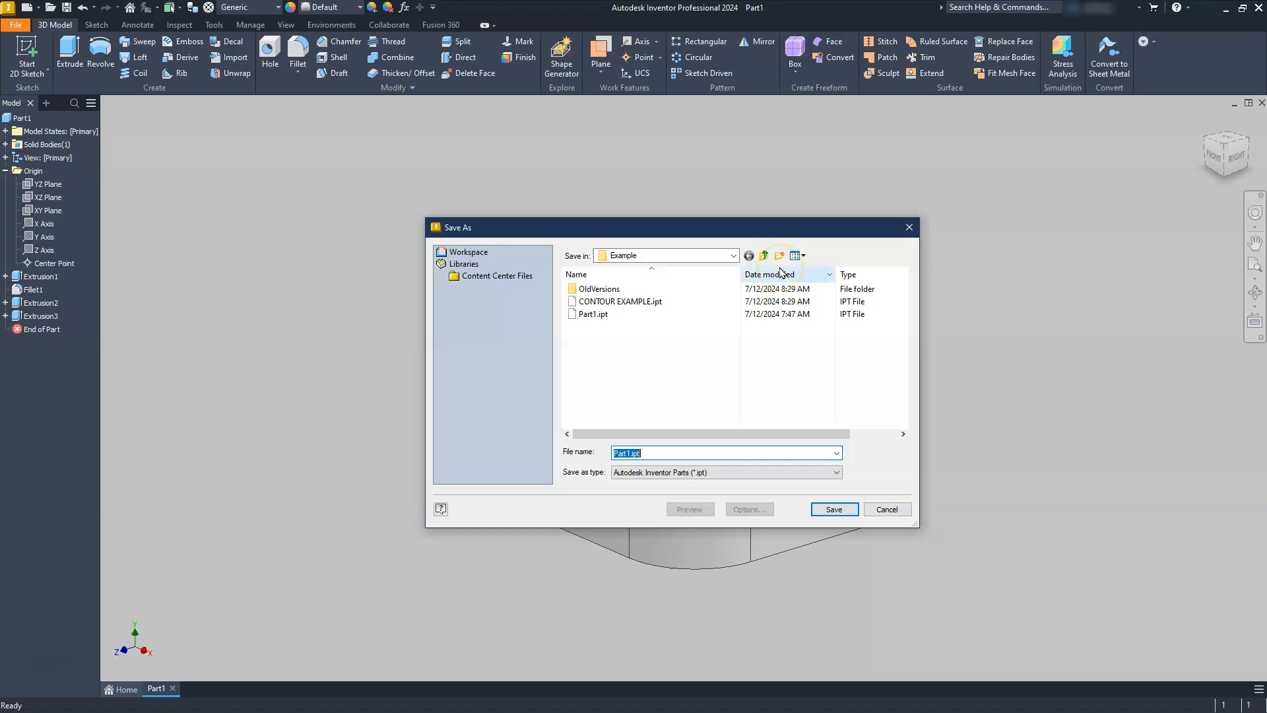
pyautogui.write('example1')
pyautogui.click(840, 514)
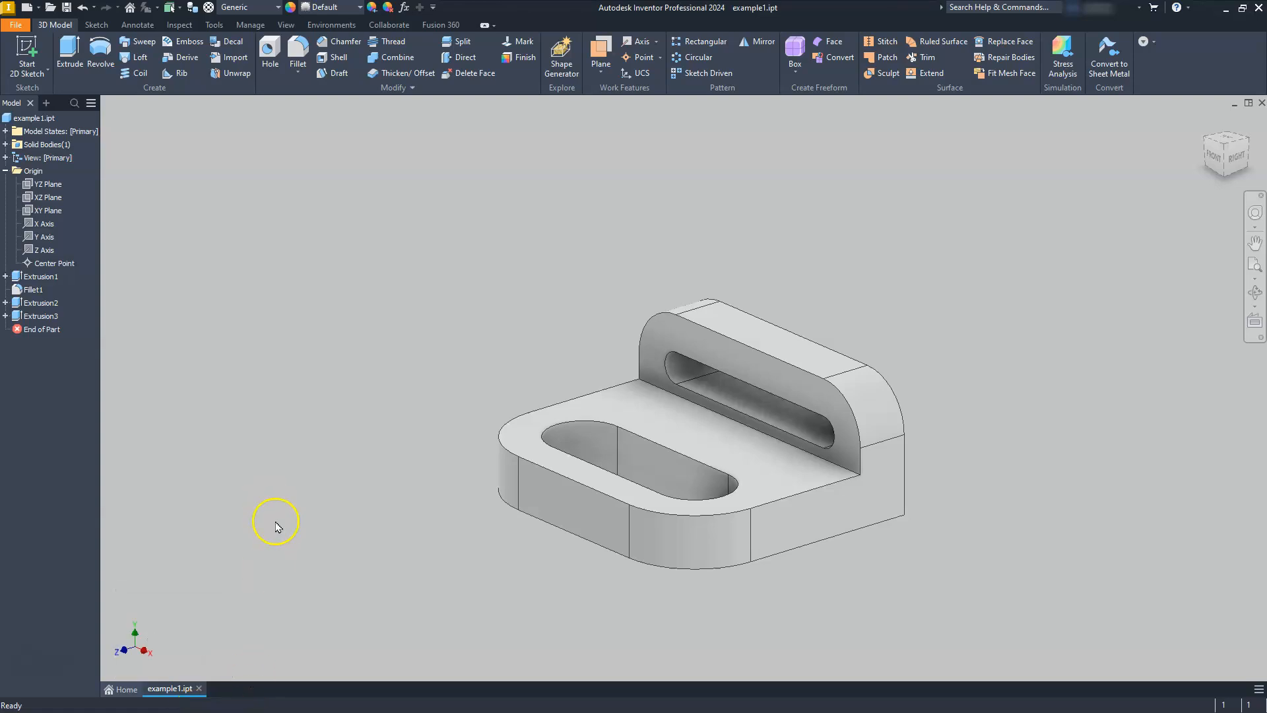
# Create a new drawing from the metric ANSI (mm).idw template
pyautogui.click(29, 8)
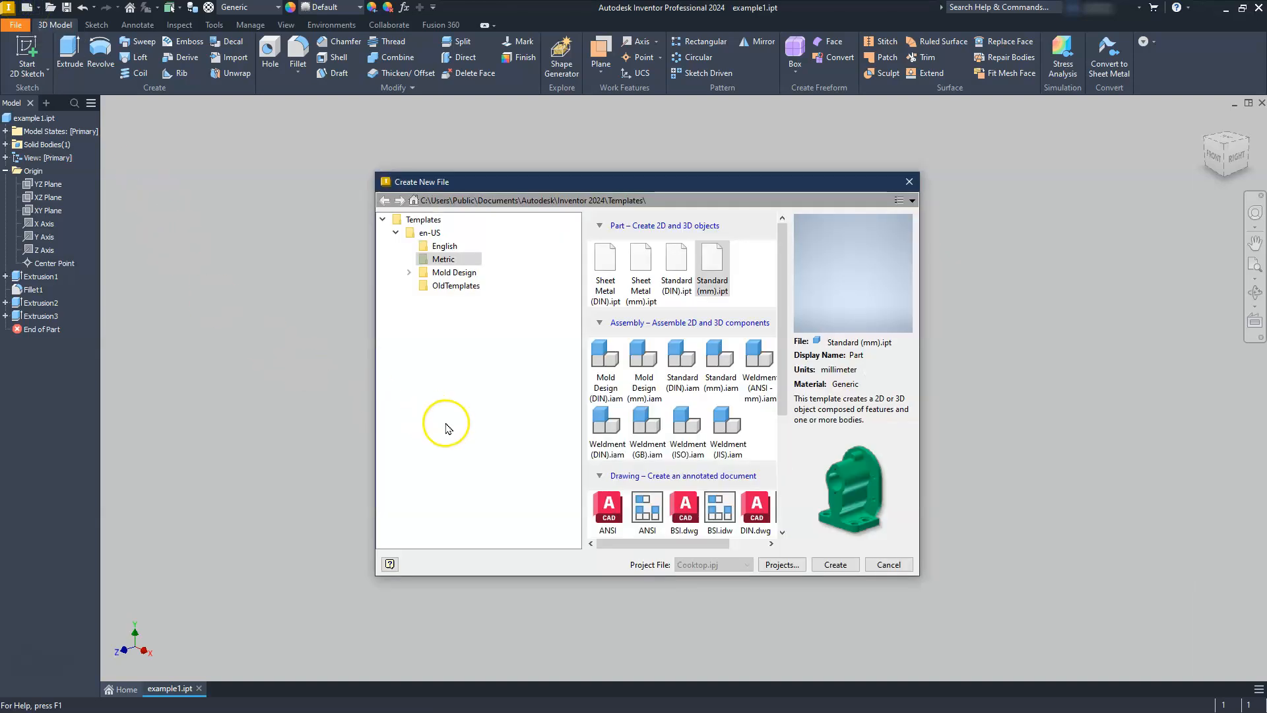
pyautogui.scroll(-3, 694, 386)
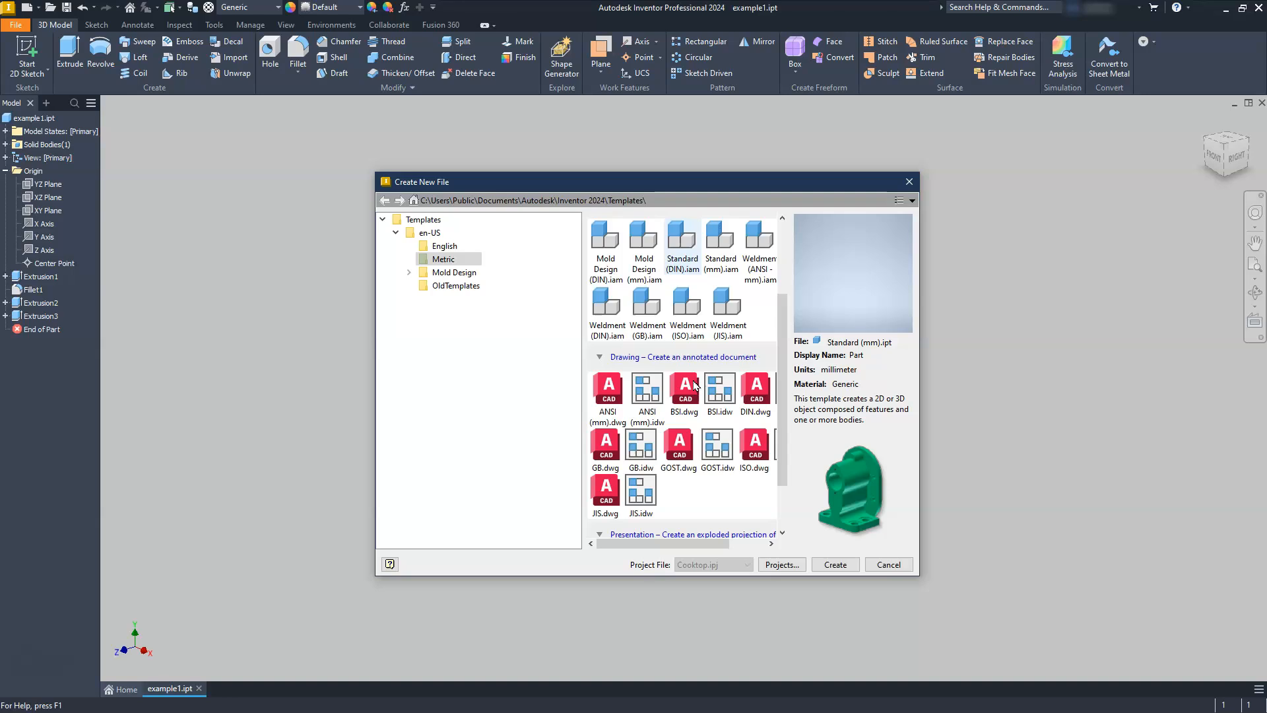
pyautogui.scroll(-1, 608, 394)
pyautogui.click(607, 394)
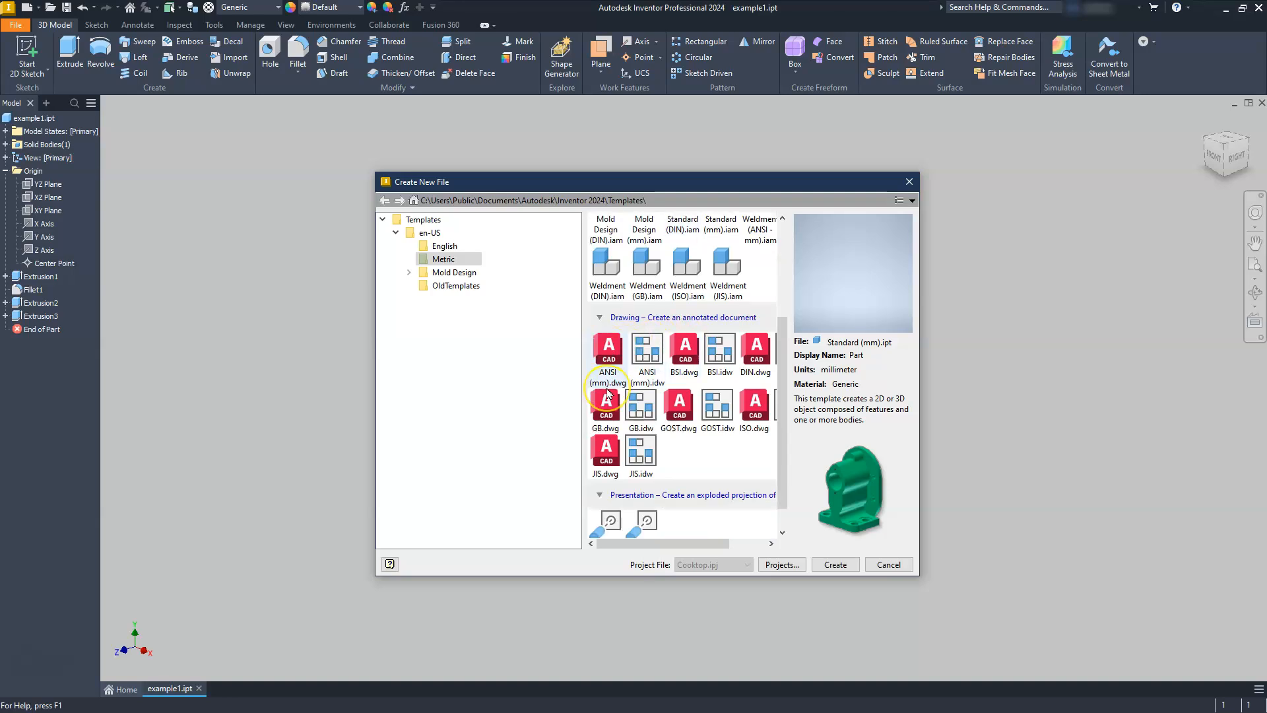
pyautogui.click(644, 346)
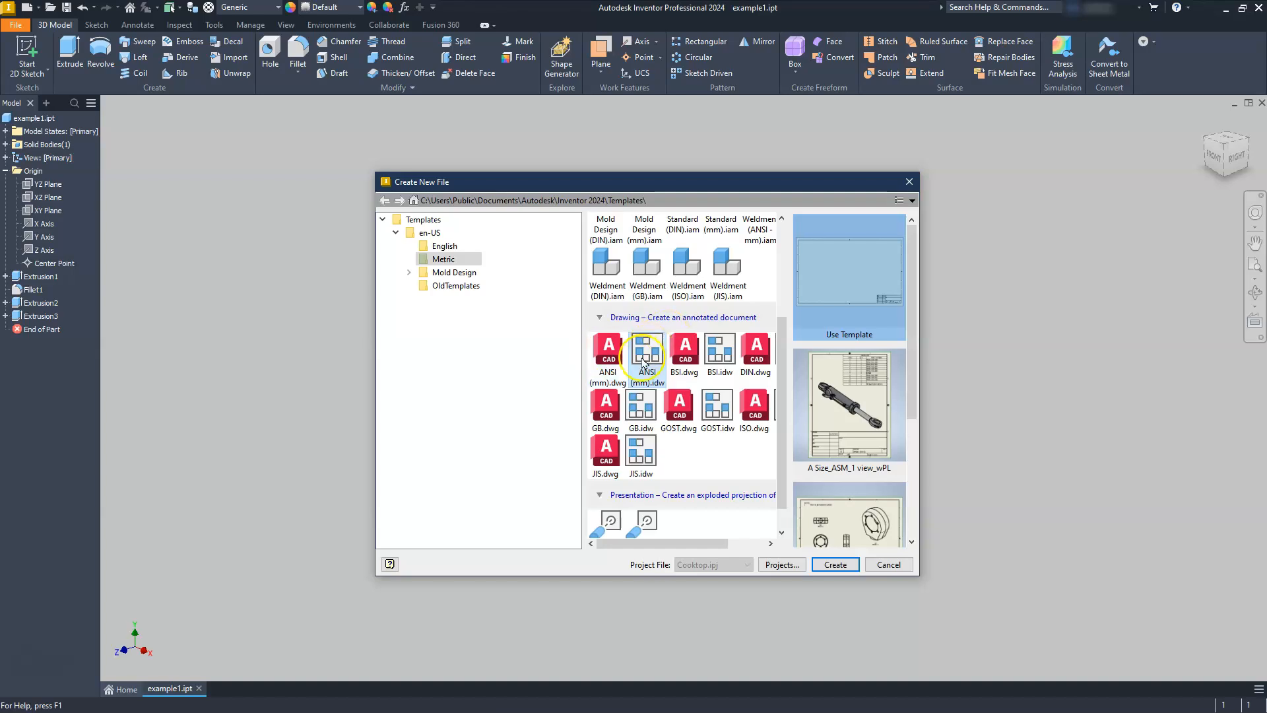
pyautogui.click(835, 564)
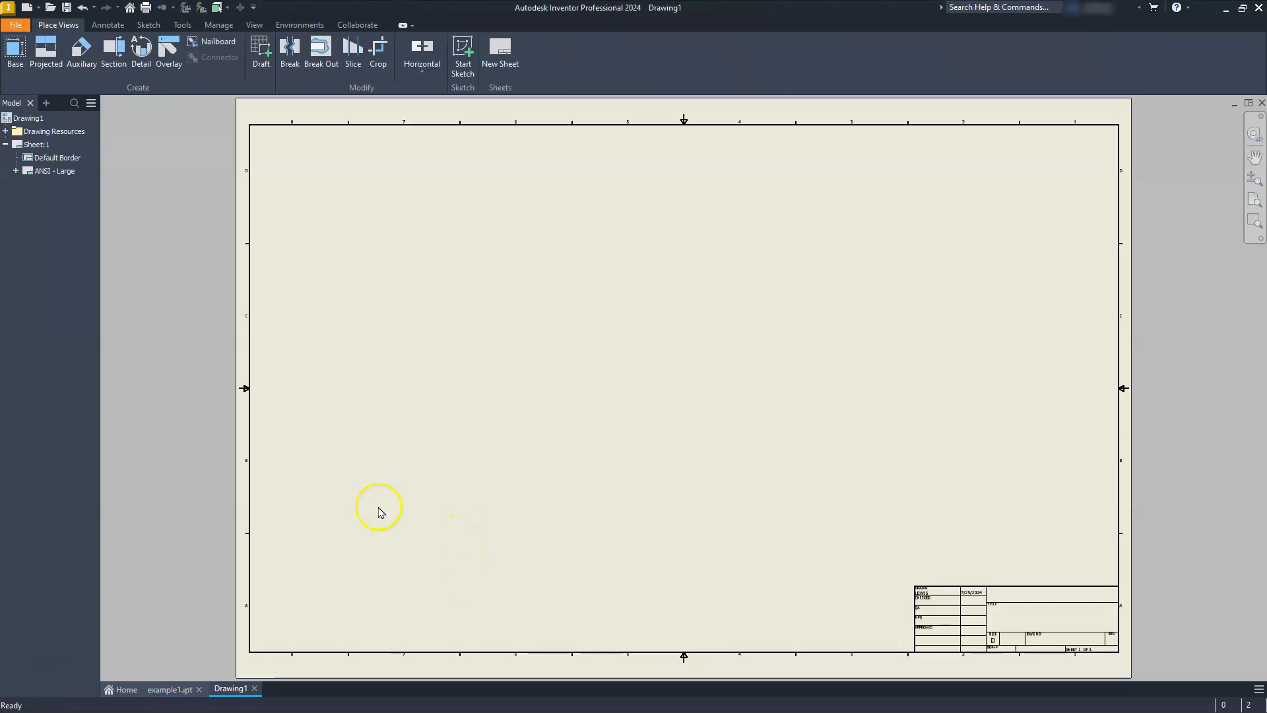
# Edit the drawing sheet and set its size to A
pyautogui.click(36, 144)
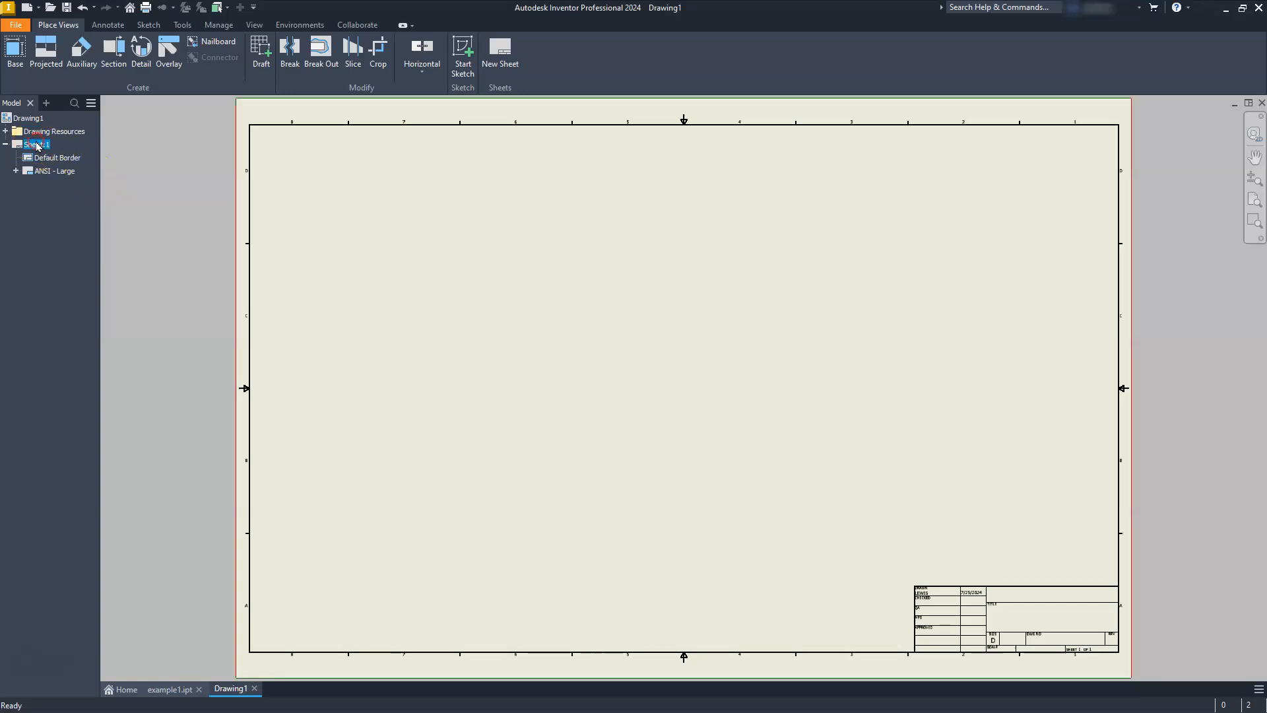
pyautogui.rightClick(38, 146)
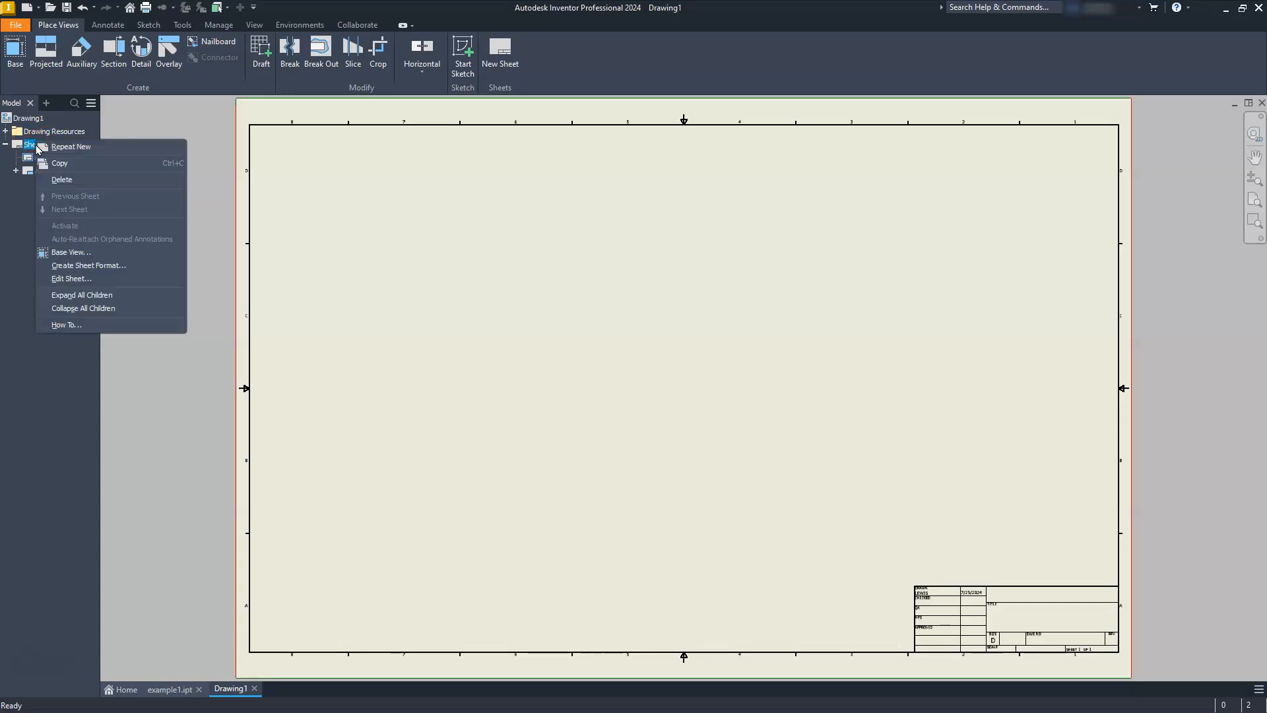
pyautogui.click(75, 280)
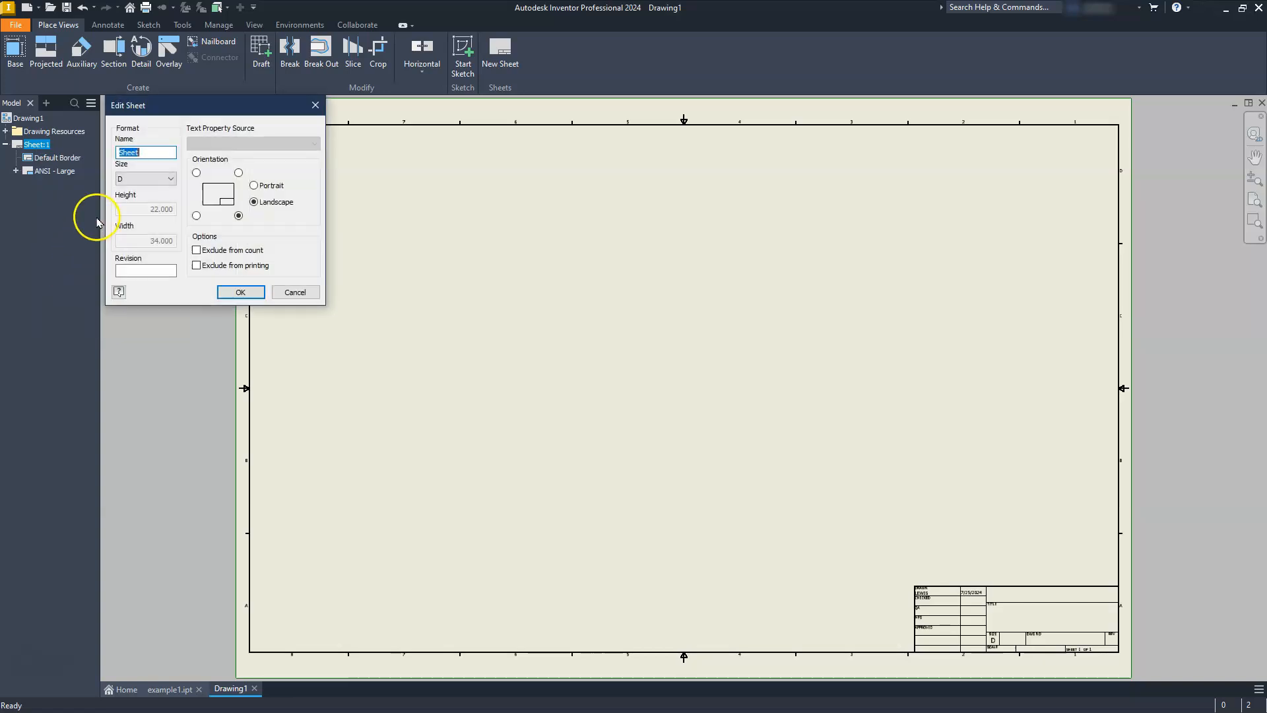
pyautogui.click(142, 179)
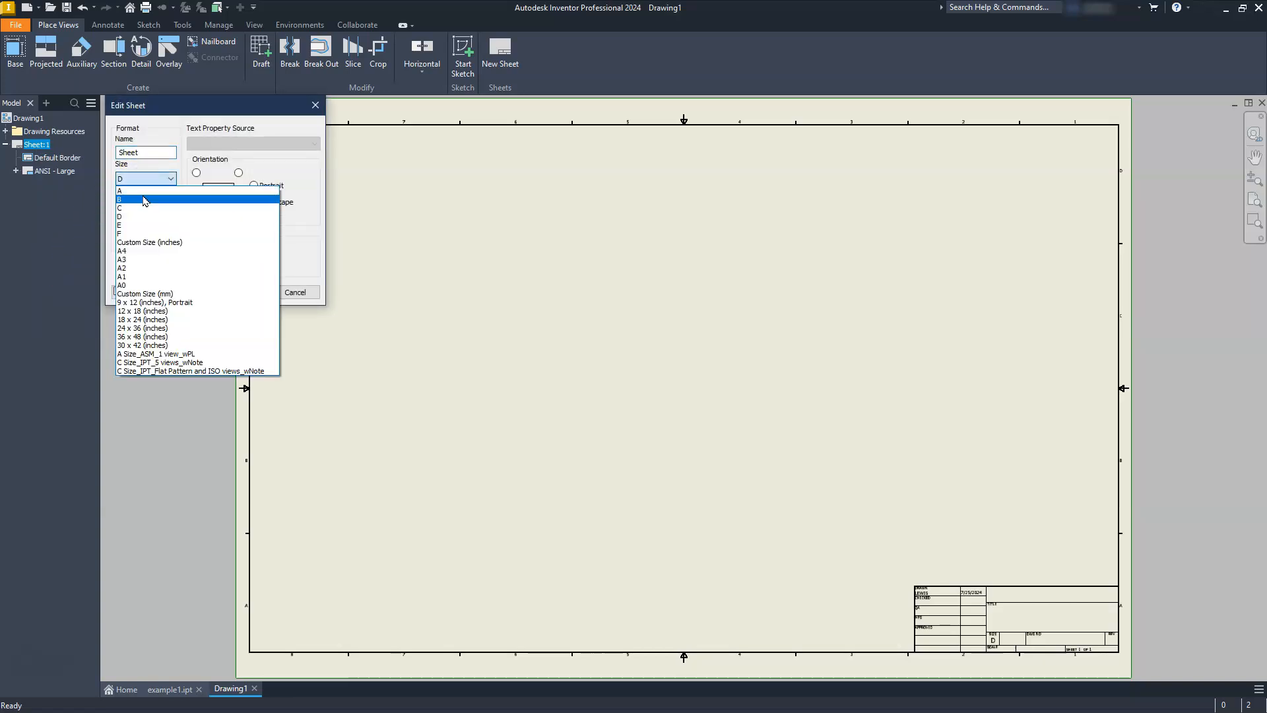
pyautogui.click(143, 192)
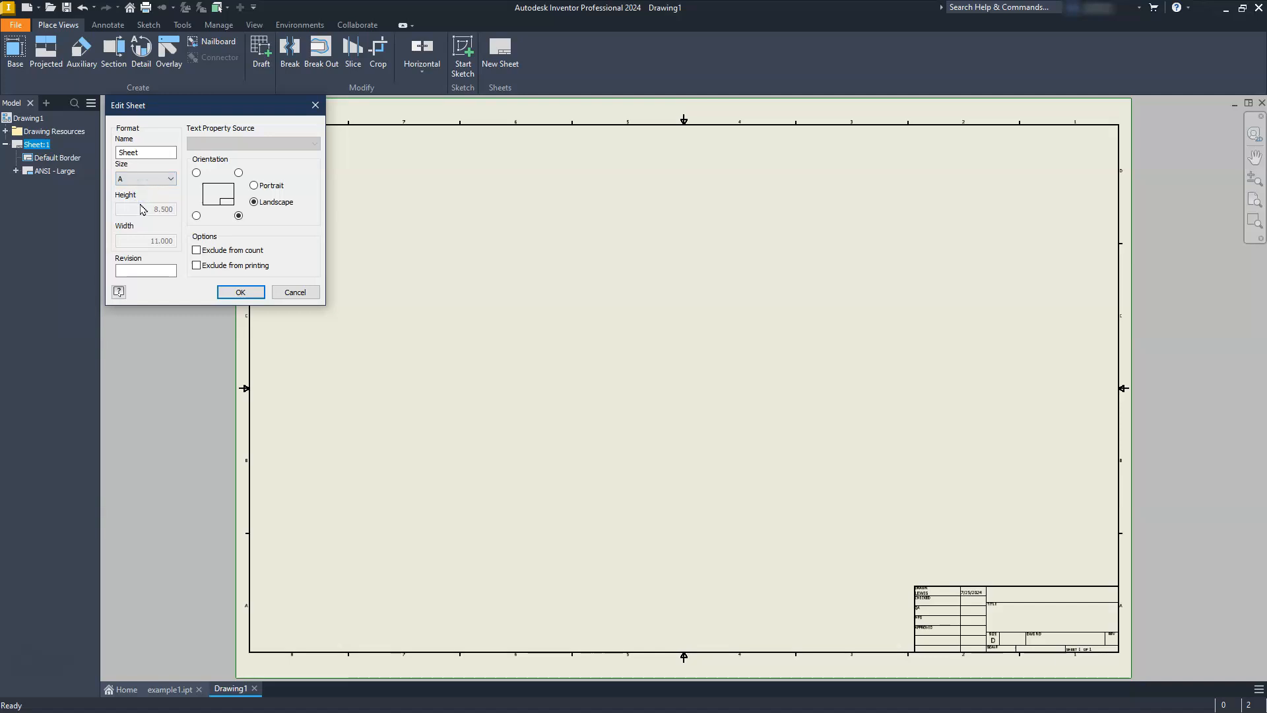
pyautogui.click(239, 294)
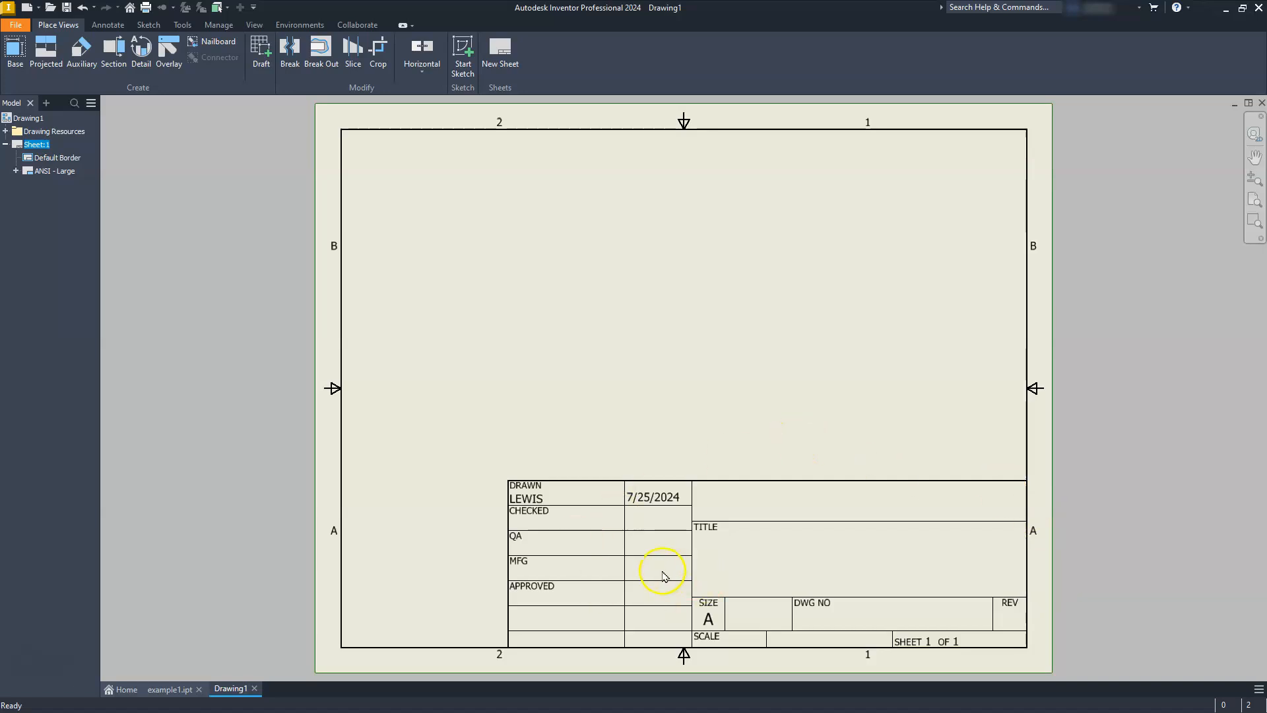
# Delete the ANSI - Large title block from the sheet
pyautogui.click(55, 172)
pyautogui.rightClick(54, 174)
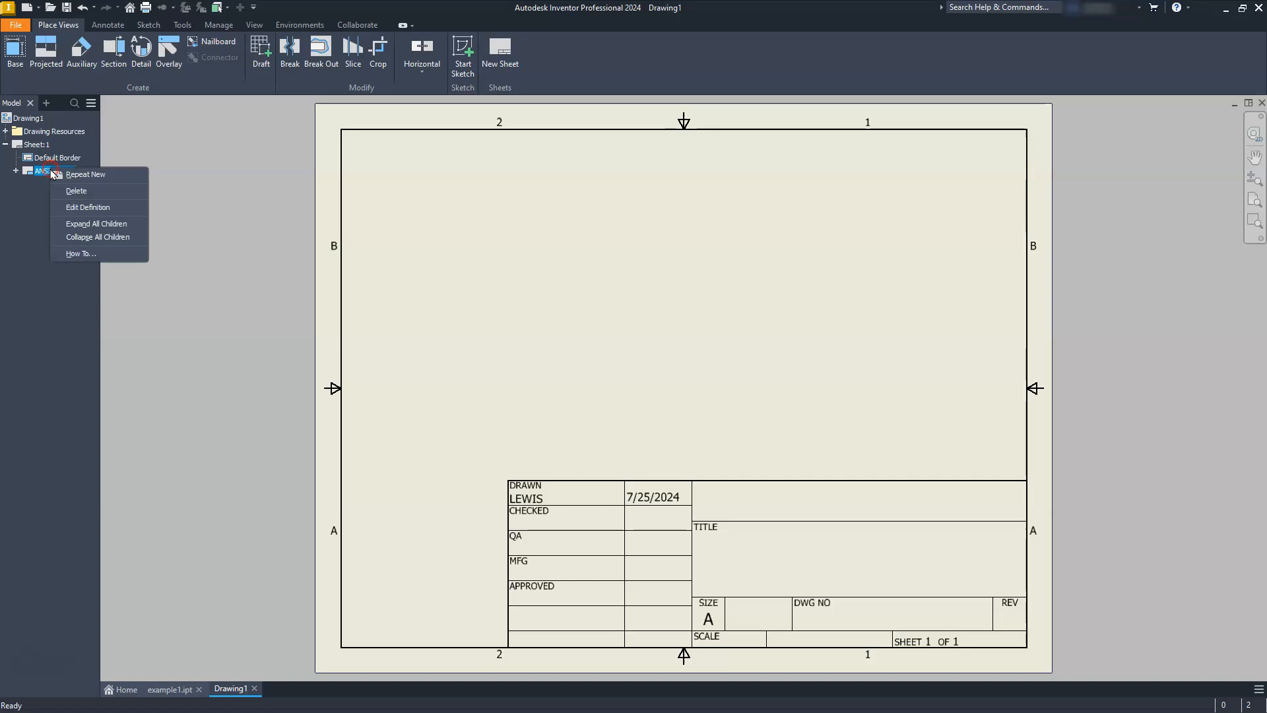
pyautogui.click(72, 191)
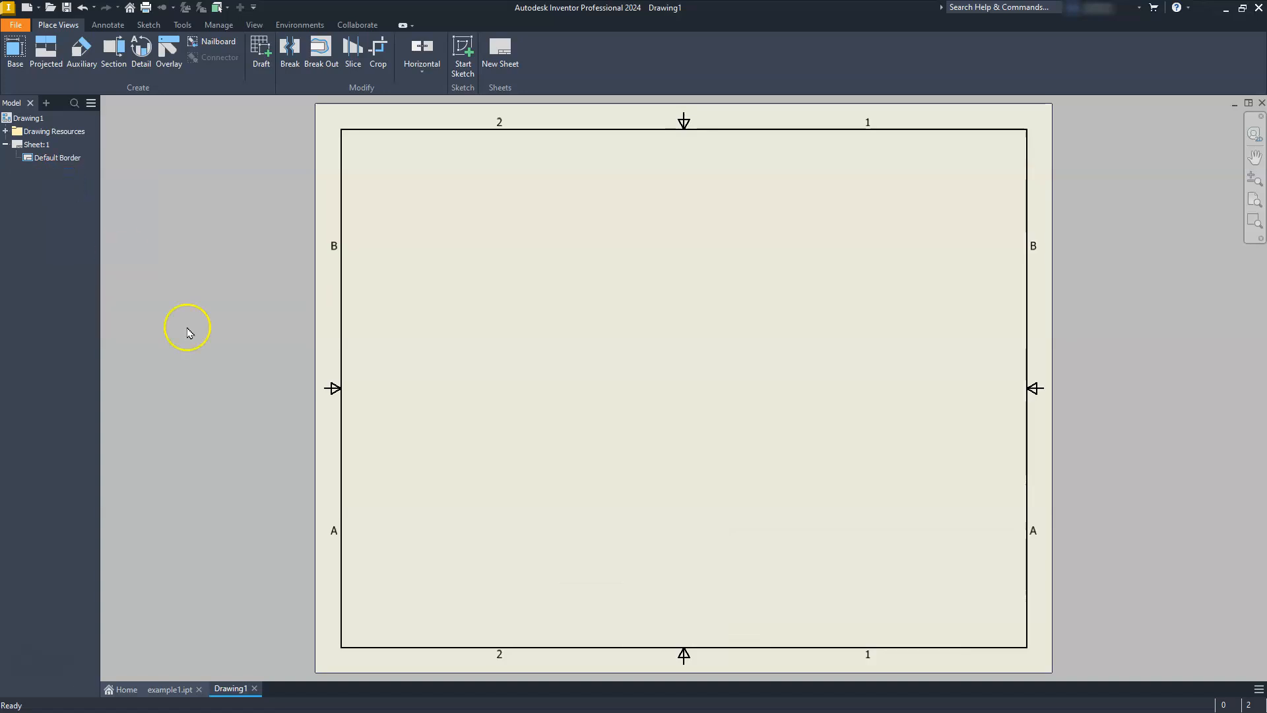
# Place a front base view of example1.ipt in the sheet's lower-left area at a scale of 3/4
pyautogui.click(16, 48)
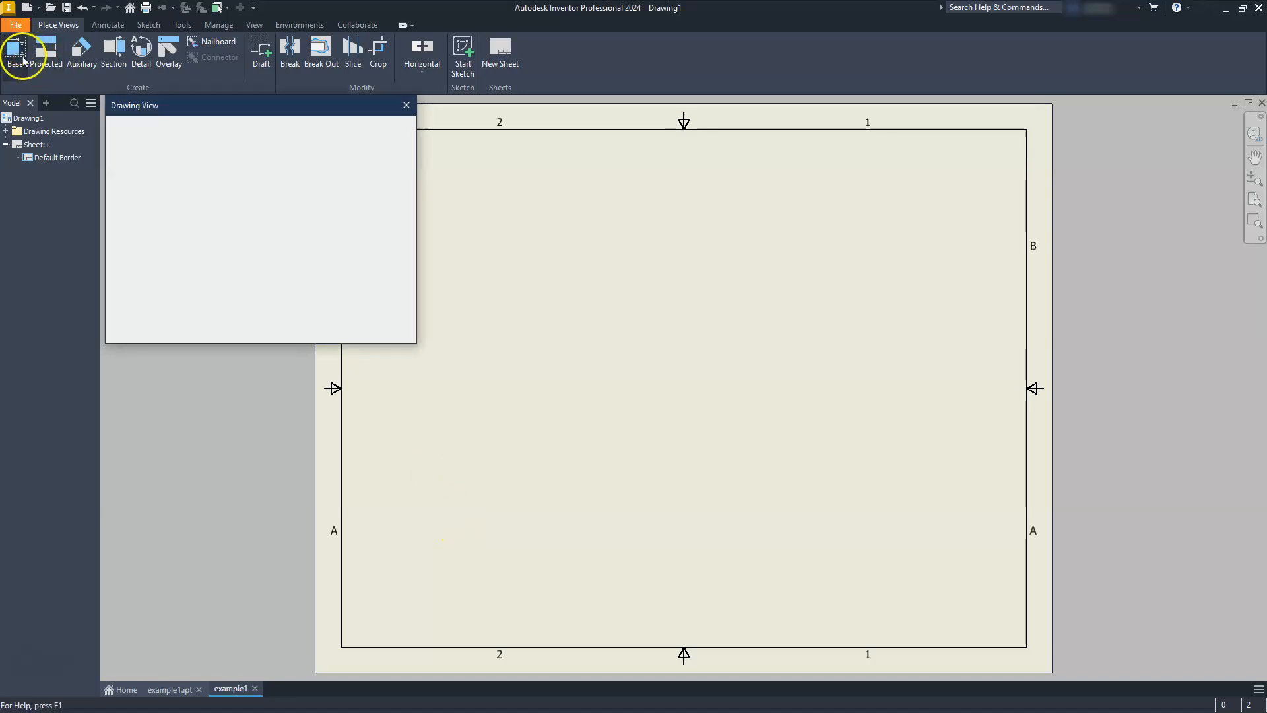
pyautogui.moveTo(677, 396)
pyautogui.mouseDown()
pyautogui.moveTo(660, 430)
pyautogui.moveTo(559, 508)
pyautogui.moveTo(565, 522)
pyautogui.mouseUp()
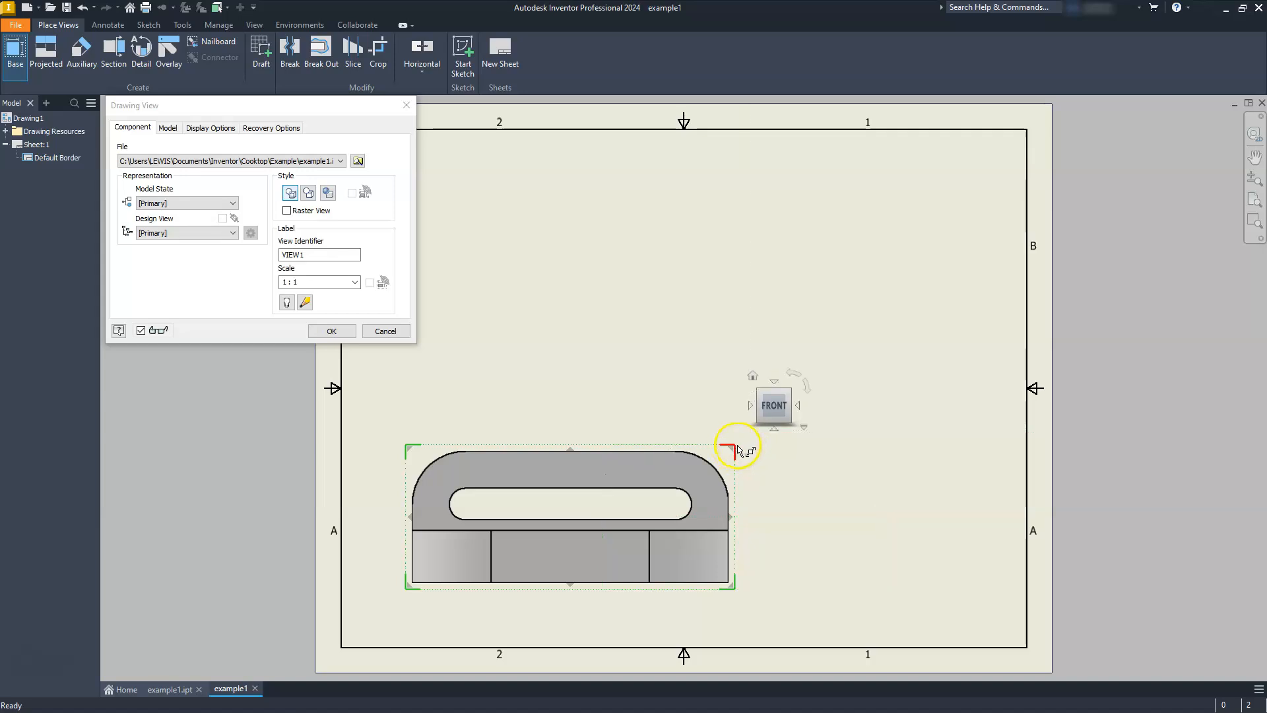
pyautogui.moveTo(733, 449); pyautogui.dragTo(665, 496)
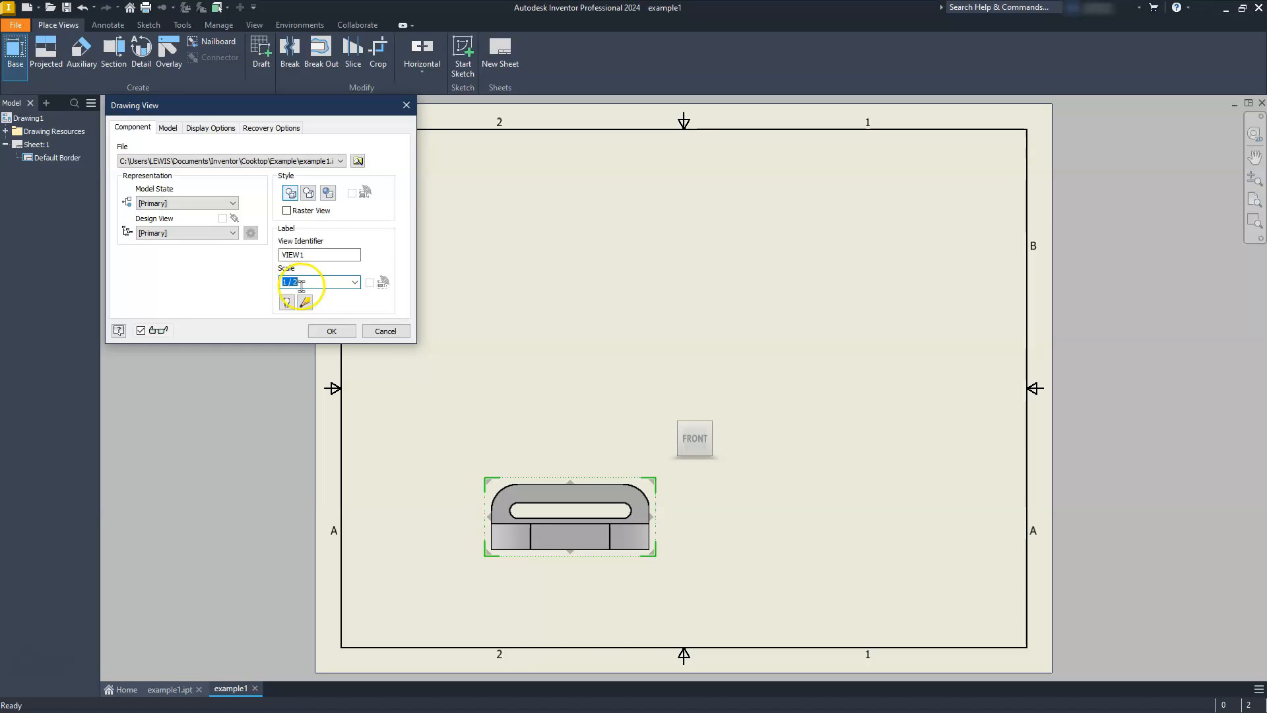
pyautogui.write('3/4')
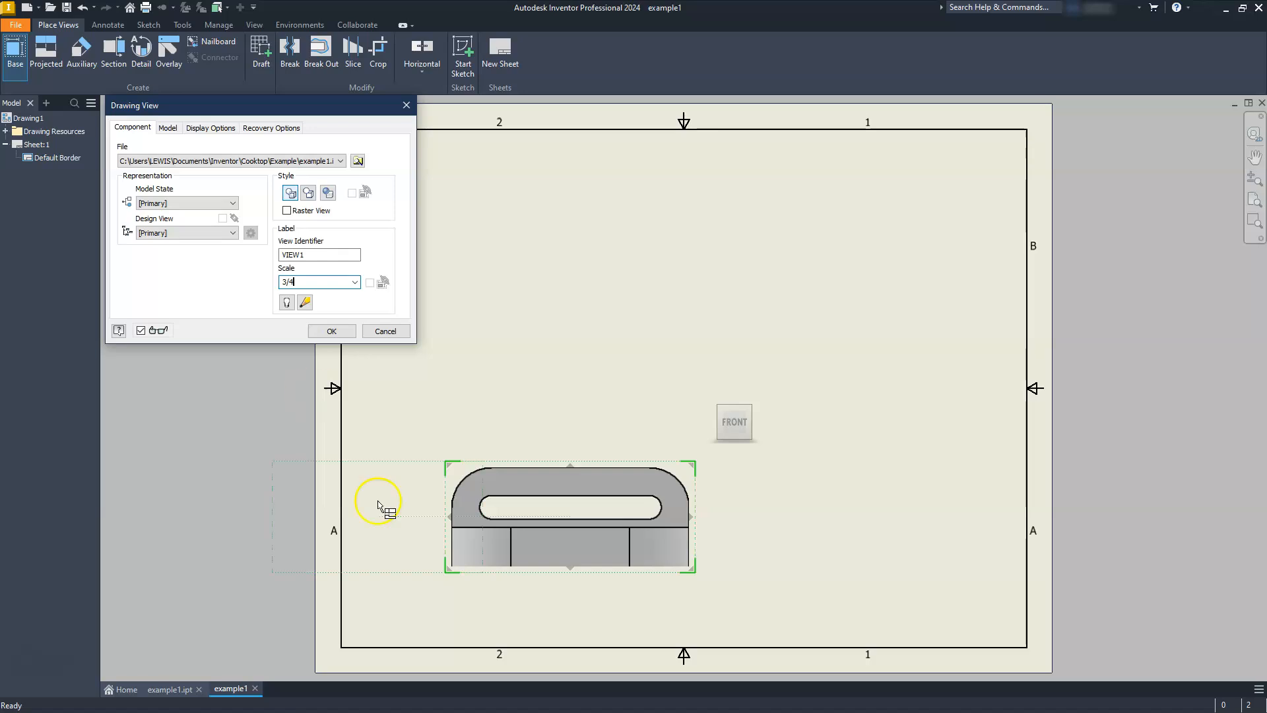
pyautogui.click(328, 332)
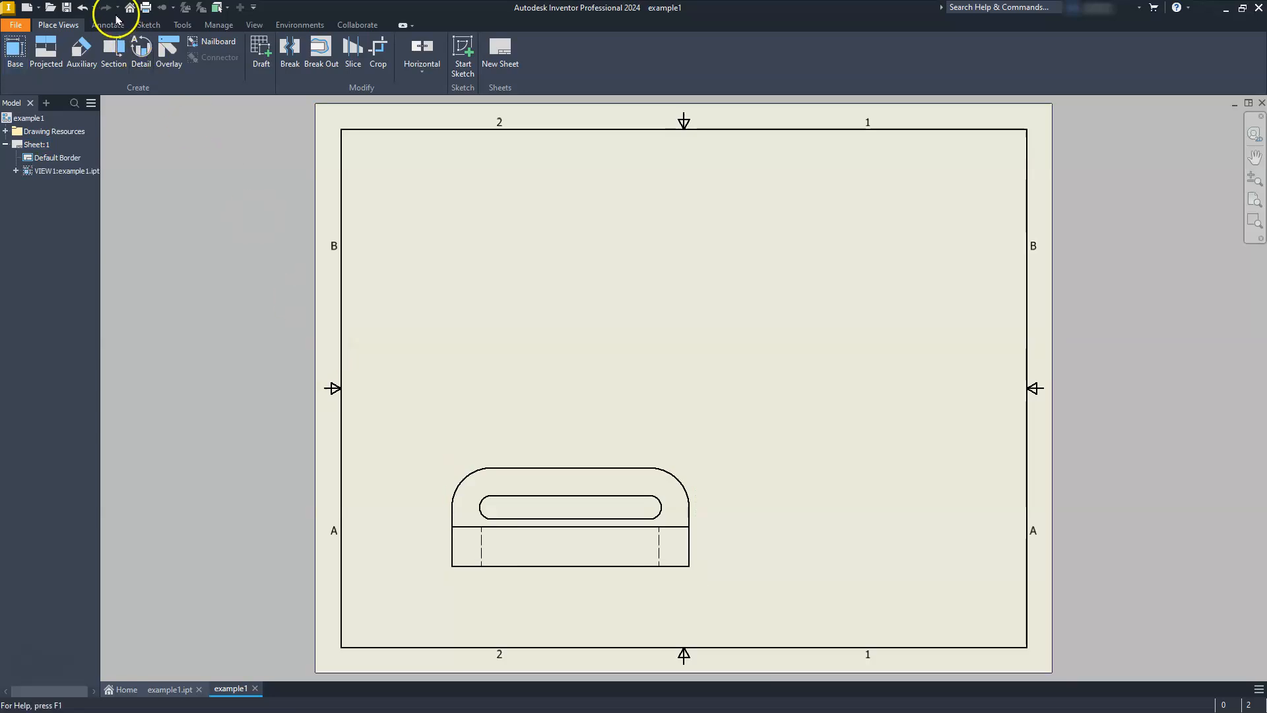
# Project a top view, a right side view and an isometric view from the front base view onto the sheet
pyautogui.click(46, 52)
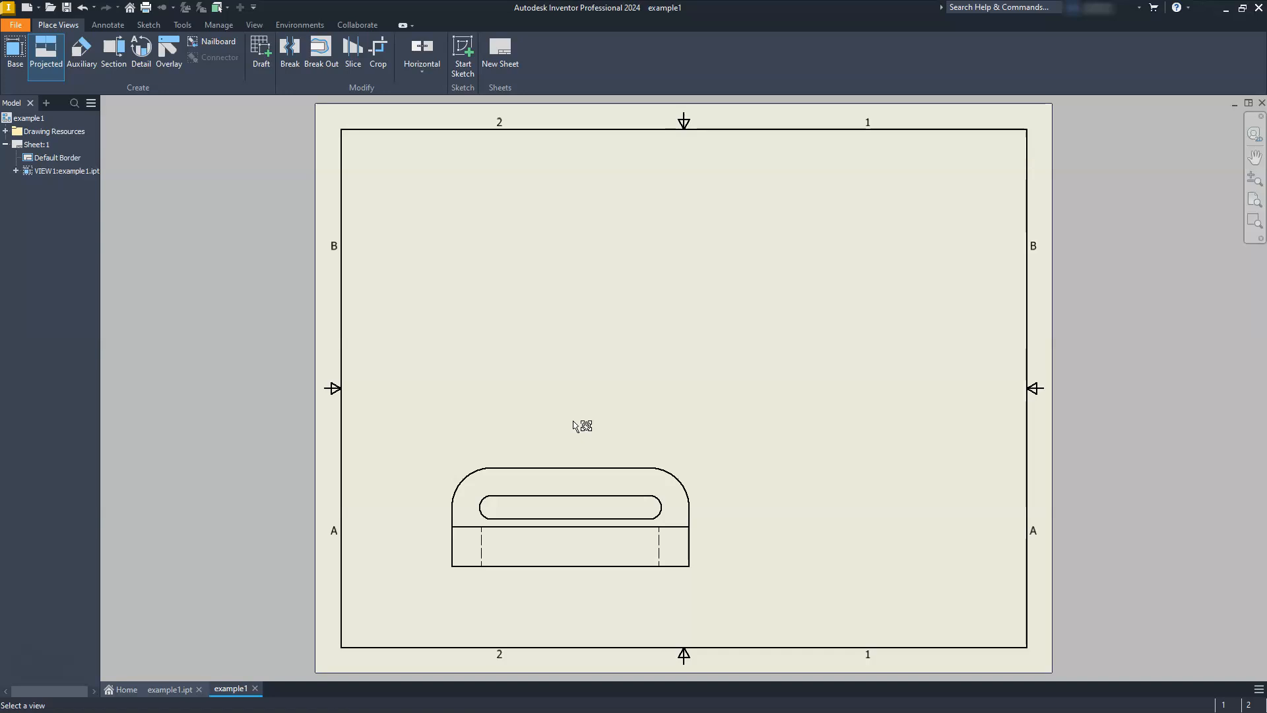
pyautogui.click(580, 480)
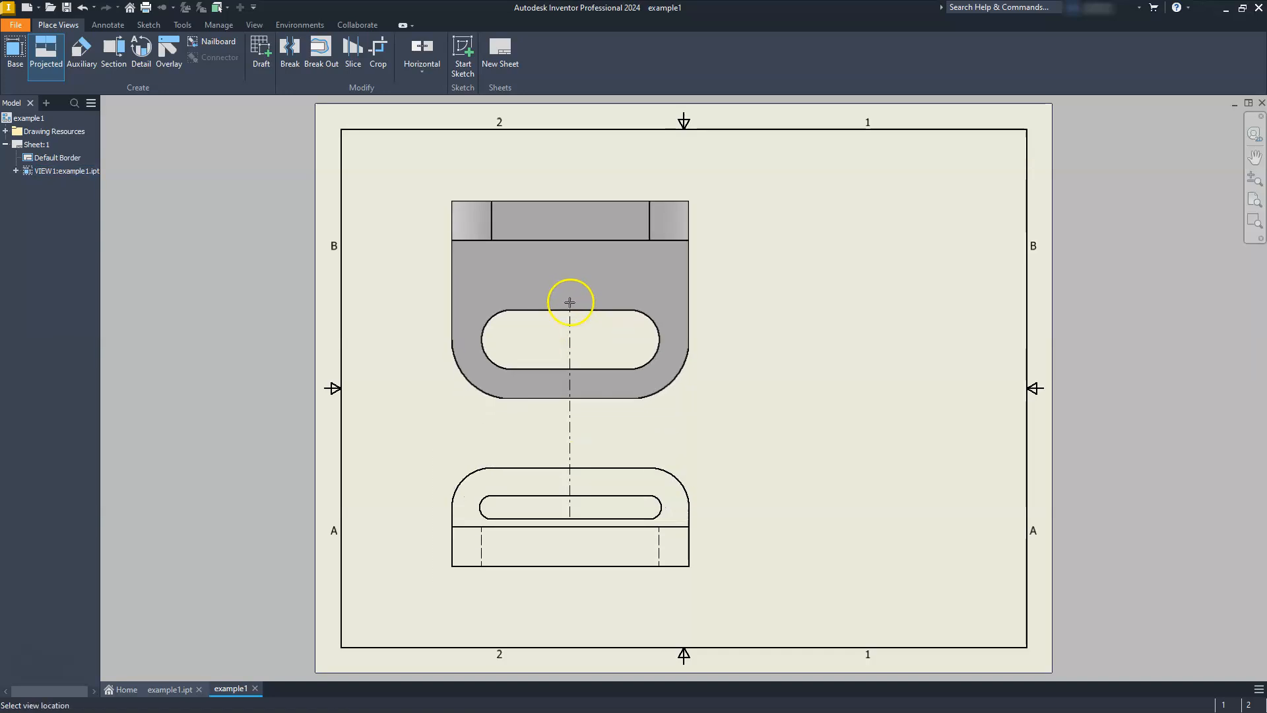
pyautogui.click(566, 278)
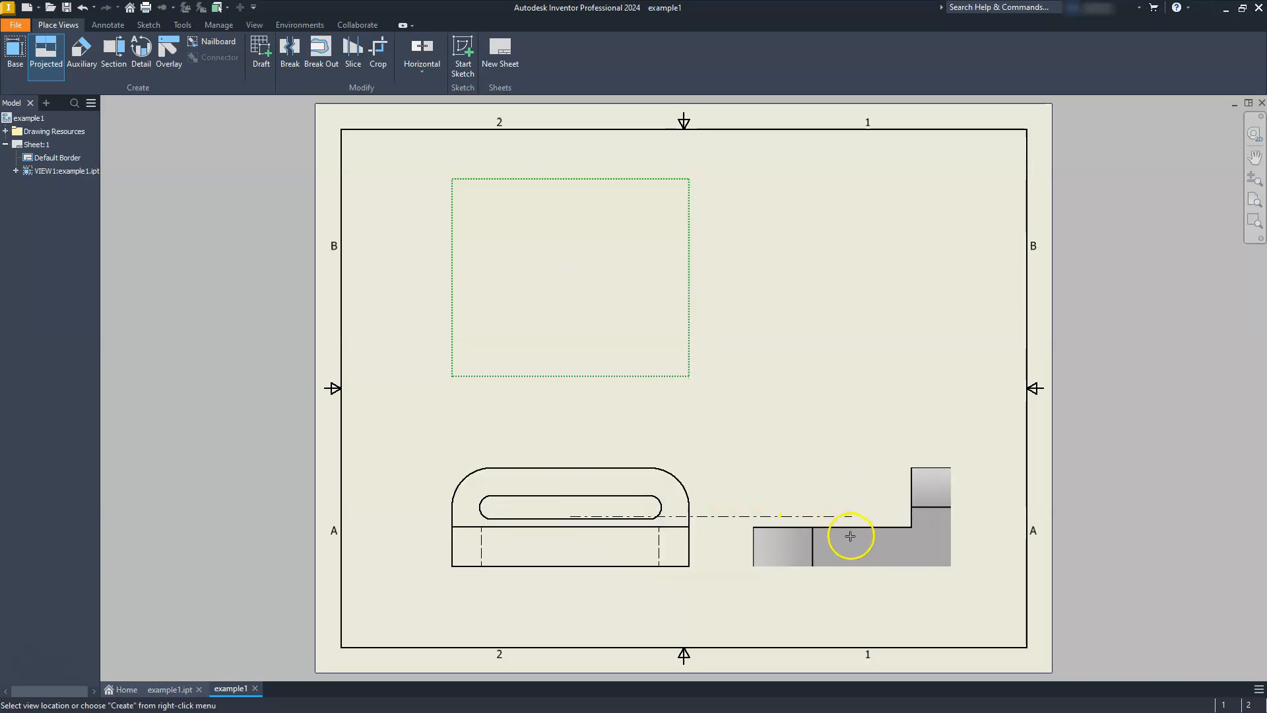
pyautogui.click(871, 539)
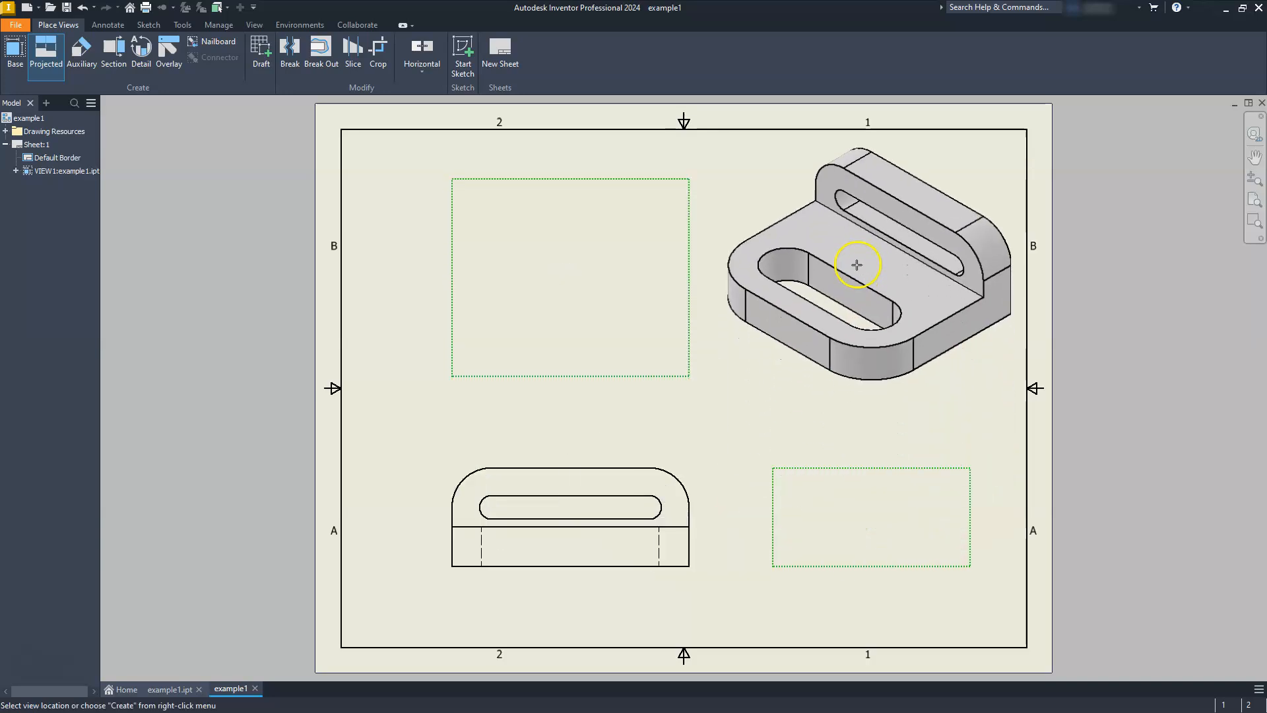
pyautogui.click(861, 259)
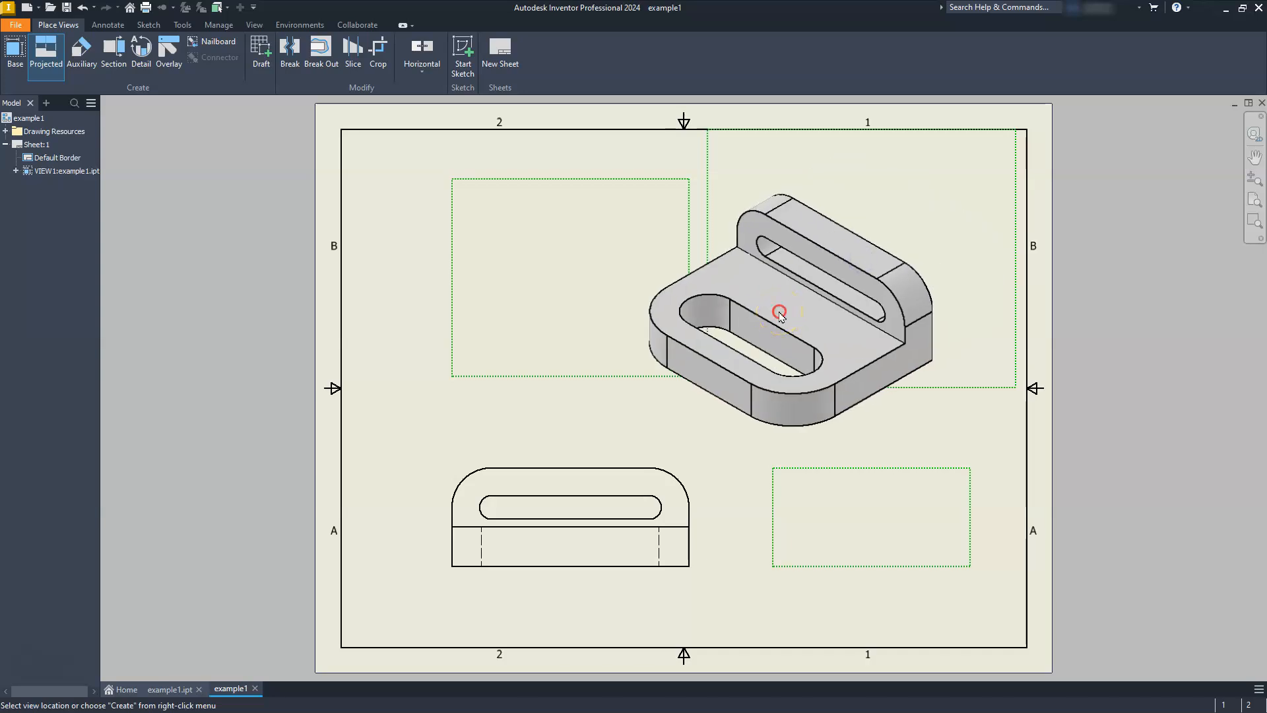
pyautogui.rightClick(780, 315)
pyautogui.click(821, 312)
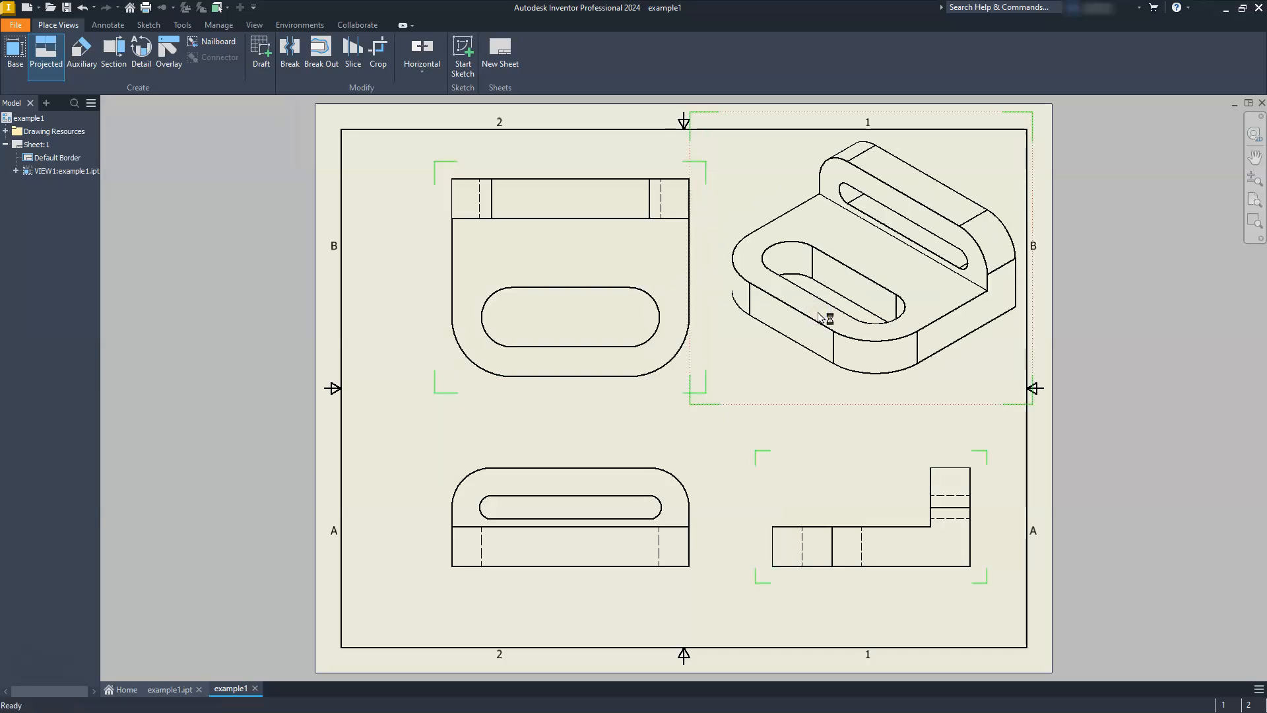
pyautogui.click(740, 593)
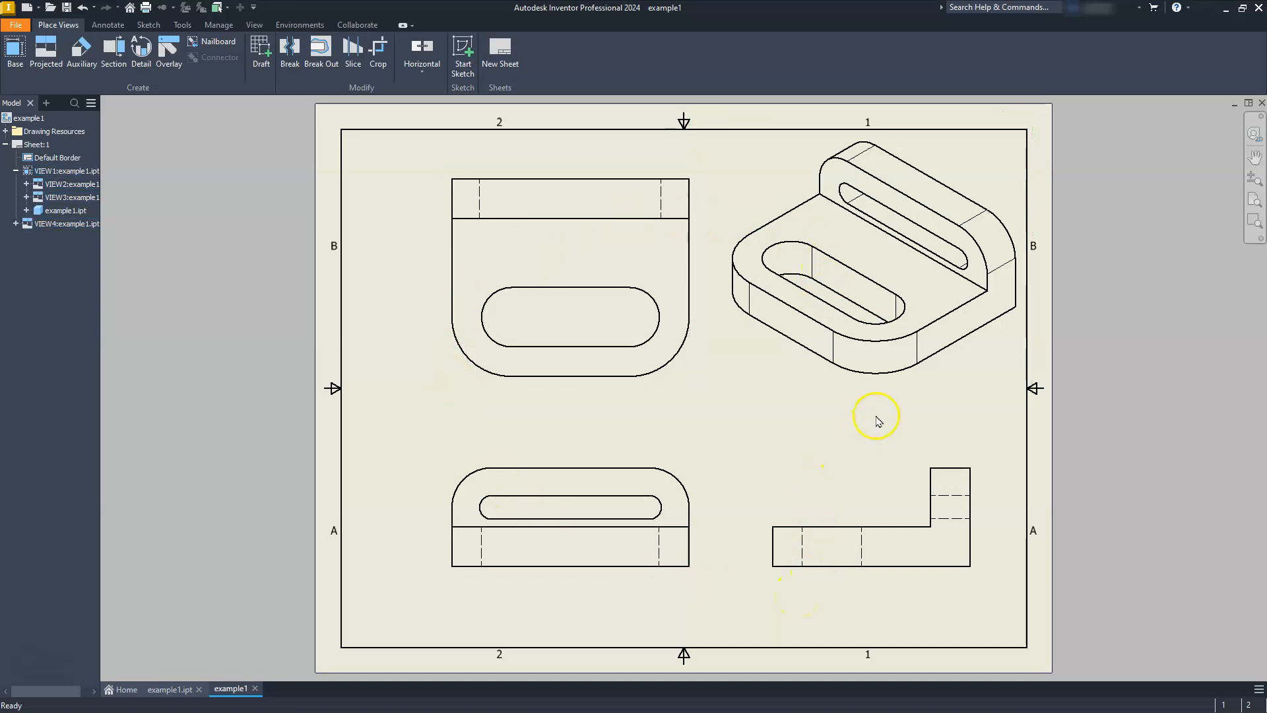
# Set the isometric view's scale to 1/2 and its display style to shaded
pyautogui.click(897, 391)
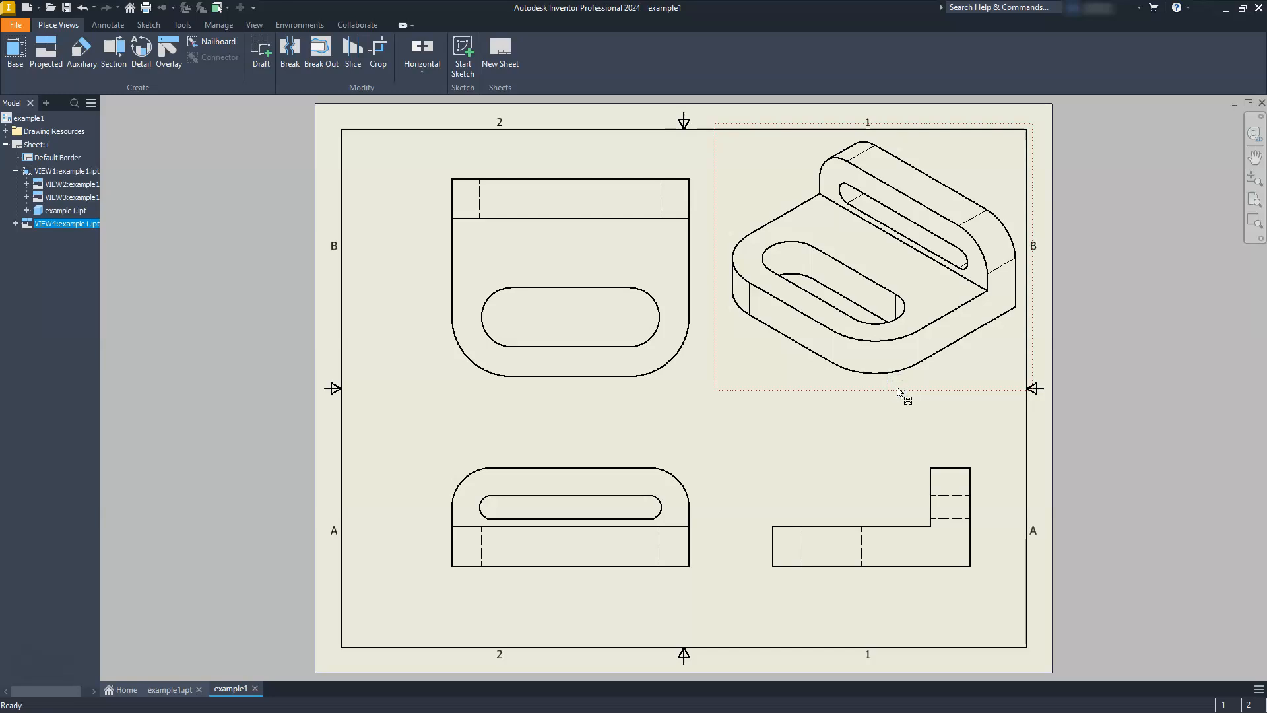
pyautogui.doubleClick(899, 290)
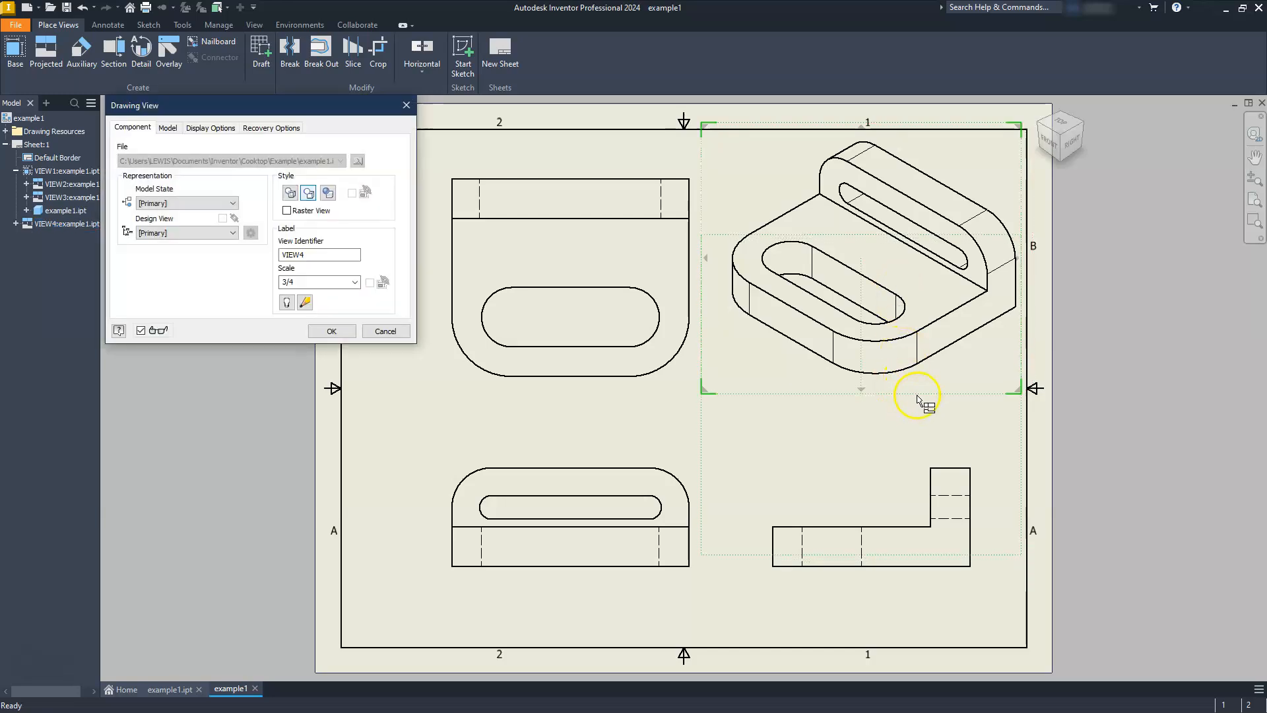
pyautogui.doubleClick(287, 282)
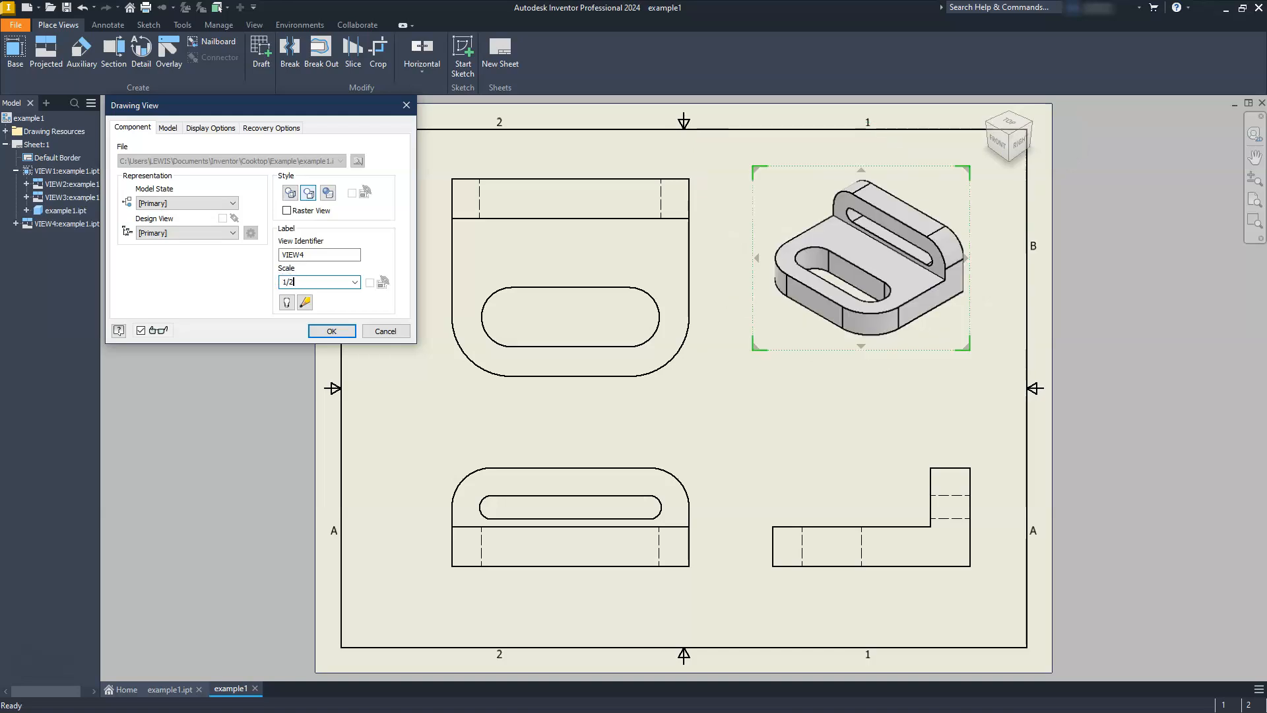
pyautogui.click(330, 331)
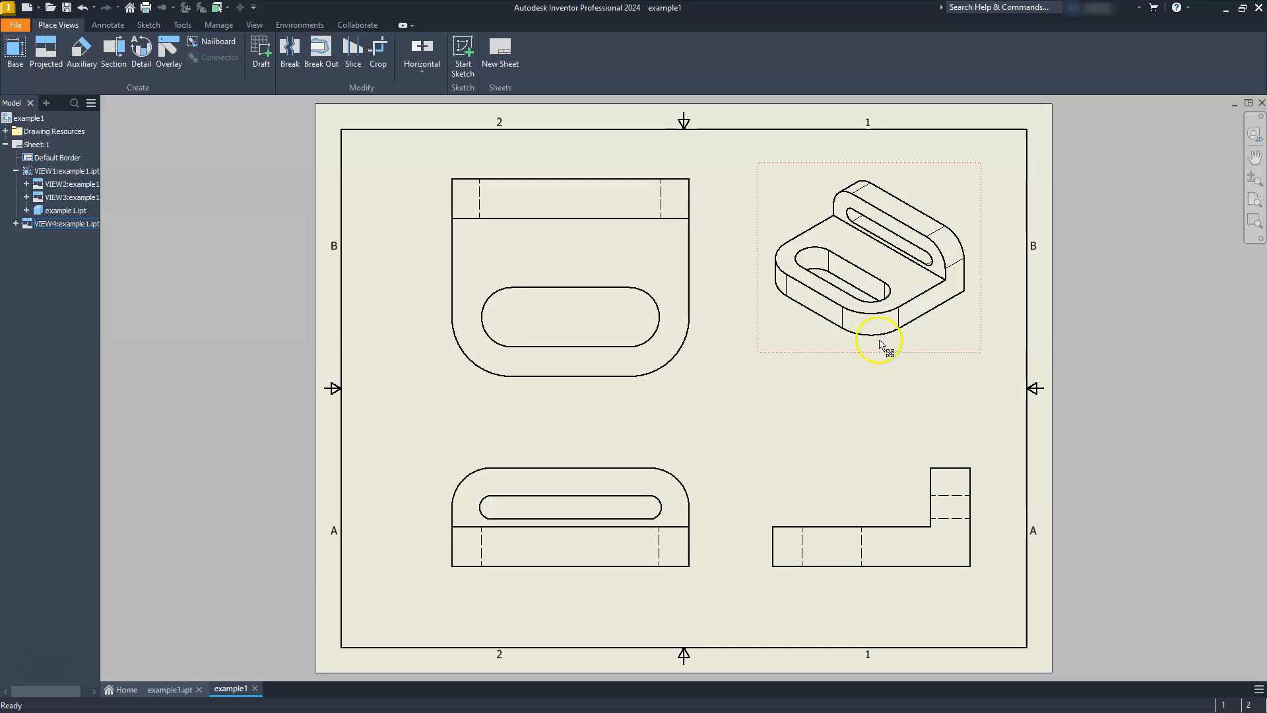
pyautogui.click(950, 334)
pyautogui.doubleClick(952, 337)
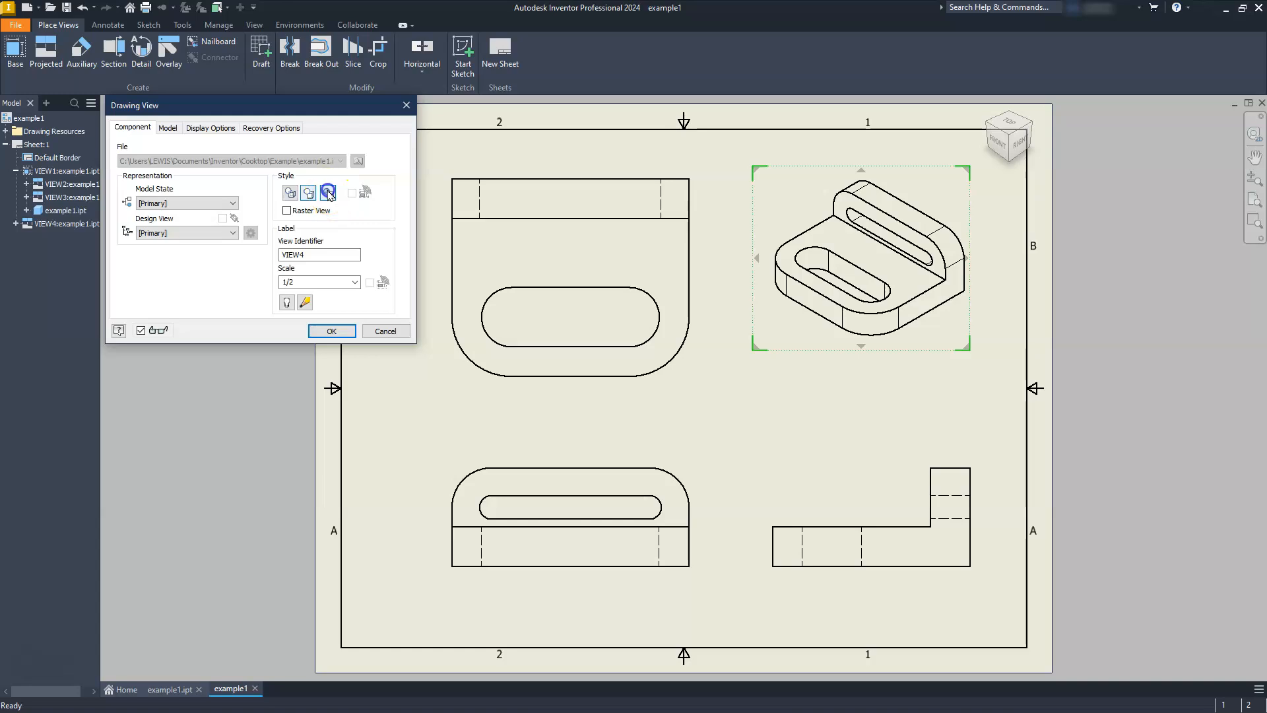
pyautogui.click(337, 331)
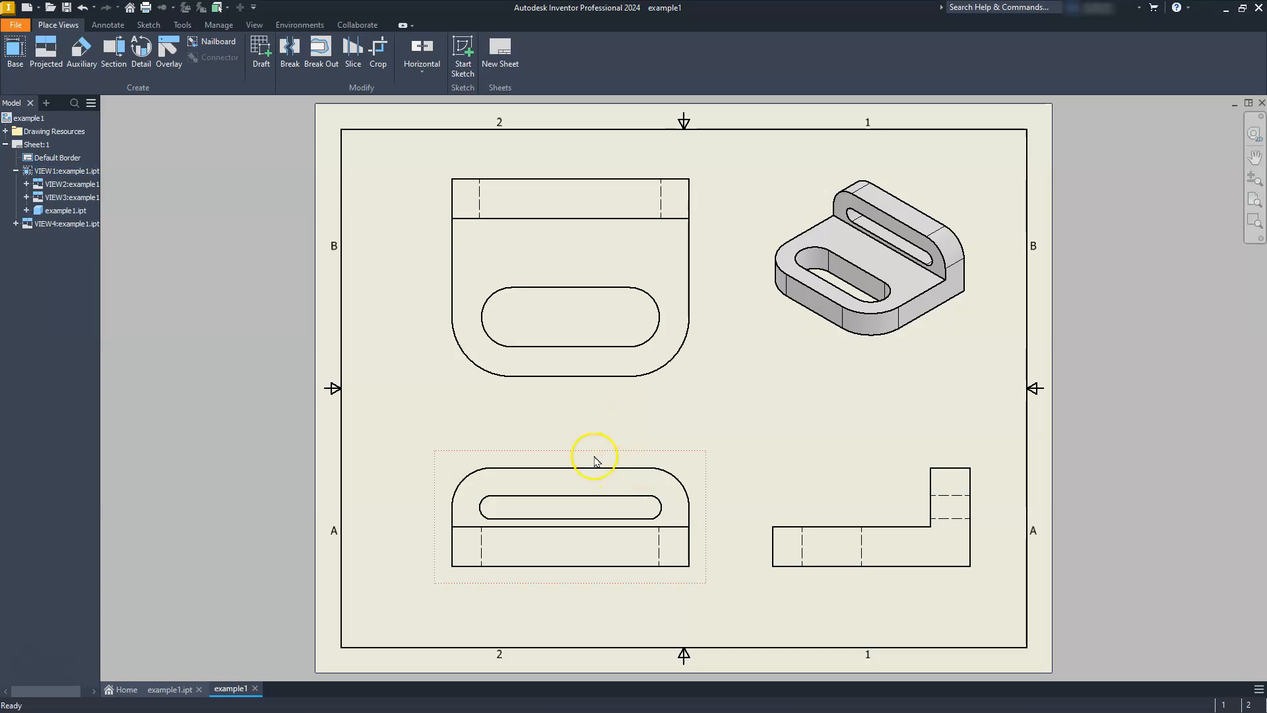
# Add center marks to the top view's two large rounded corners and connect them with a horizontal centerline
pyautogui.click(107, 27)
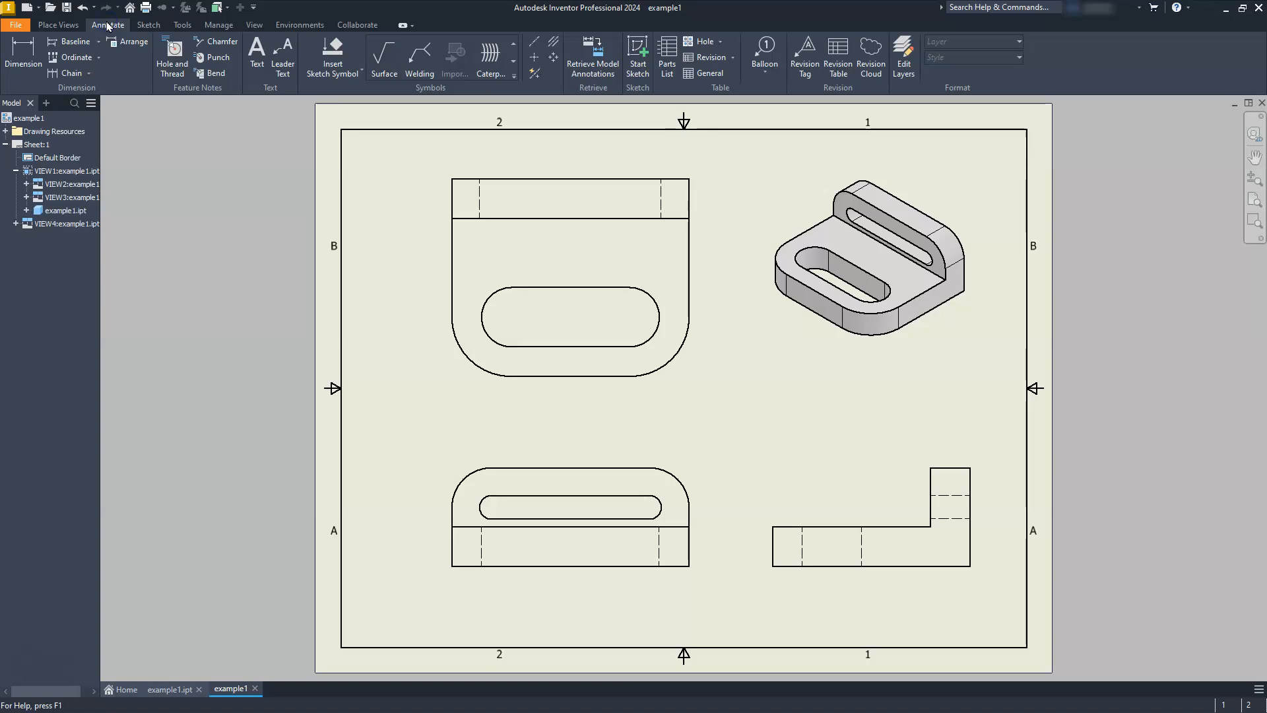
pyautogui.click(532, 60)
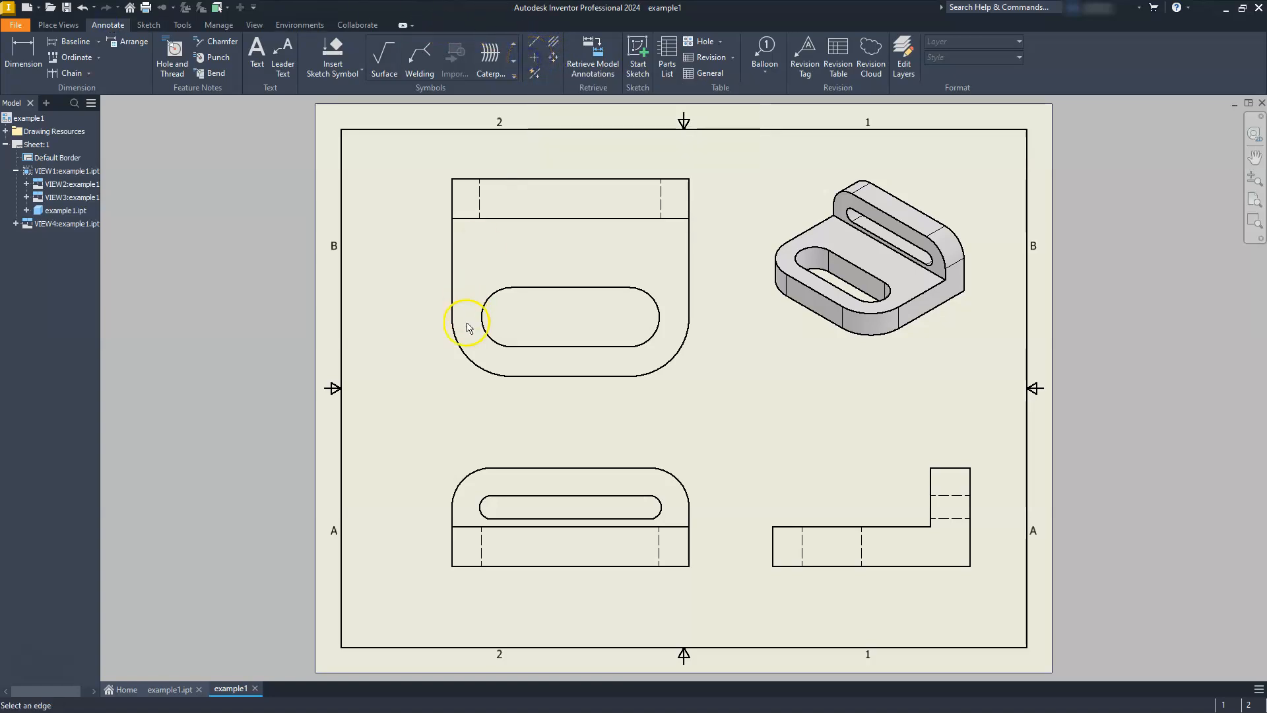
pyautogui.click(463, 351)
pyautogui.click(658, 371)
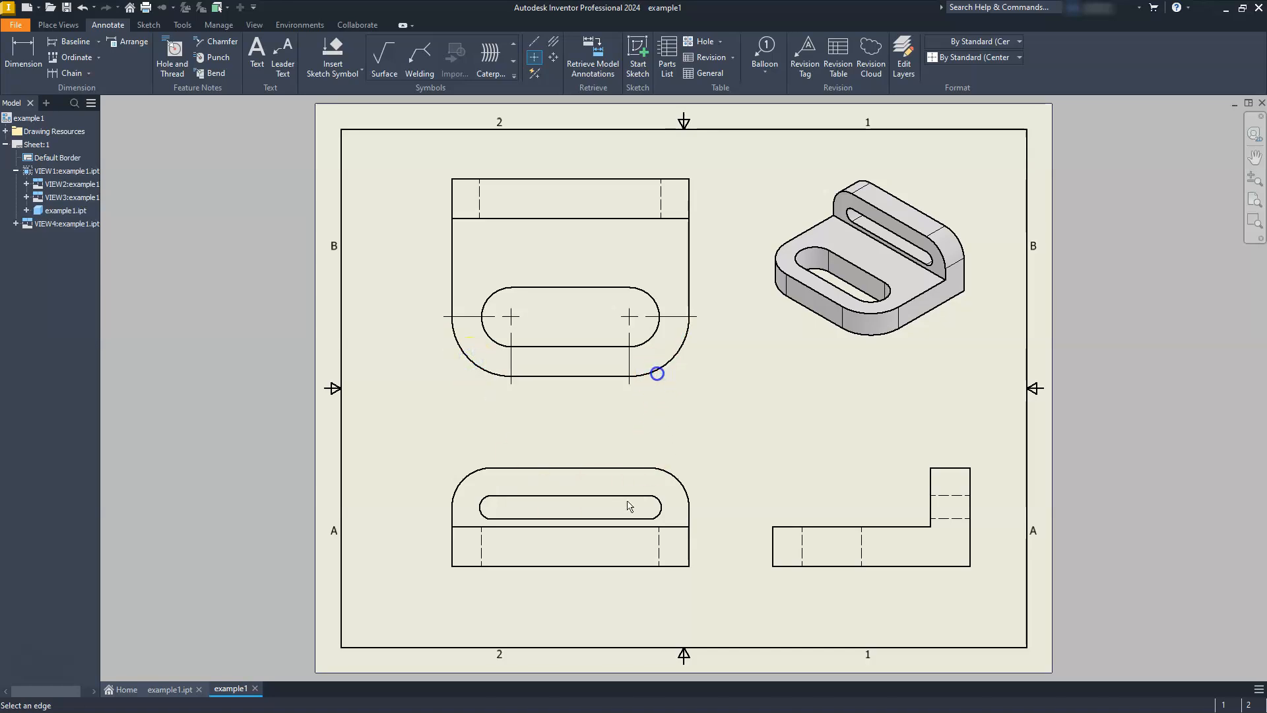
pyautogui.click(533, 42)
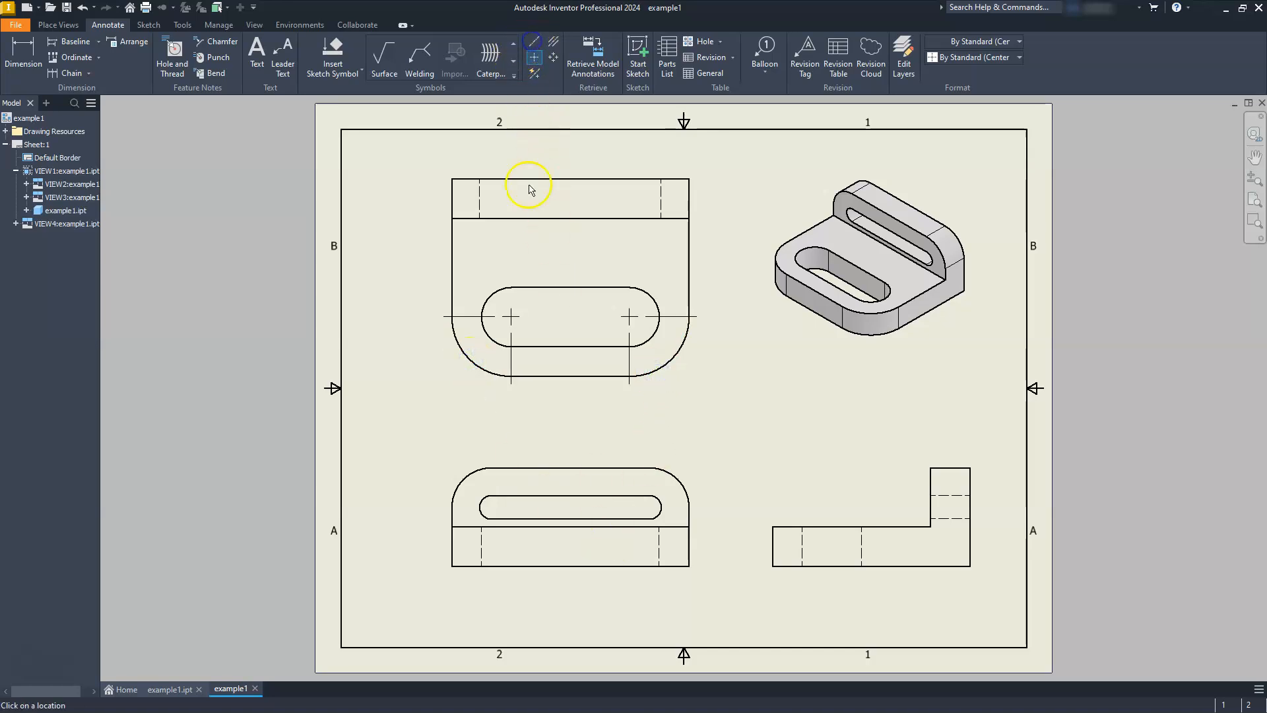
pyautogui.click(510, 317)
pyautogui.click(629, 316)
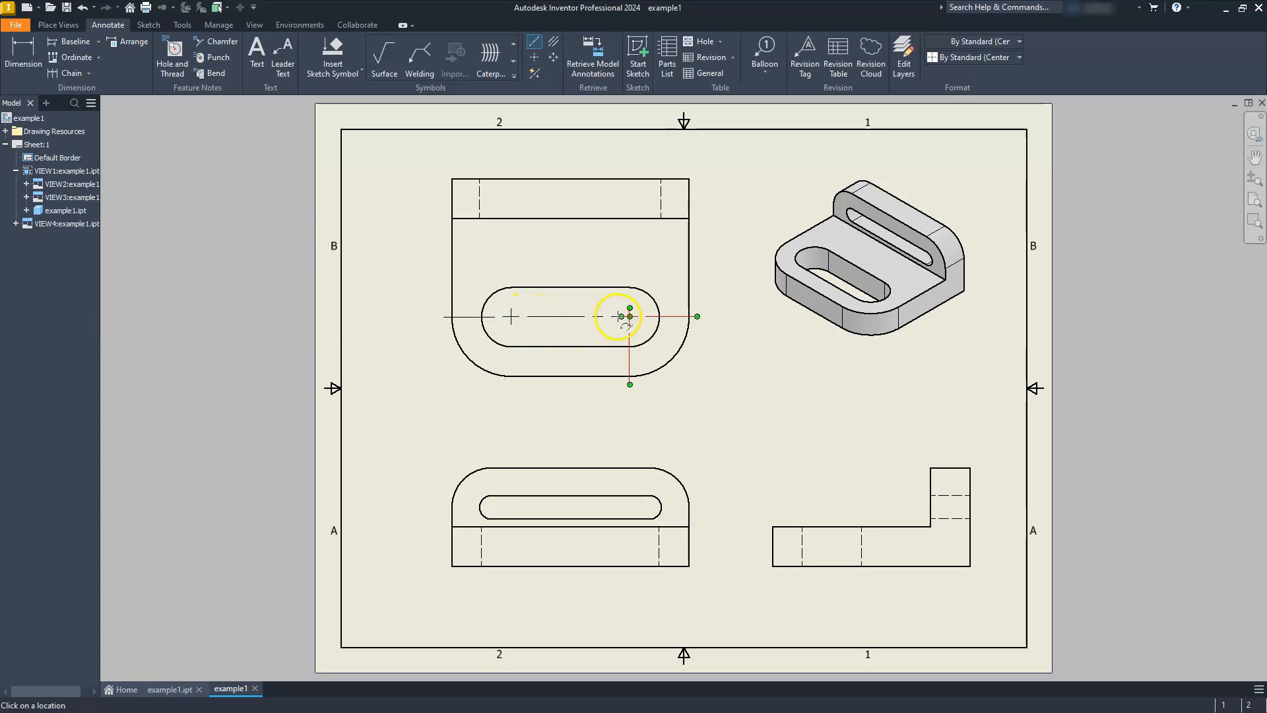
pyautogui.rightClick(585, 298)
pyautogui.click(636, 297)
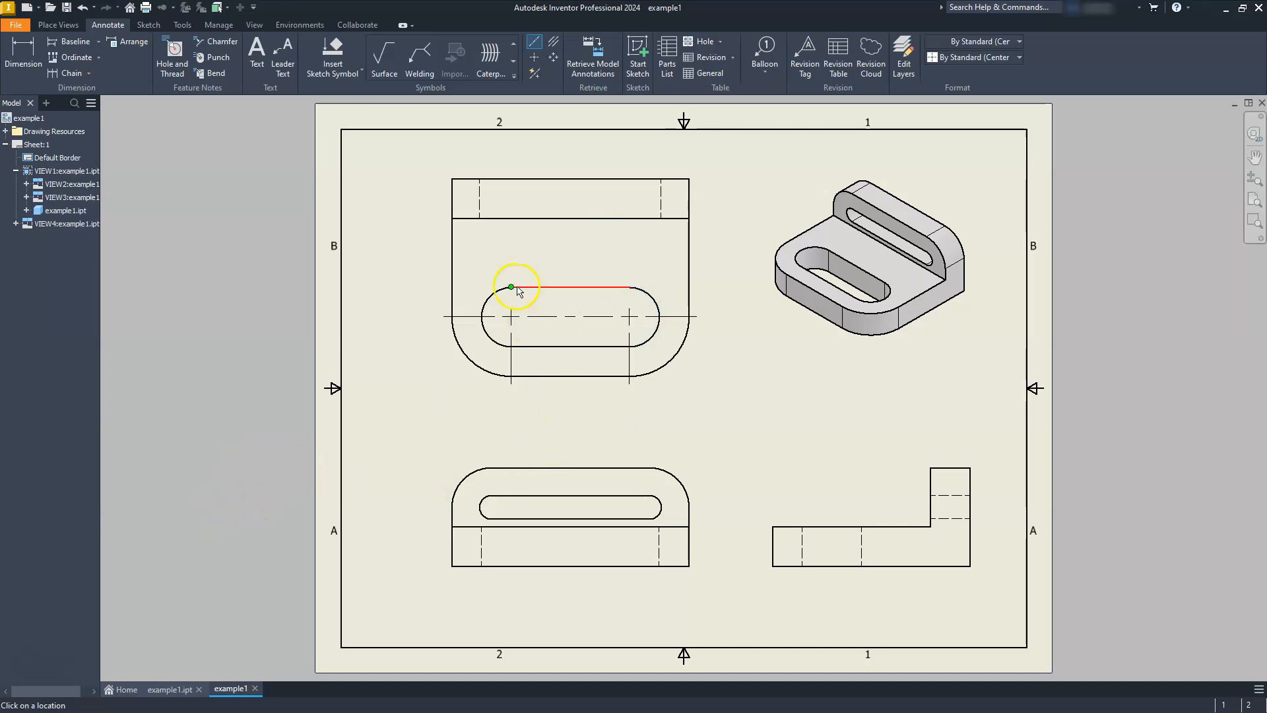
# Undo the corner center marks and the connecting centerline in the top view
pyautogui.moveTo(511, 308); pyautogui.dragTo(511, 265)
pyautogui.press('Escape')
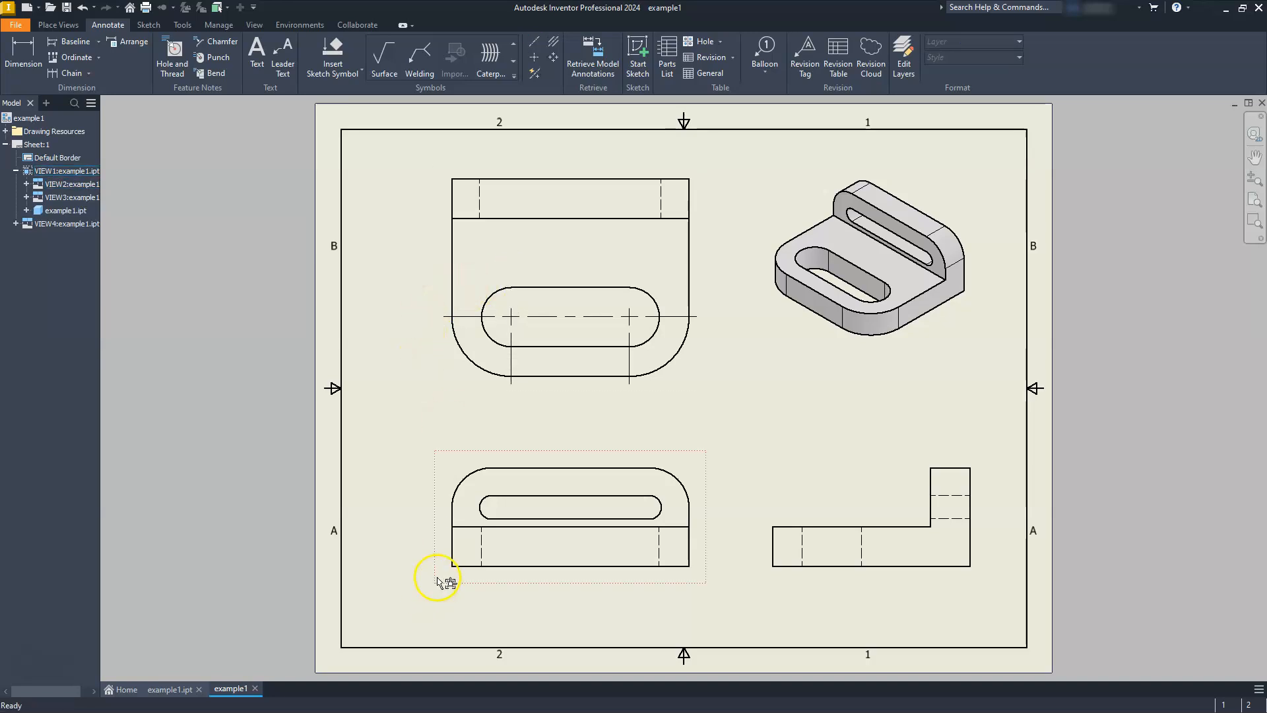
pyautogui.click(519, 314)
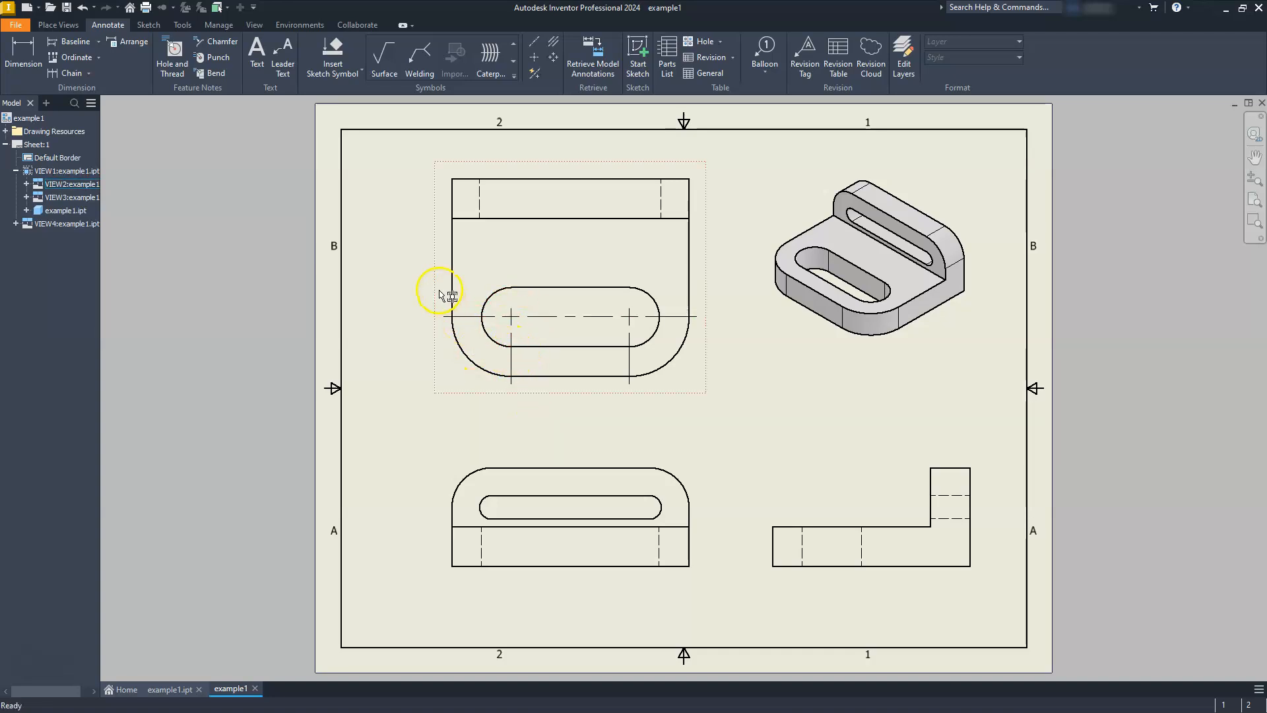
pyautogui.click(83, 8)
pyautogui.click(82, 8)
pyautogui.click(82, 8)
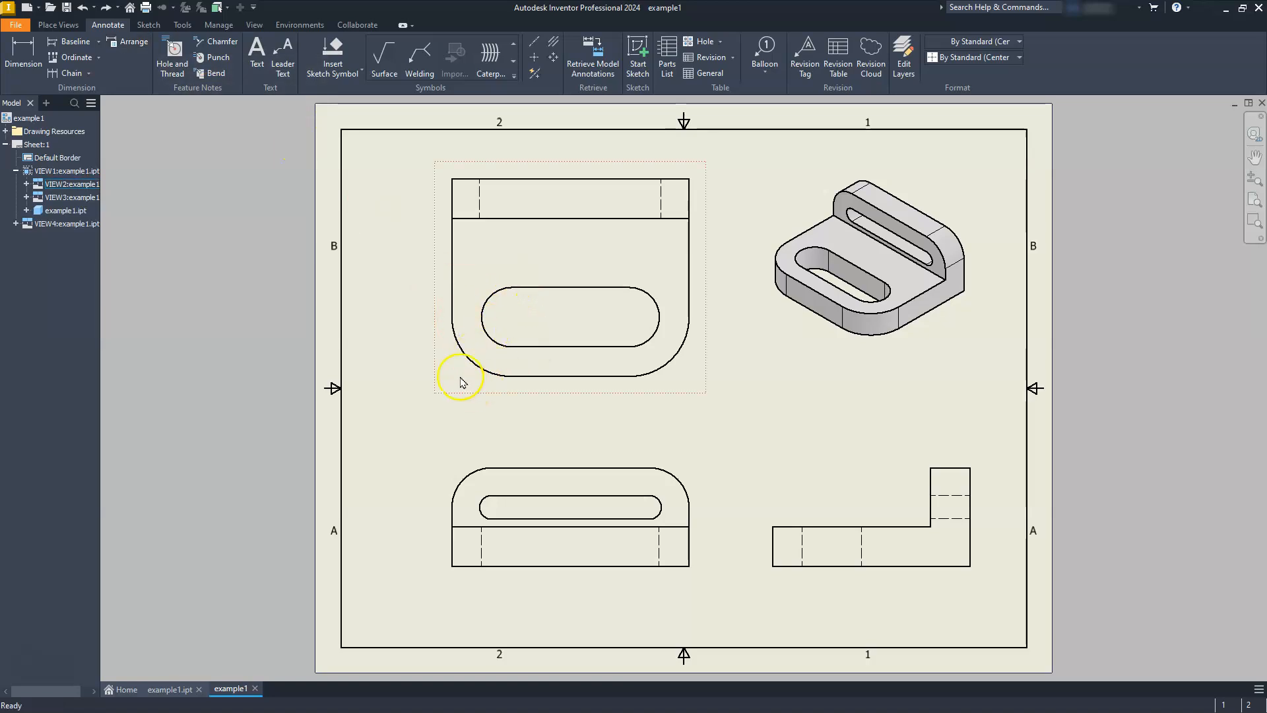
# Add center marks to both rounded ends of the top view's slot and connect them with a horizontal centerline
pyautogui.click(534, 56)
pyautogui.click(489, 333)
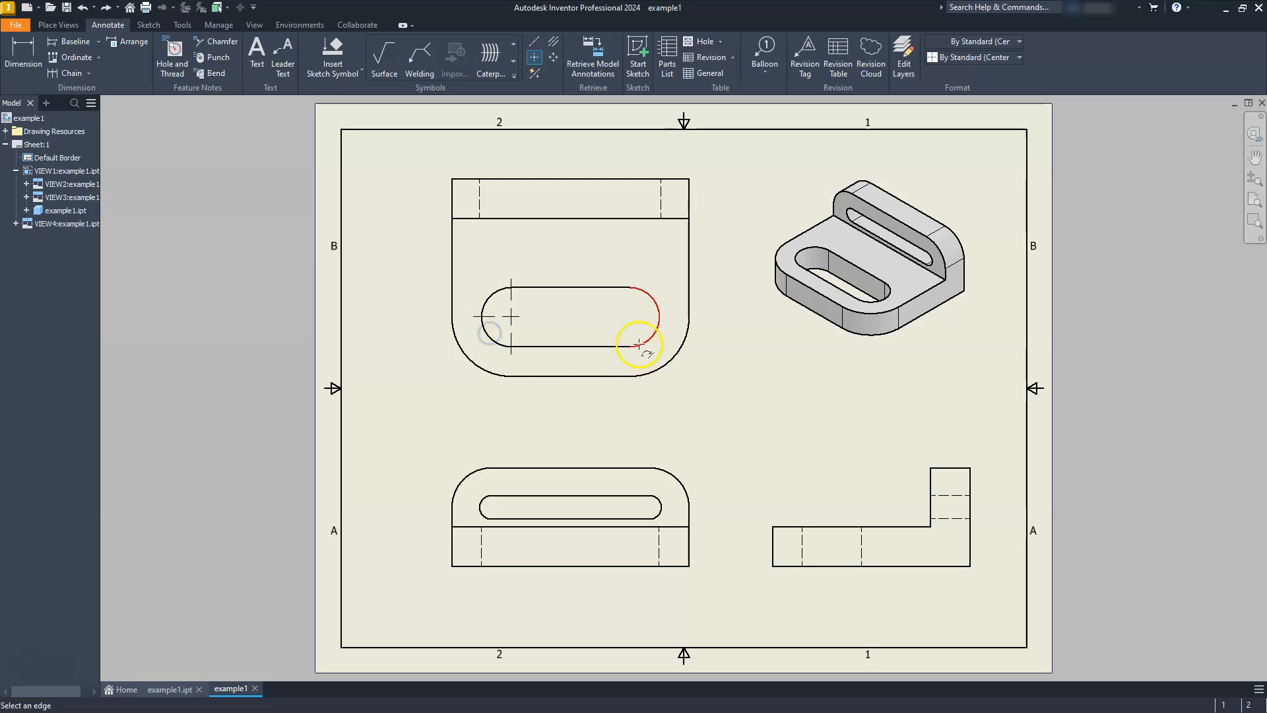
pyautogui.click(641, 340)
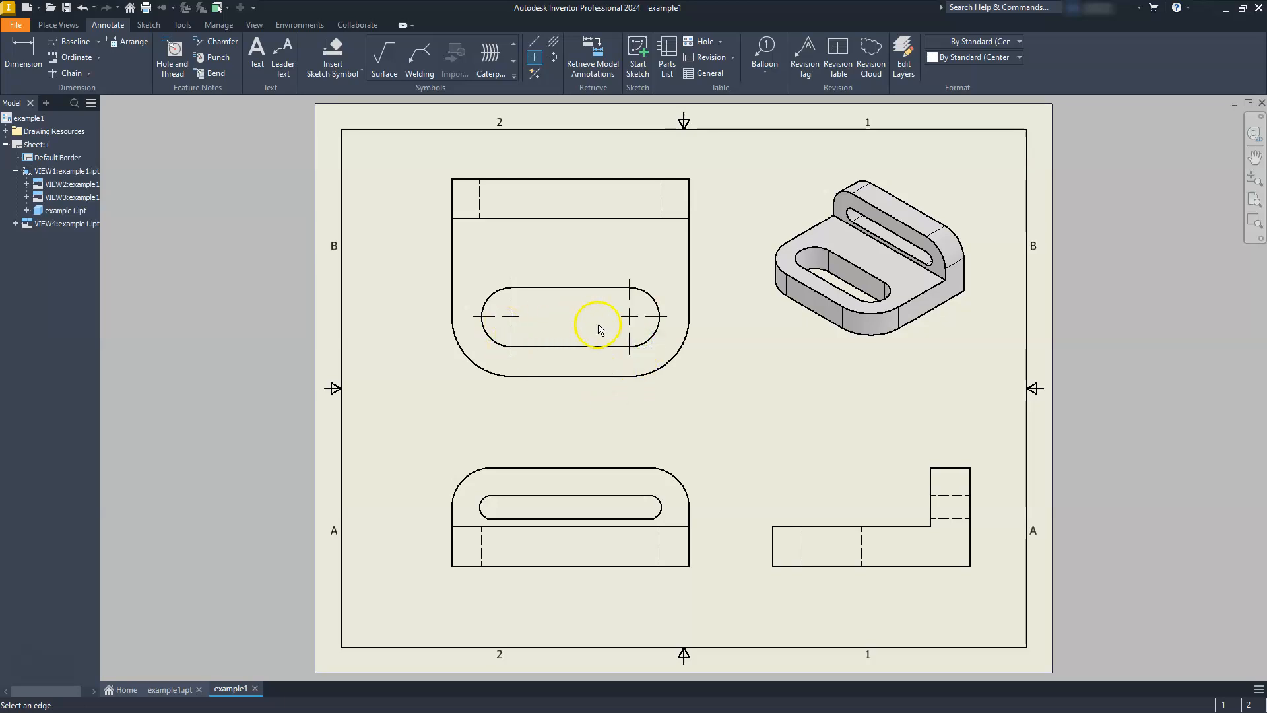
pyautogui.click(535, 41)
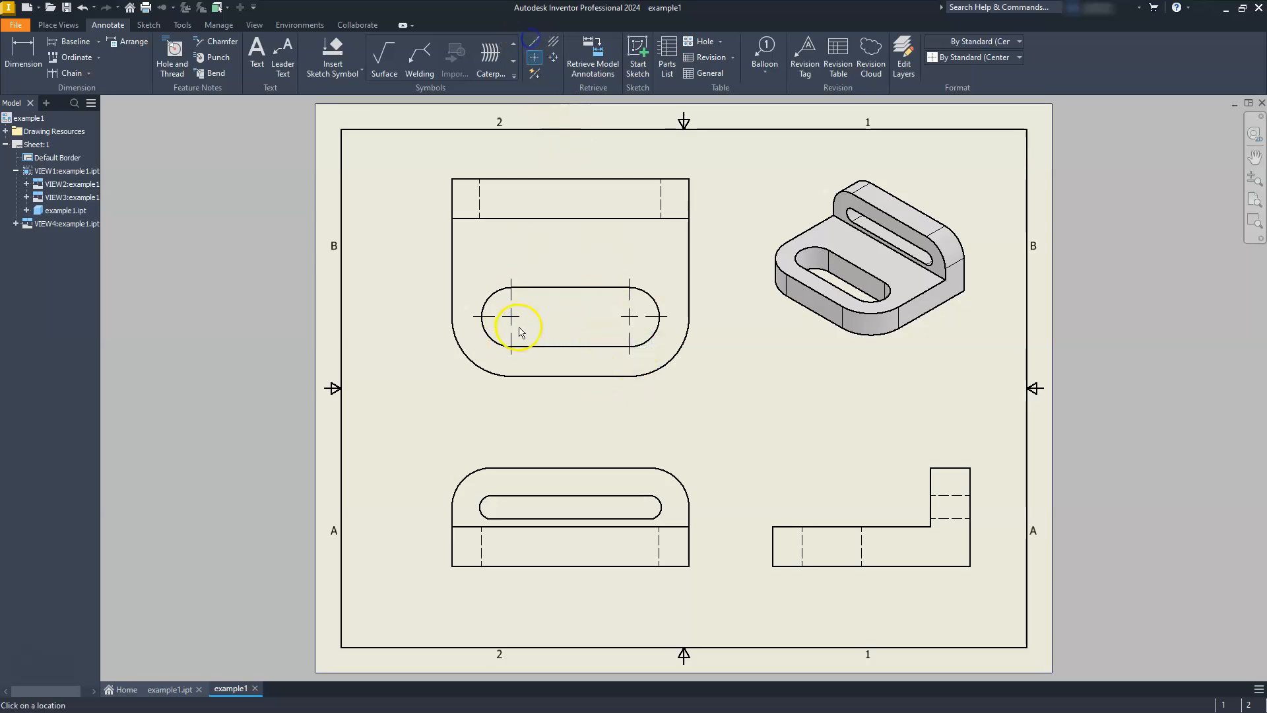
pyautogui.click(518, 316)
pyautogui.click(622, 315)
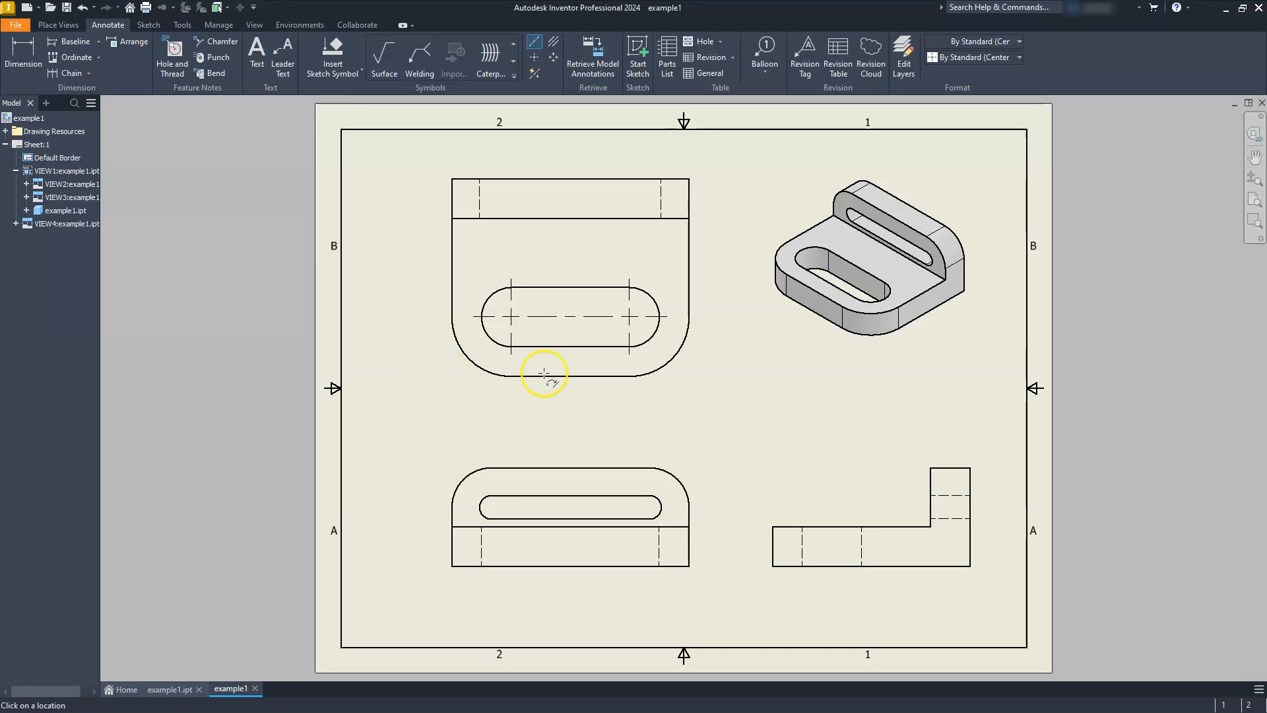
pyautogui.rightClick(569, 252)
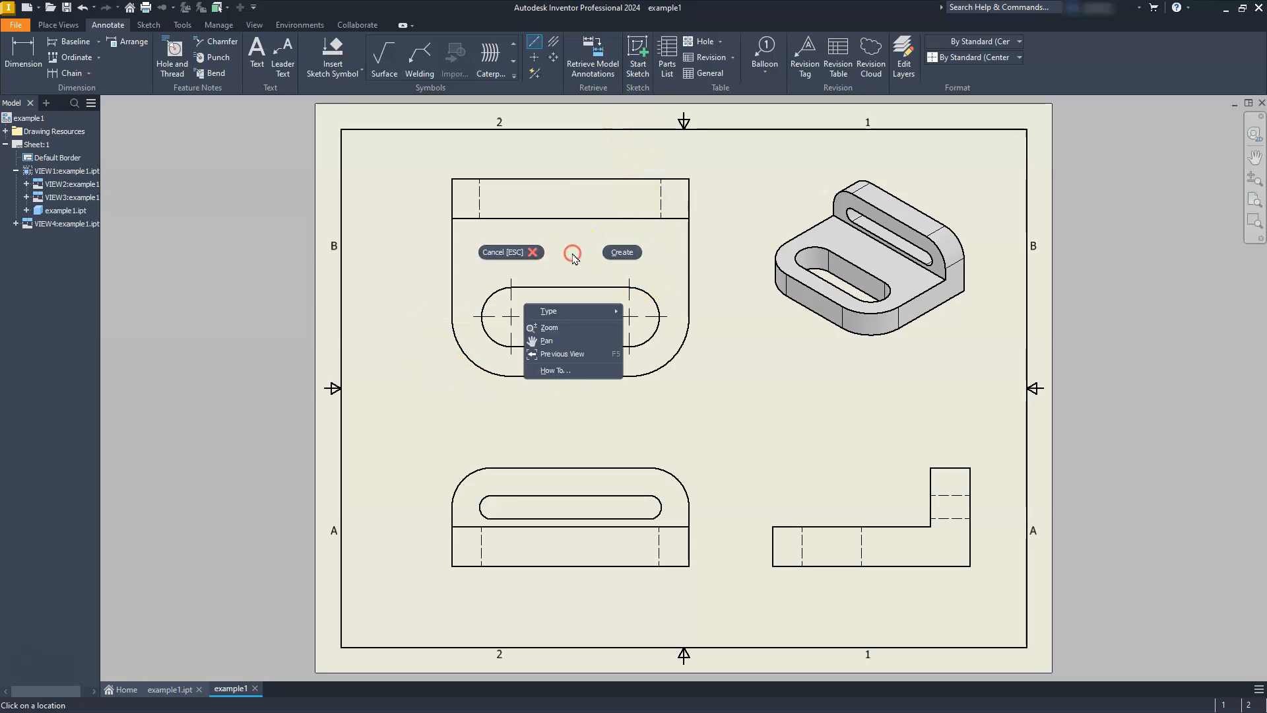
pyautogui.click(627, 252)
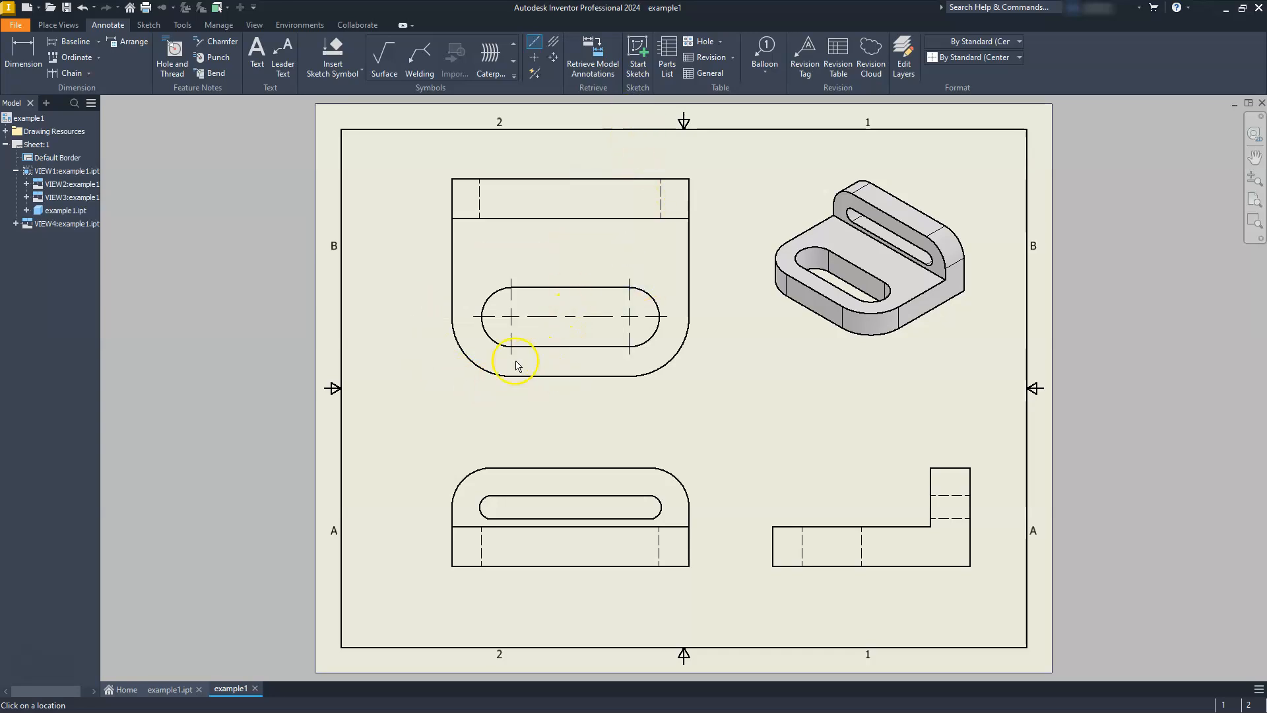
# Add center marks to both ends of the front view's slot and connect them with a horizontal centerline
pyautogui.click(534, 55)
pyautogui.click(534, 57)
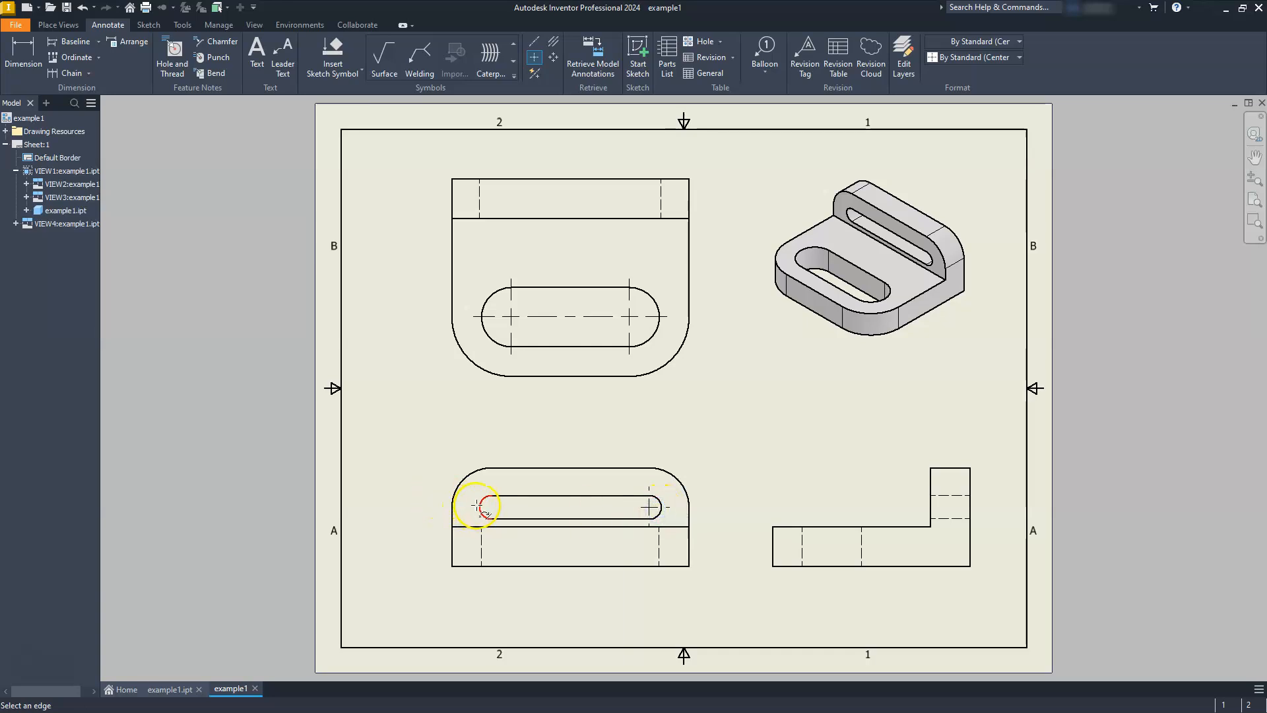
pyautogui.click(535, 41)
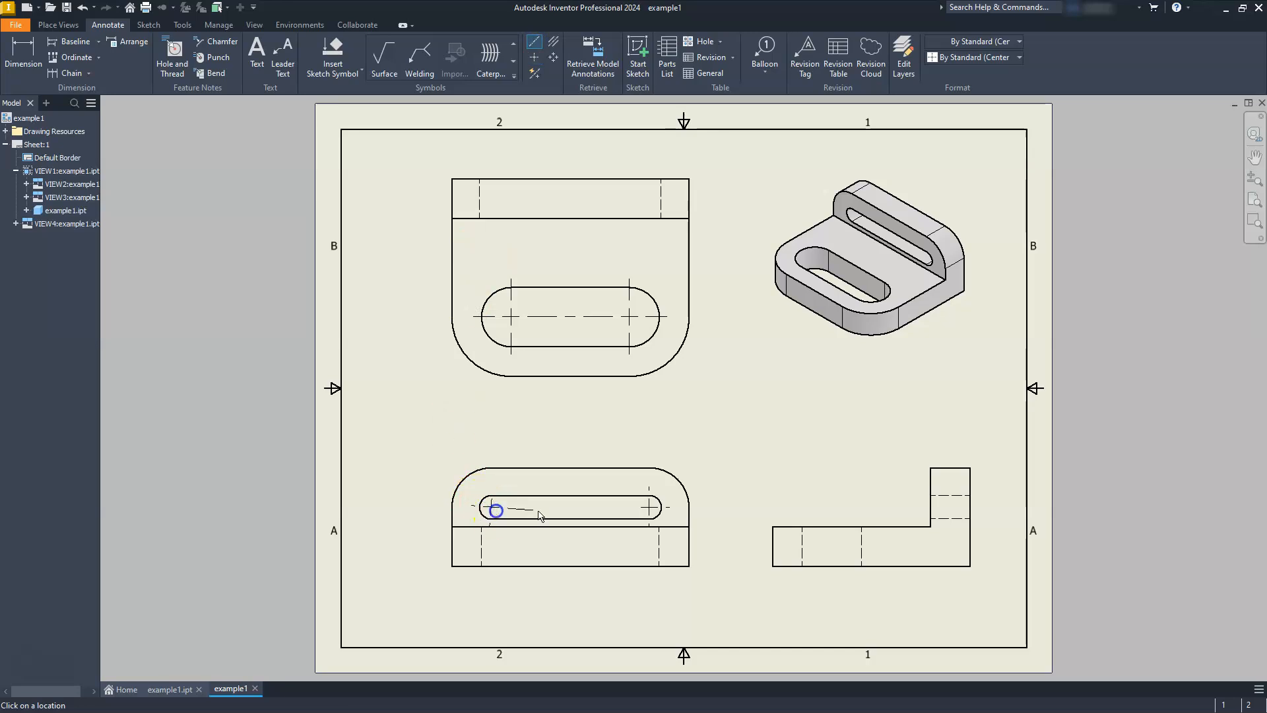
pyautogui.click(645, 507)
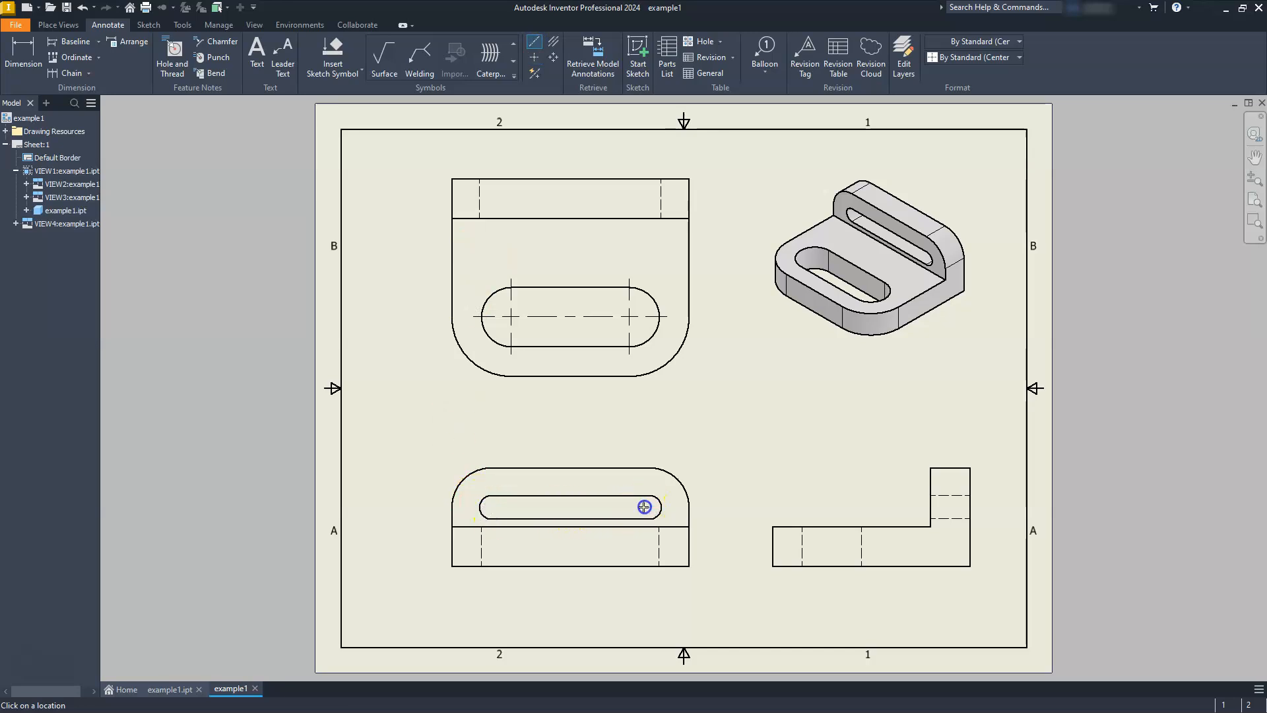
pyautogui.rightClick(599, 390)
pyautogui.click(640, 394)
# Dimension the top view's overall depth from its upper edge to its lower edge, placing it left of the view
pyautogui.click(18, 57)
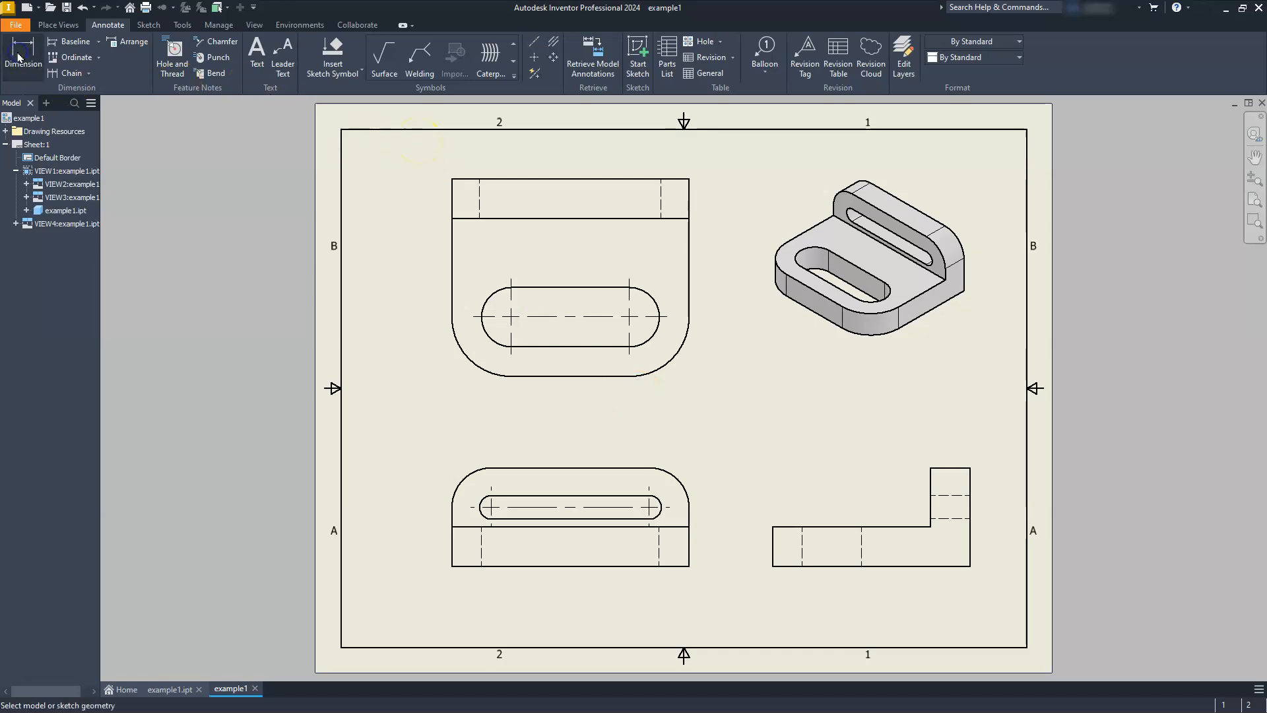
pyautogui.click(452, 181)
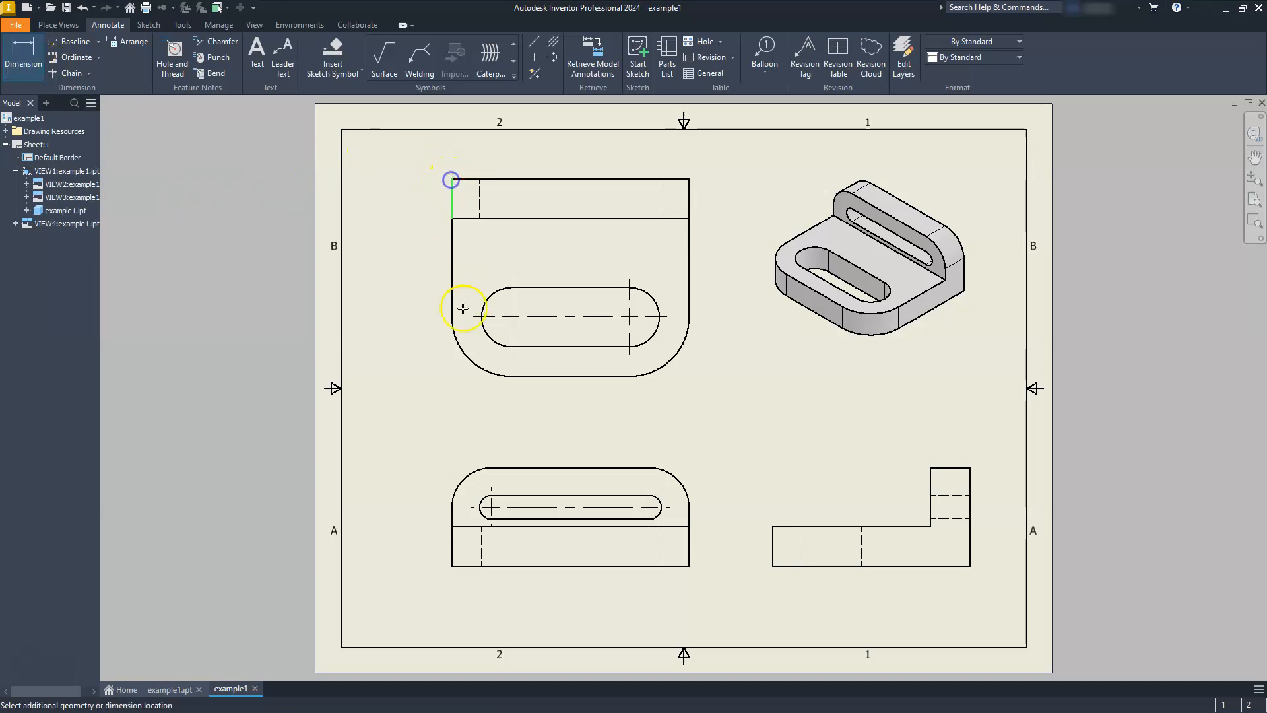
pyautogui.click(527, 379)
pyautogui.click(365, 286)
pyautogui.click(372, 244)
# Dimension the height of the top view's slot centerline from the lower edge, placing it between the view and the overall depth dimension
pyautogui.click(528, 377)
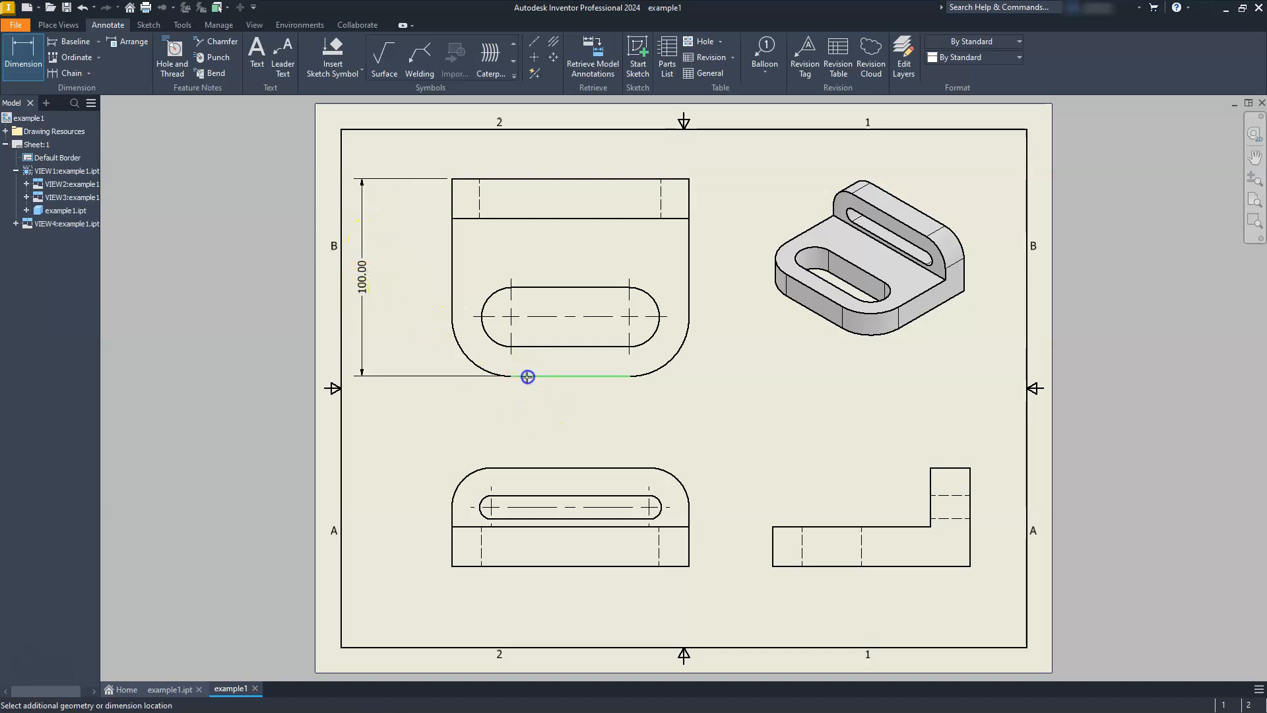
pyautogui.click(472, 317)
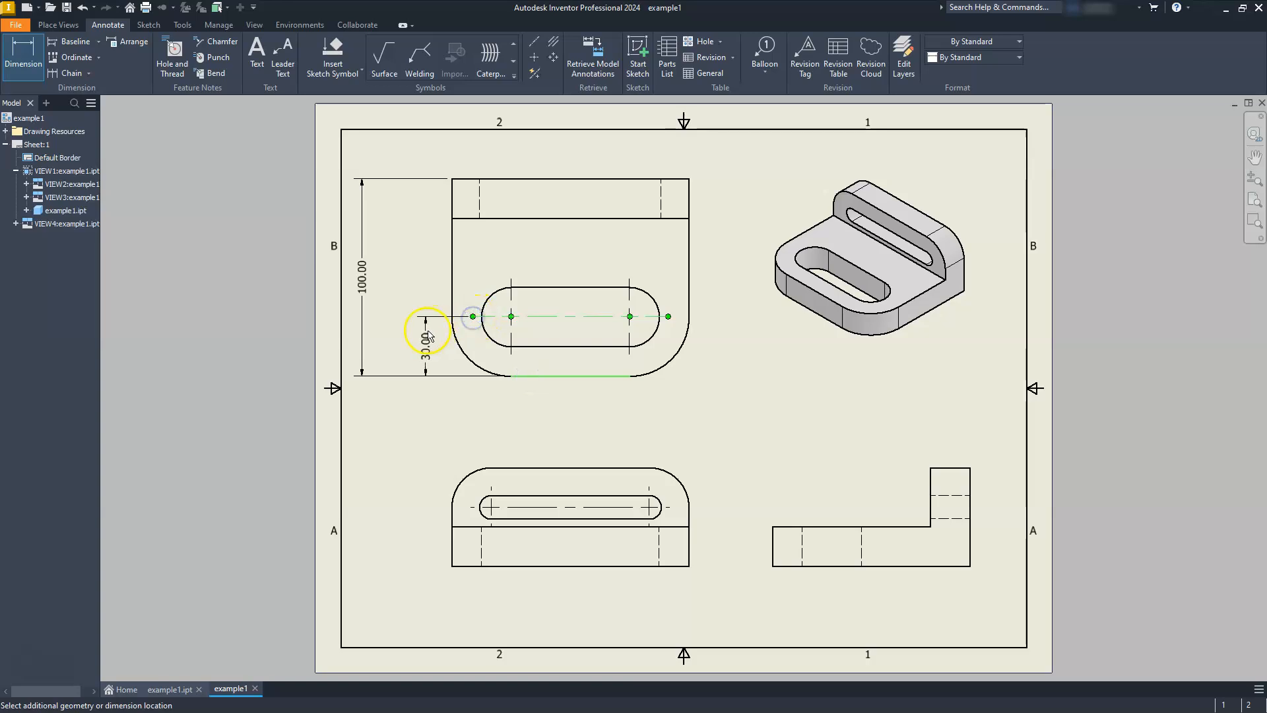
pyautogui.click(400, 334)
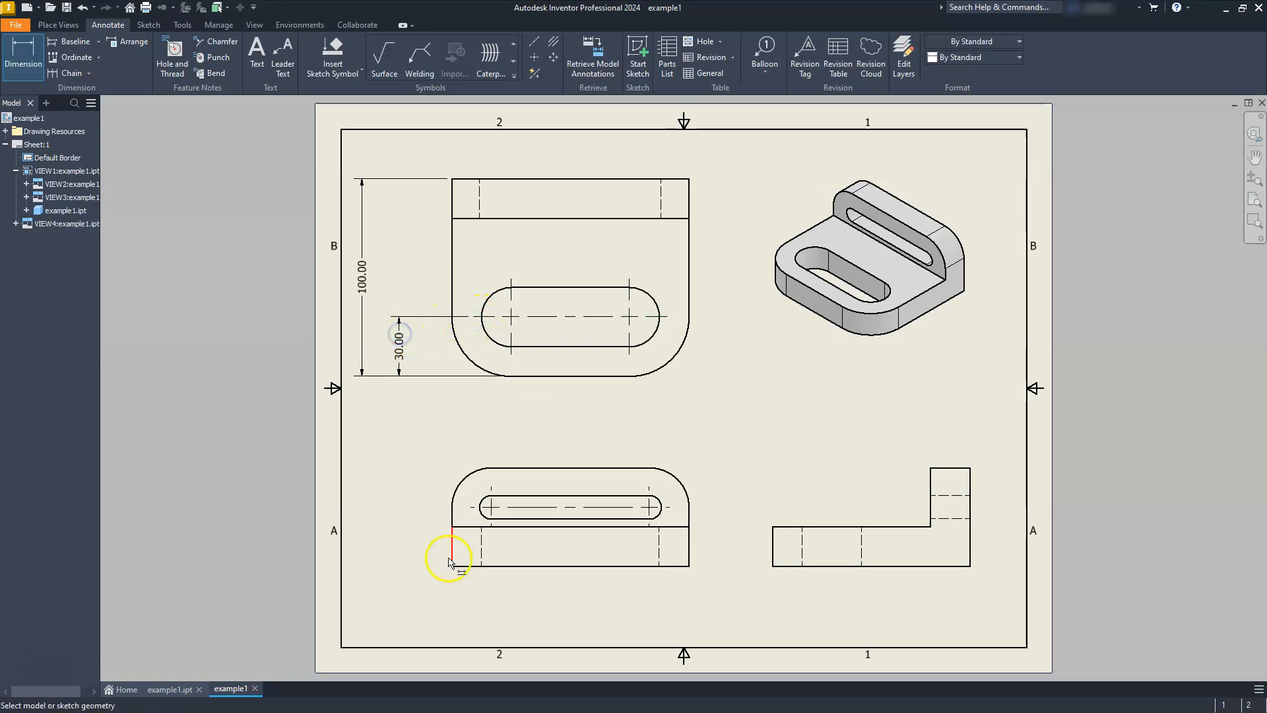
# Below the top view, dimension the slot's left center from the view's left edge and the spacing between both slot centers
pyautogui.click(453, 293)
pyautogui.click(511, 351)
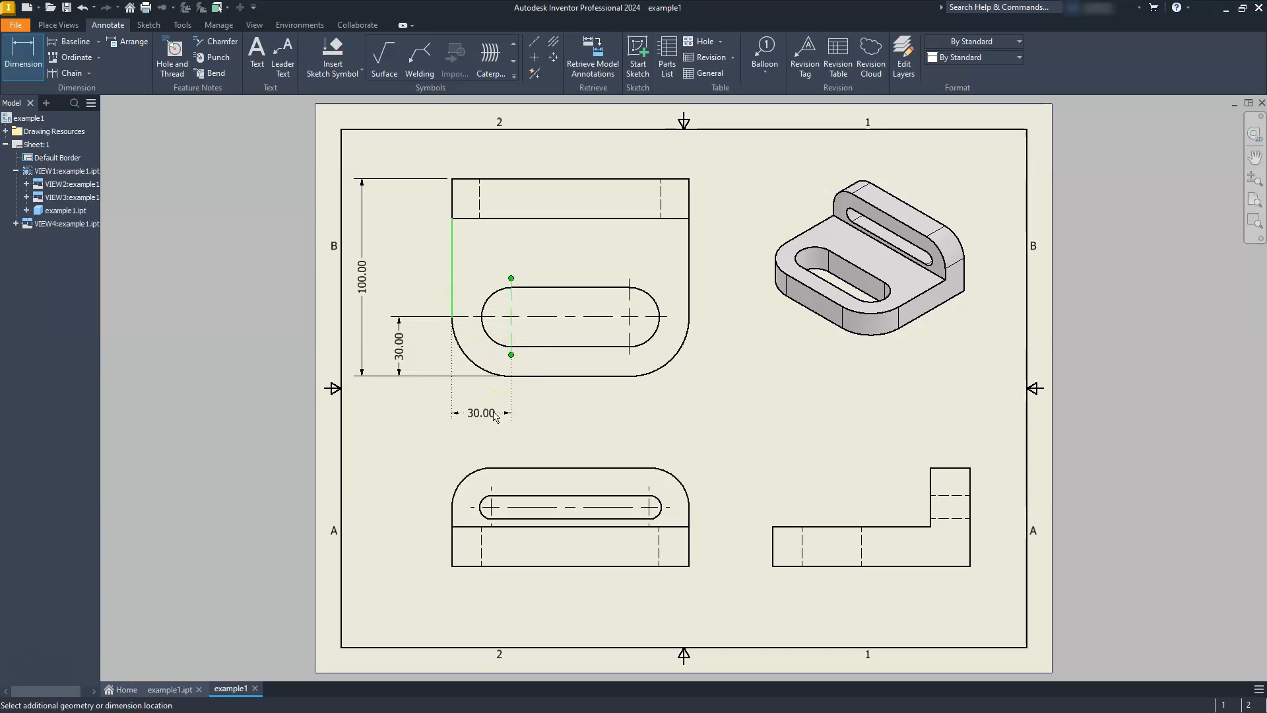
pyautogui.click(499, 412)
pyautogui.click(511, 355)
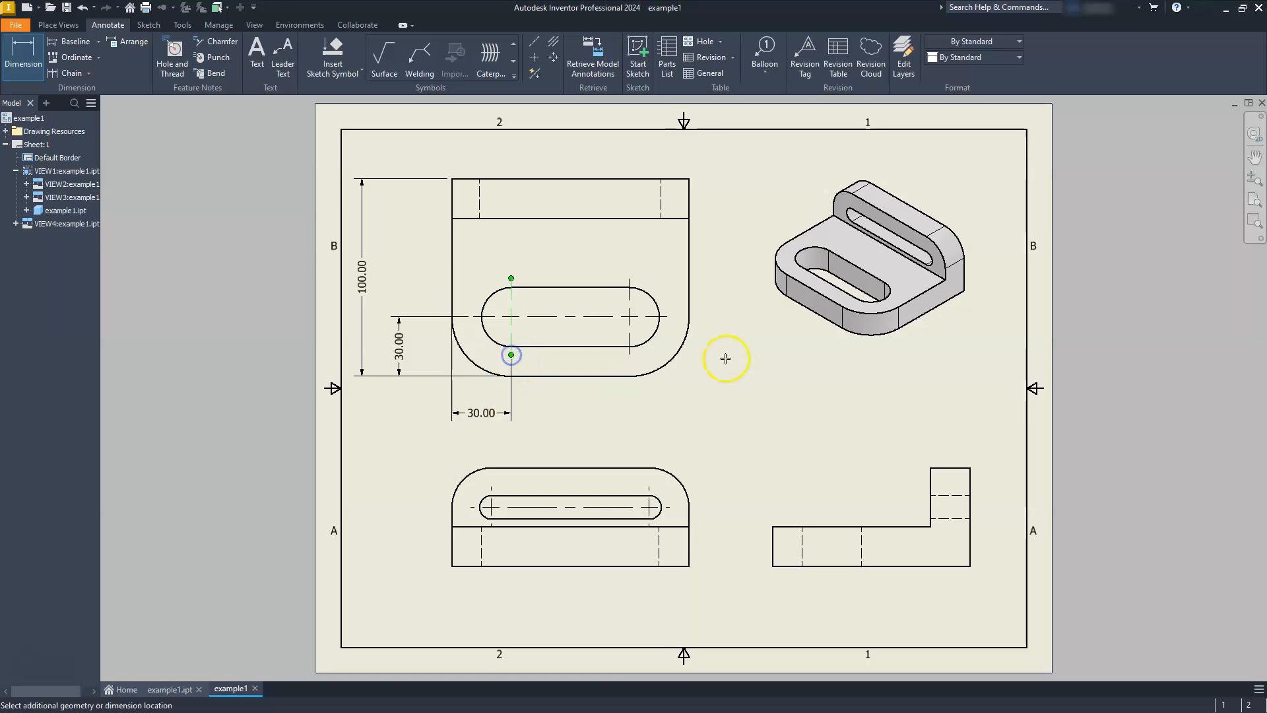
pyautogui.click(630, 355)
pyautogui.click(567, 414)
# Dimension the top view's overall width between its vertical side edges, placing it below the slot spacing dimension
pyautogui.click(452, 291)
pyautogui.click(690, 305)
pyautogui.click(647, 434)
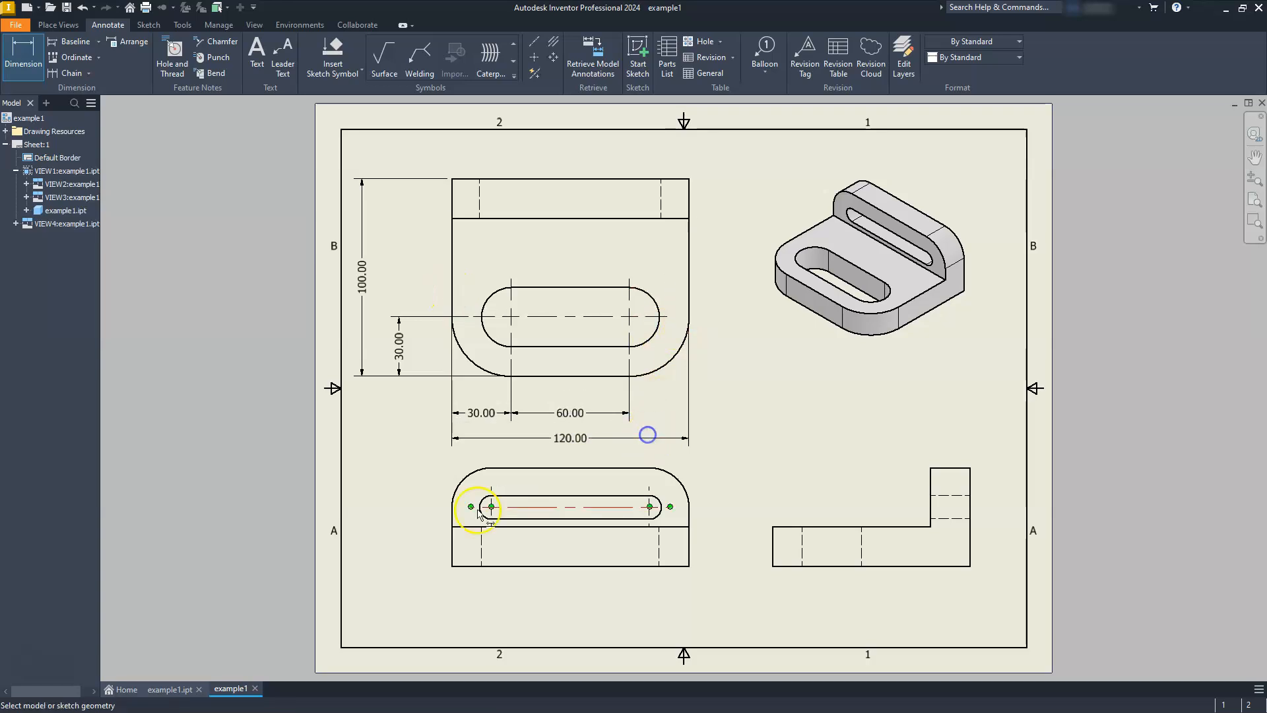
# Left of the front view, dimension its overall height and the height of its slot centerline from the bottom edge
pyautogui.click(454, 568)
pyautogui.click(502, 468)
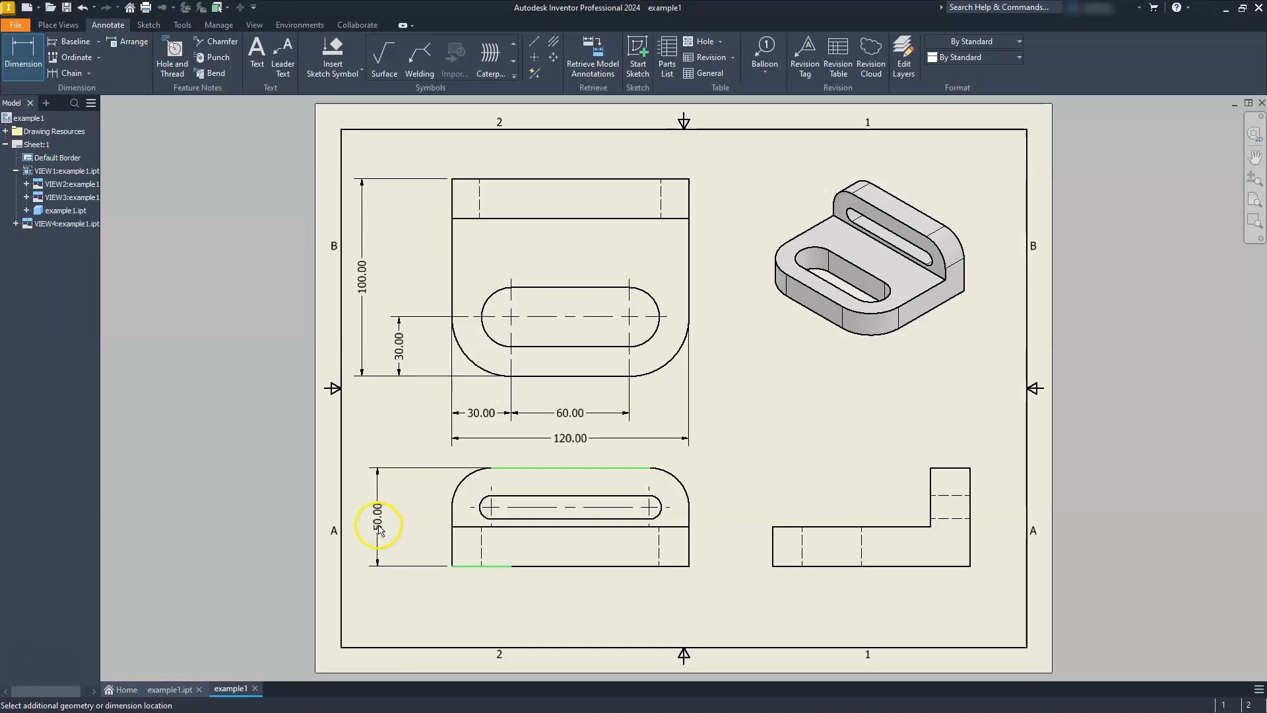
pyautogui.click(361, 528)
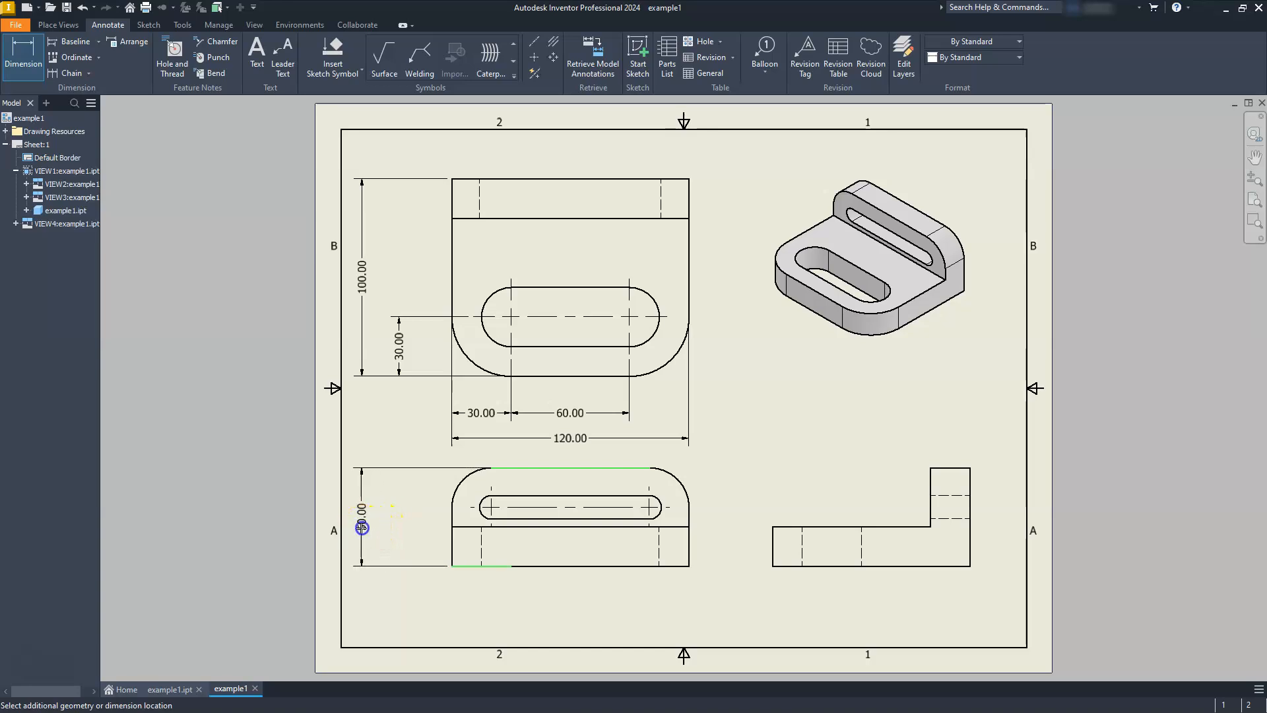
pyautogui.click(465, 567)
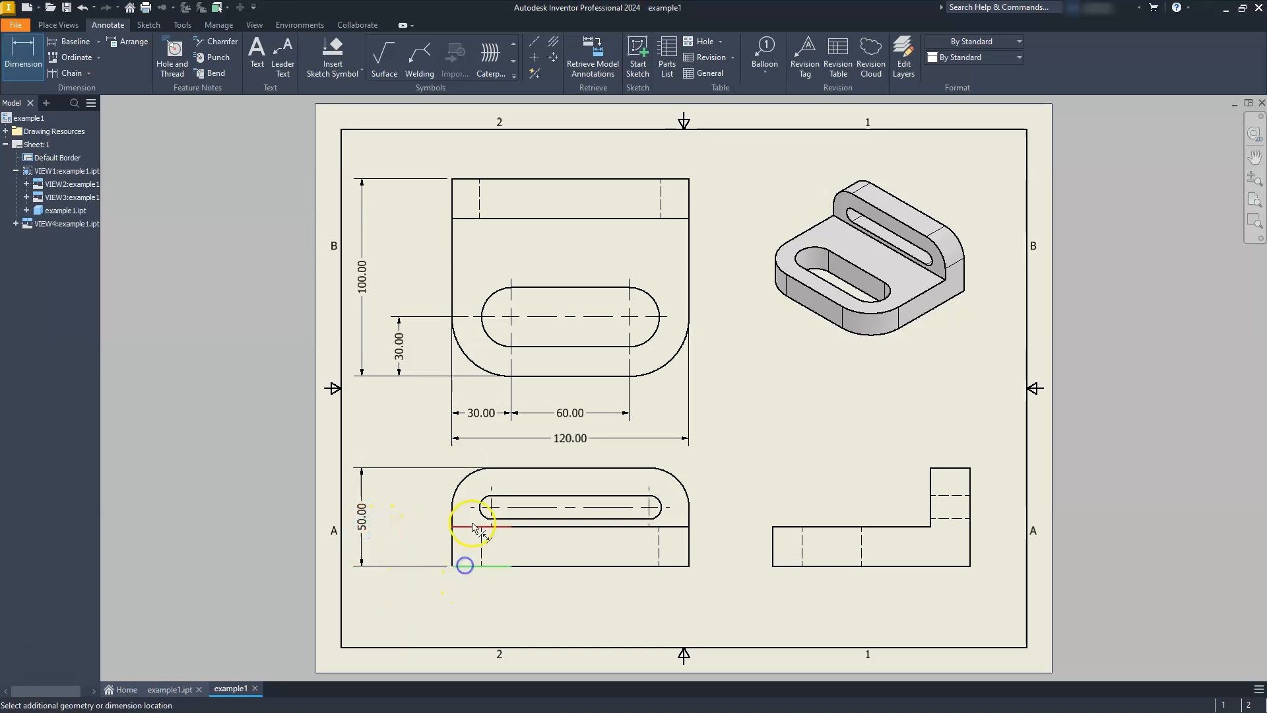
pyautogui.click(471, 507)
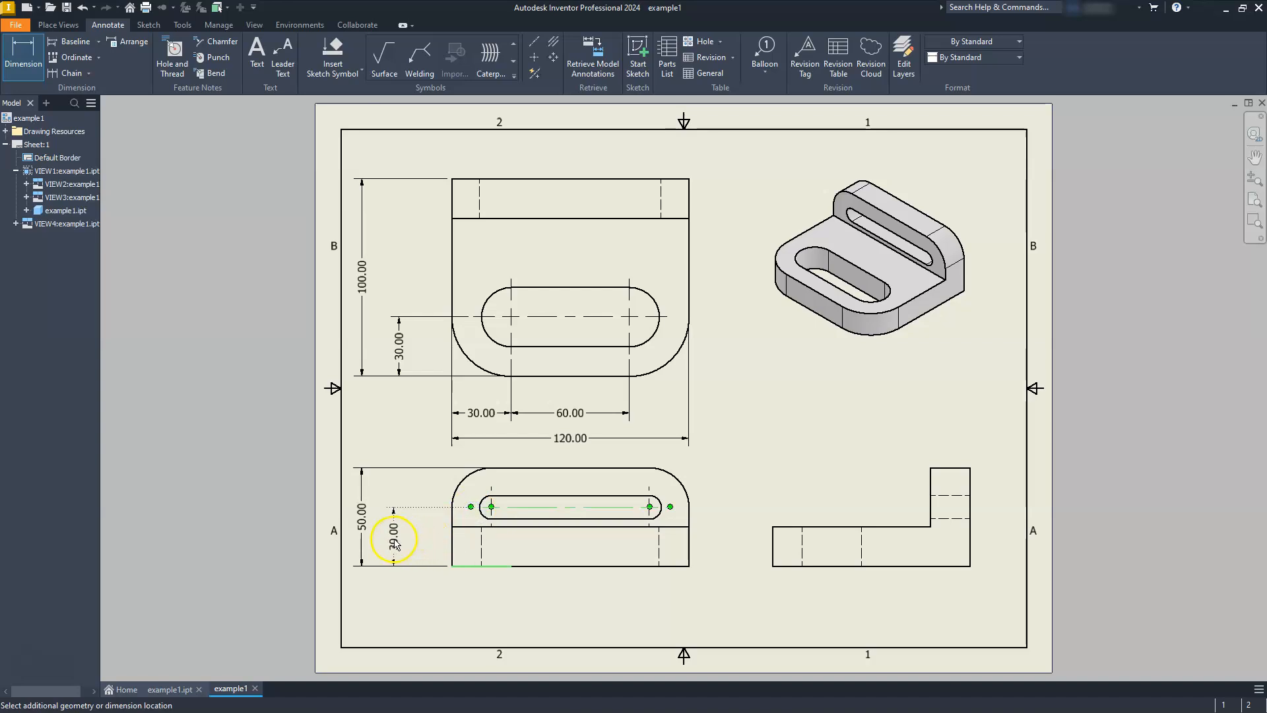
pyautogui.click(398, 541)
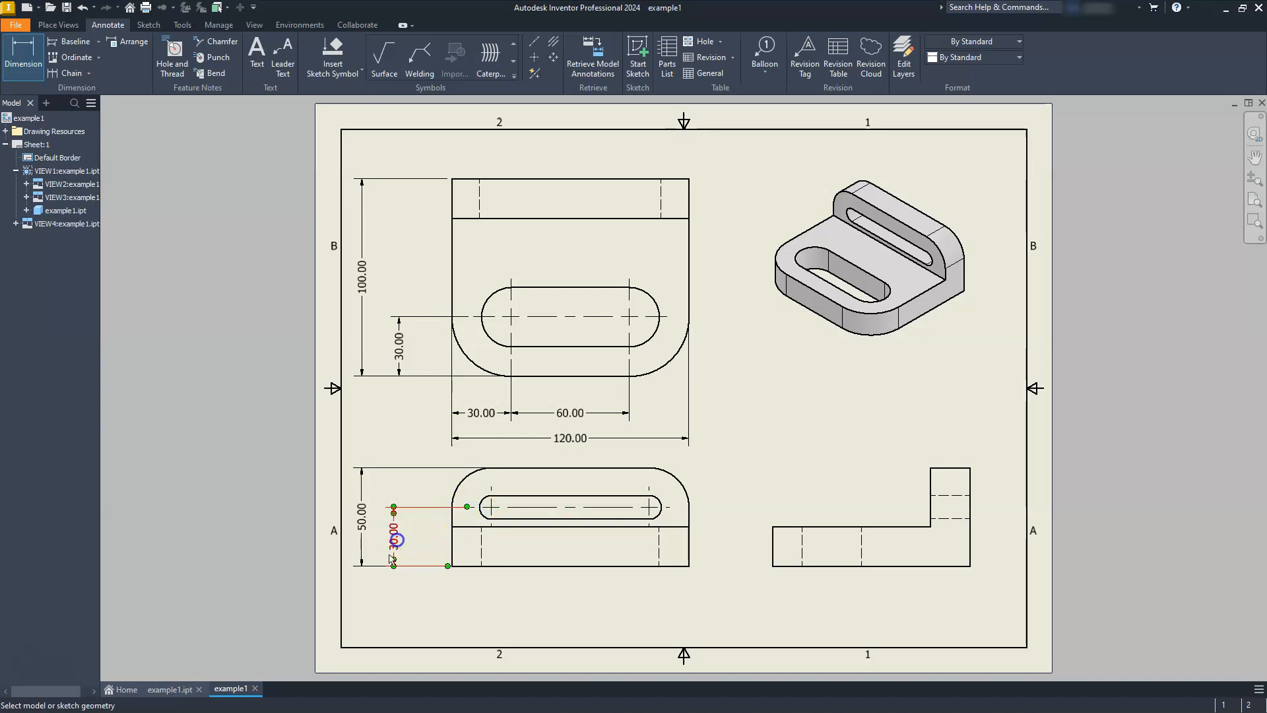
# Dimension the base thickness in the front view, placing it between the view and the slot centerline height dimension
pyautogui.click(504, 569)
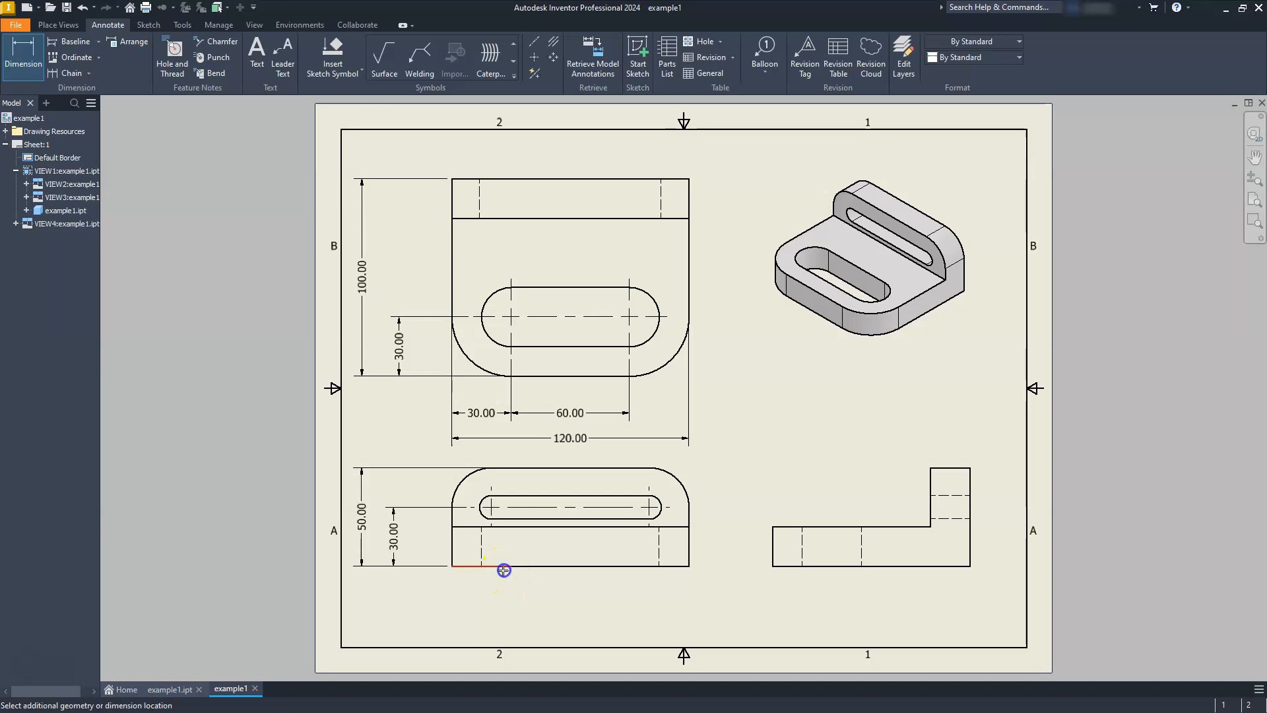
pyautogui.click(461, 526)
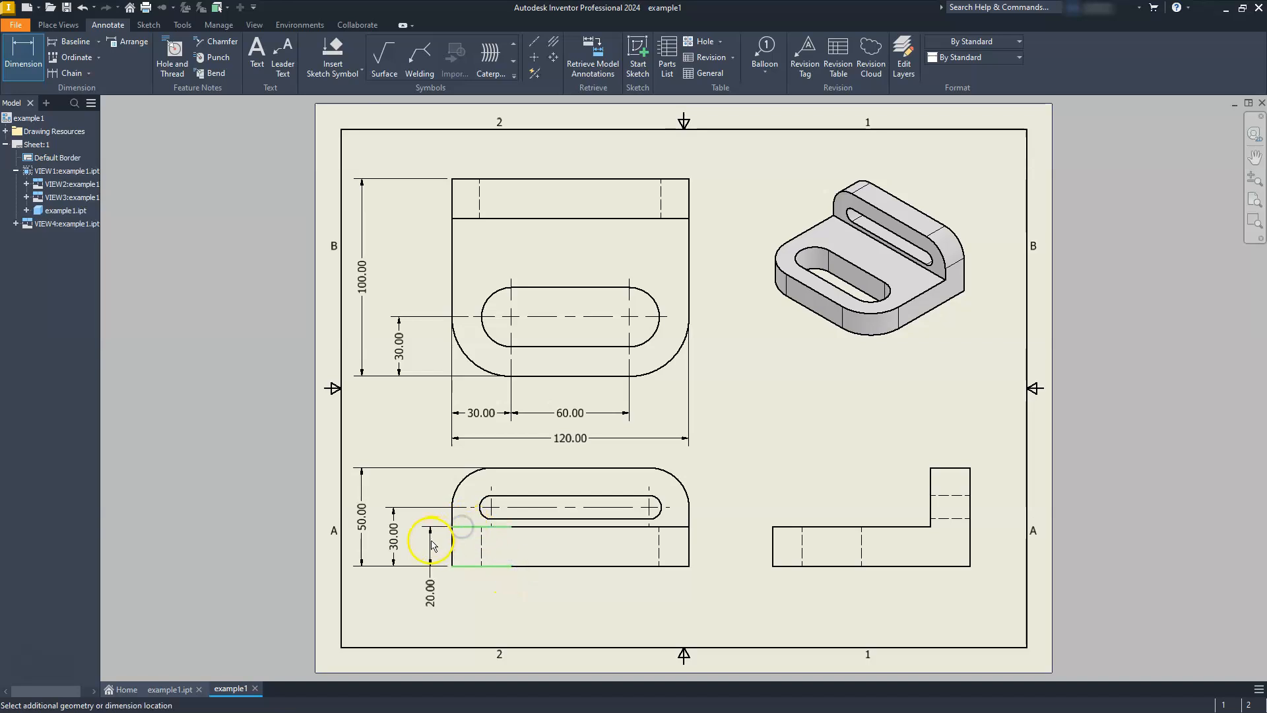
pyautogui.click(428, 541)
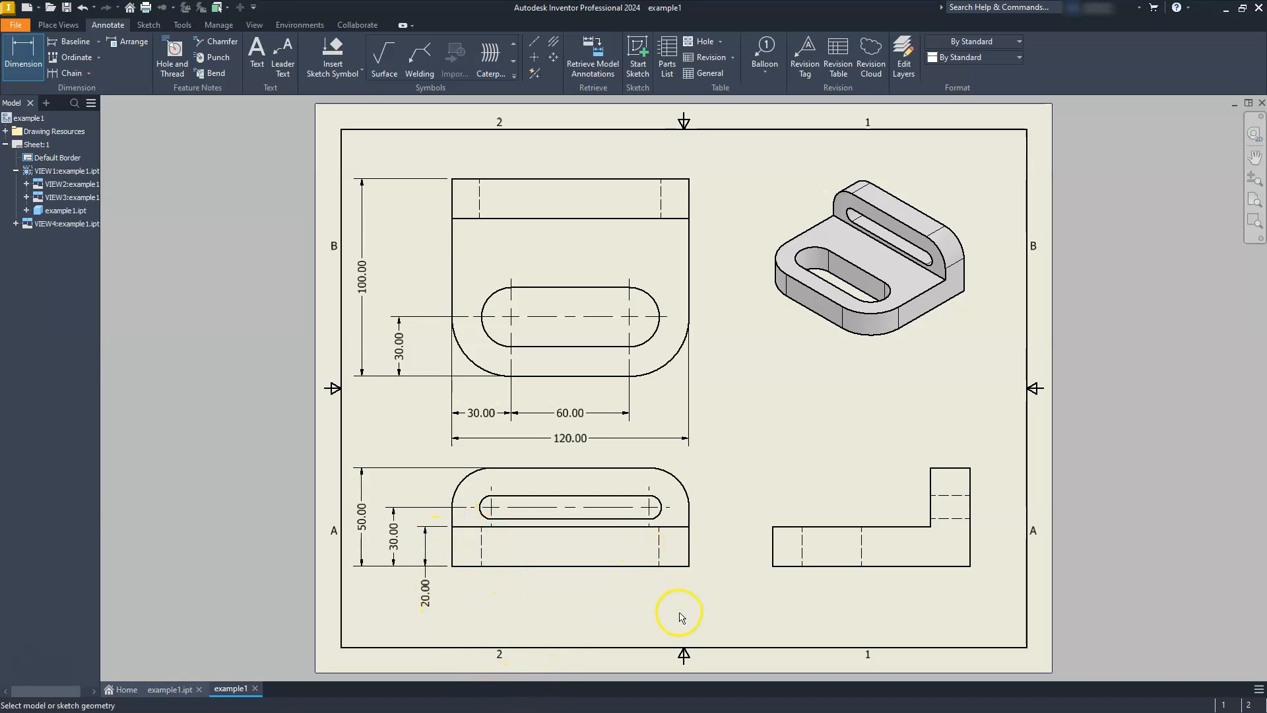
pyautogui.click(454, 563)
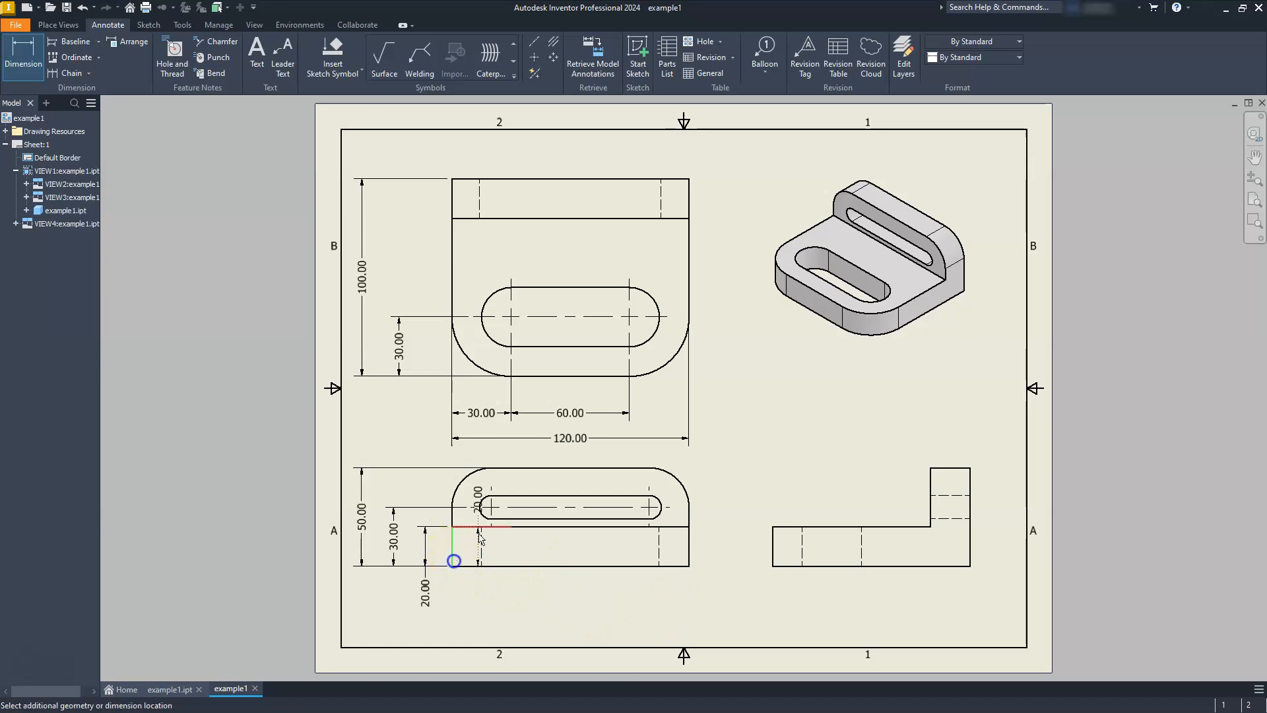
pyautogui.click(491, 524)
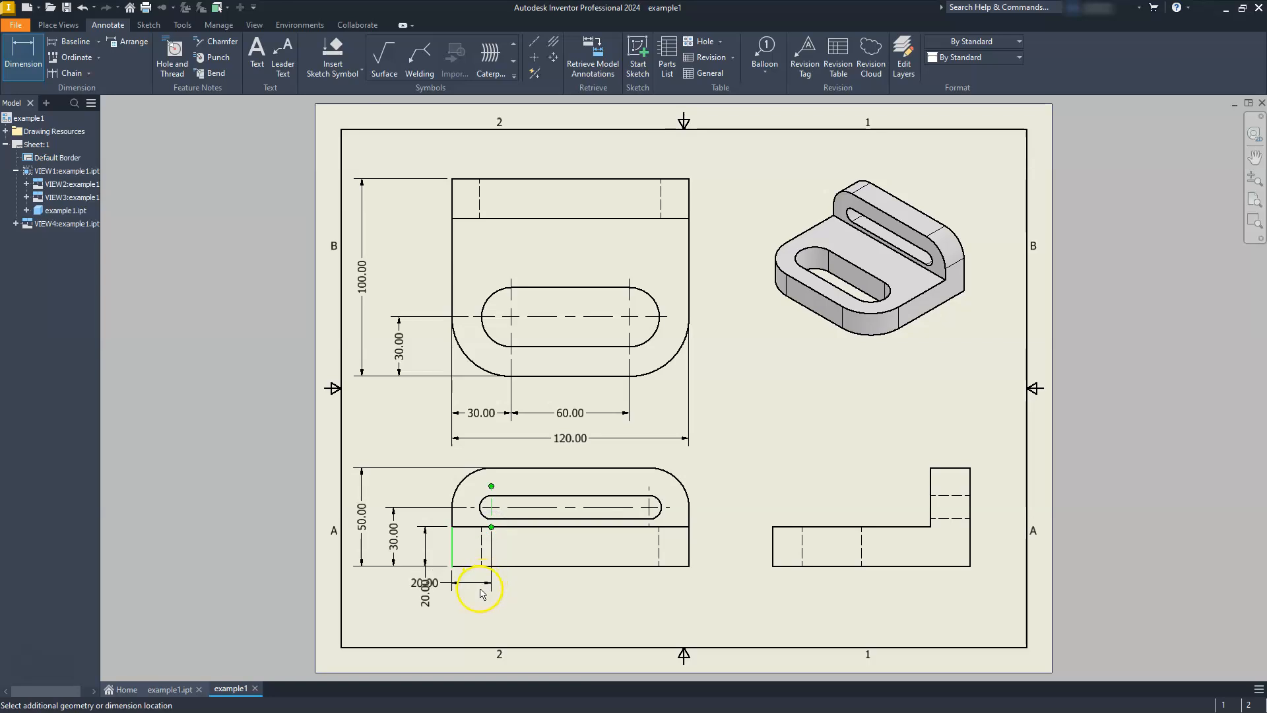
pyautogui.click(485, 583)
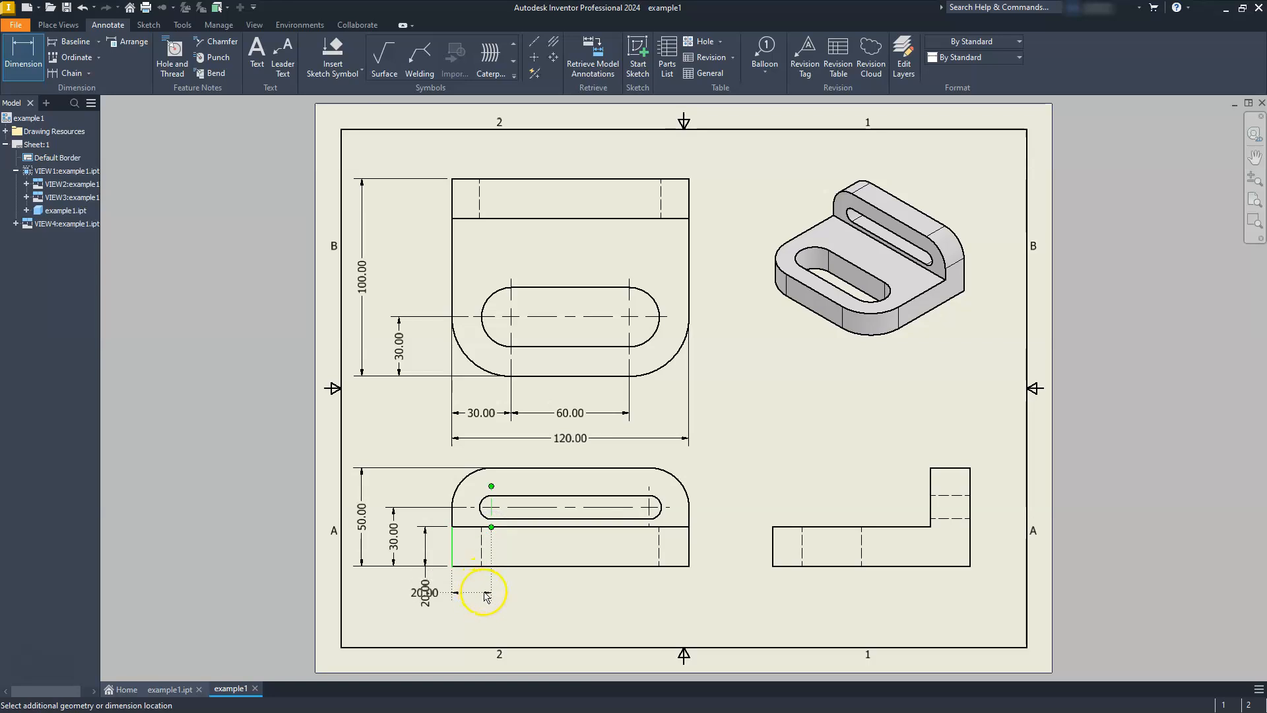
pyautogui.click(486, 594)
pyautogui.press('Escape')
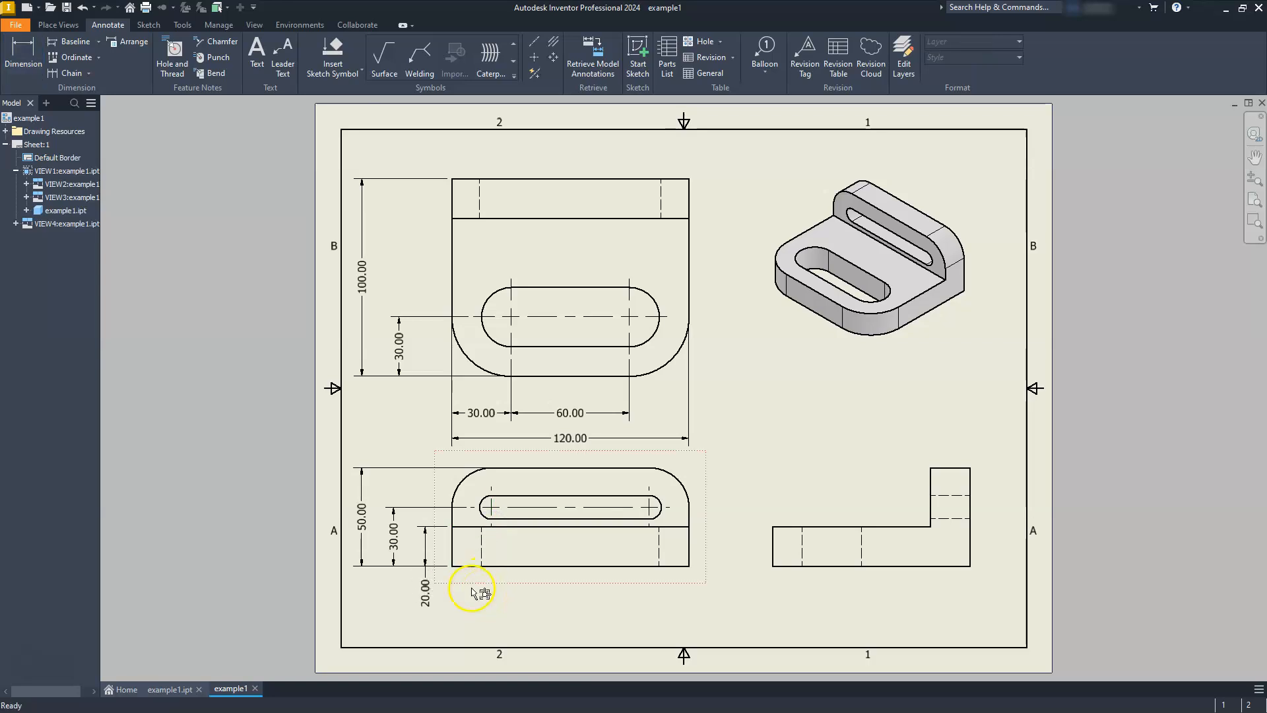
pyautogui.click(467, 105)
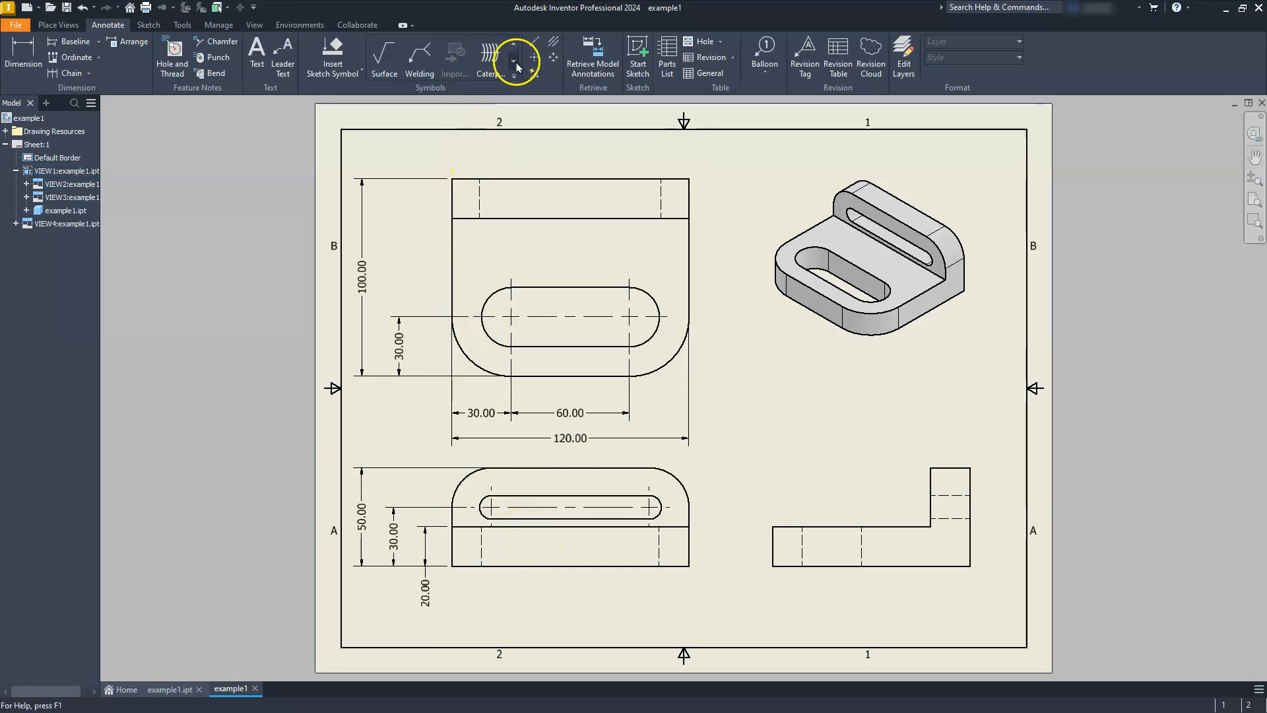
pyautogui.click(23, 51)
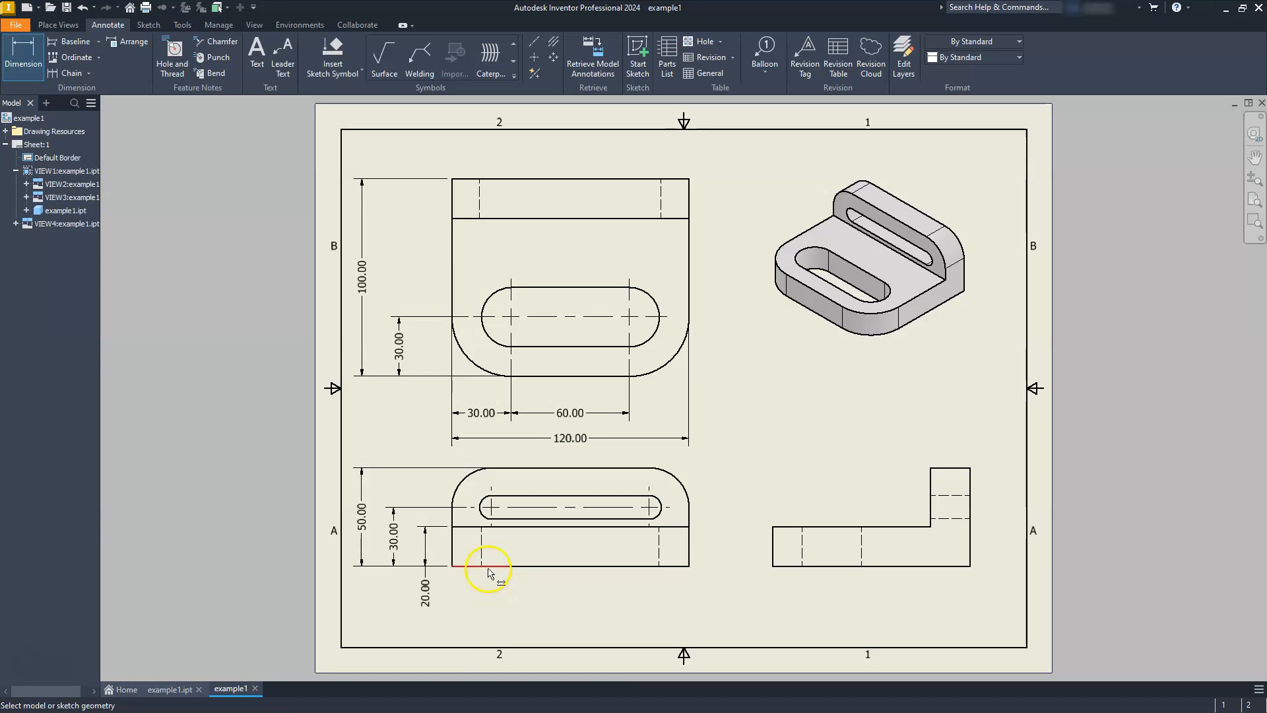
pyautogui.click(454, 566)
pyautogui.click(492, 525)
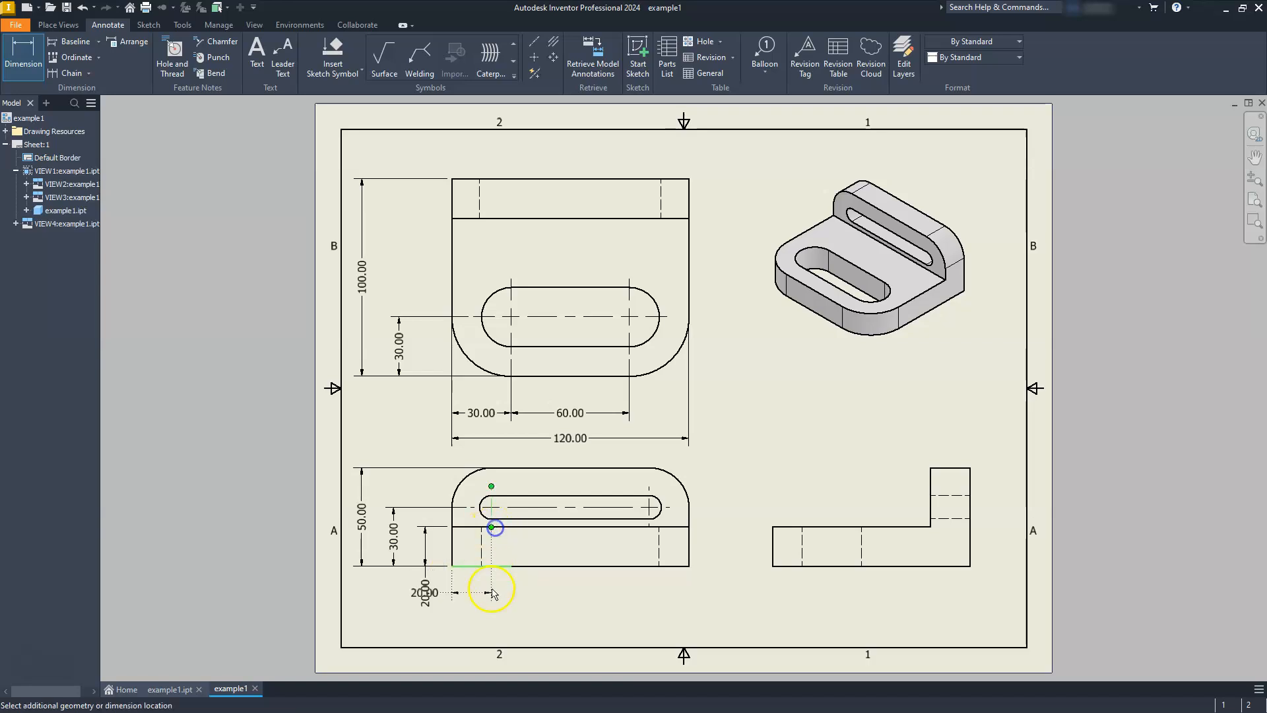
pyautogui.press('Escape')
pyautogui.press('Escape')
# Below the front view, dimension the slot's left center from the left edge and the spacing between both slot centers
pyautogui.click(23, 60)
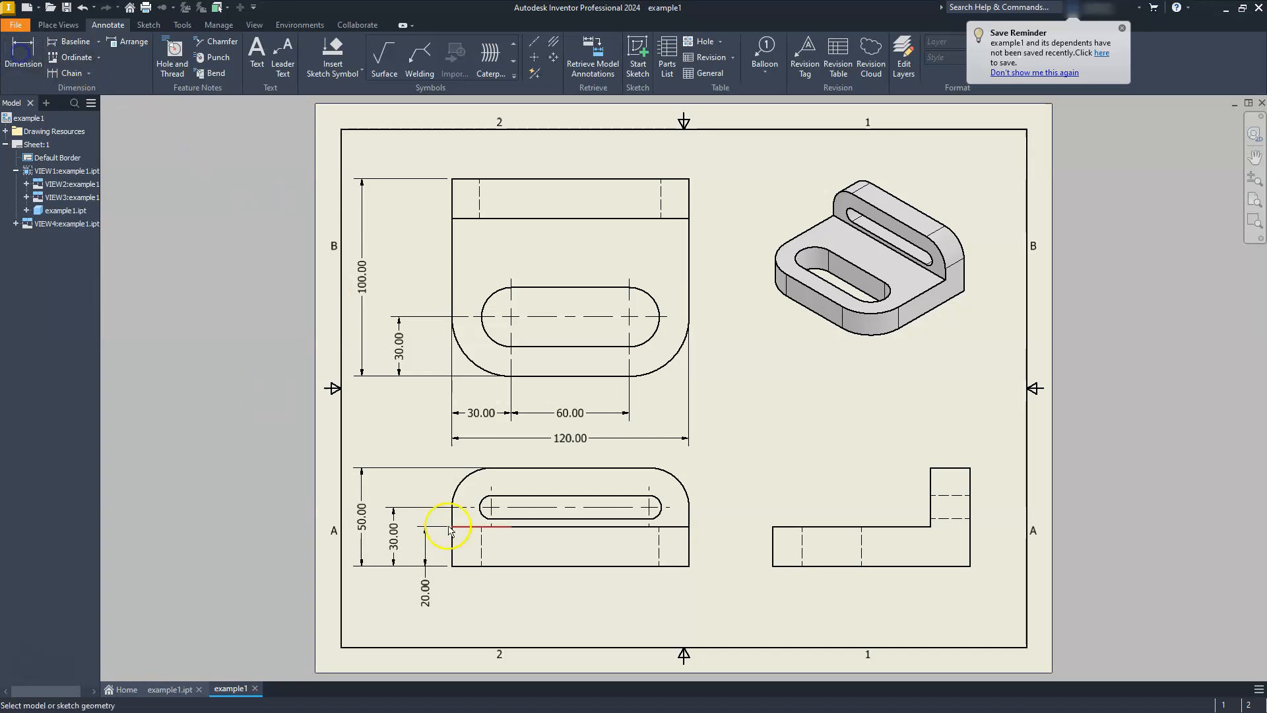
pyautogui.click(493, 530)
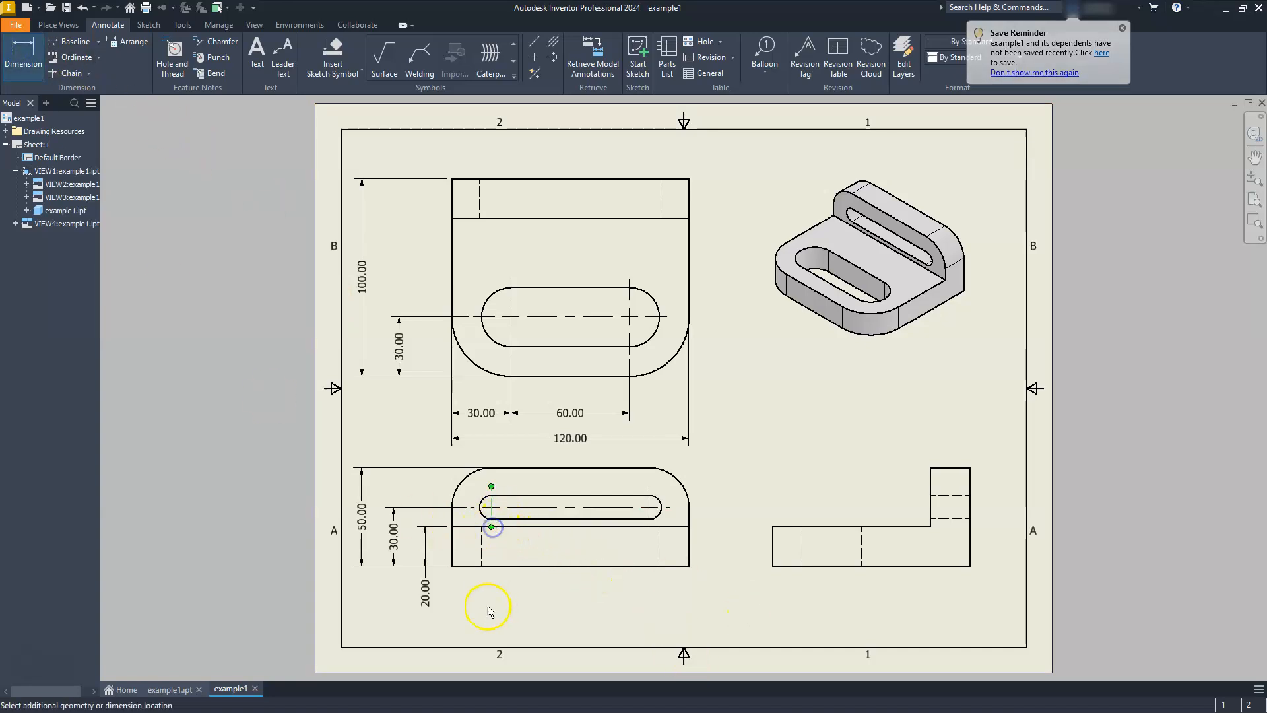
pyautogui.click(452, 566)
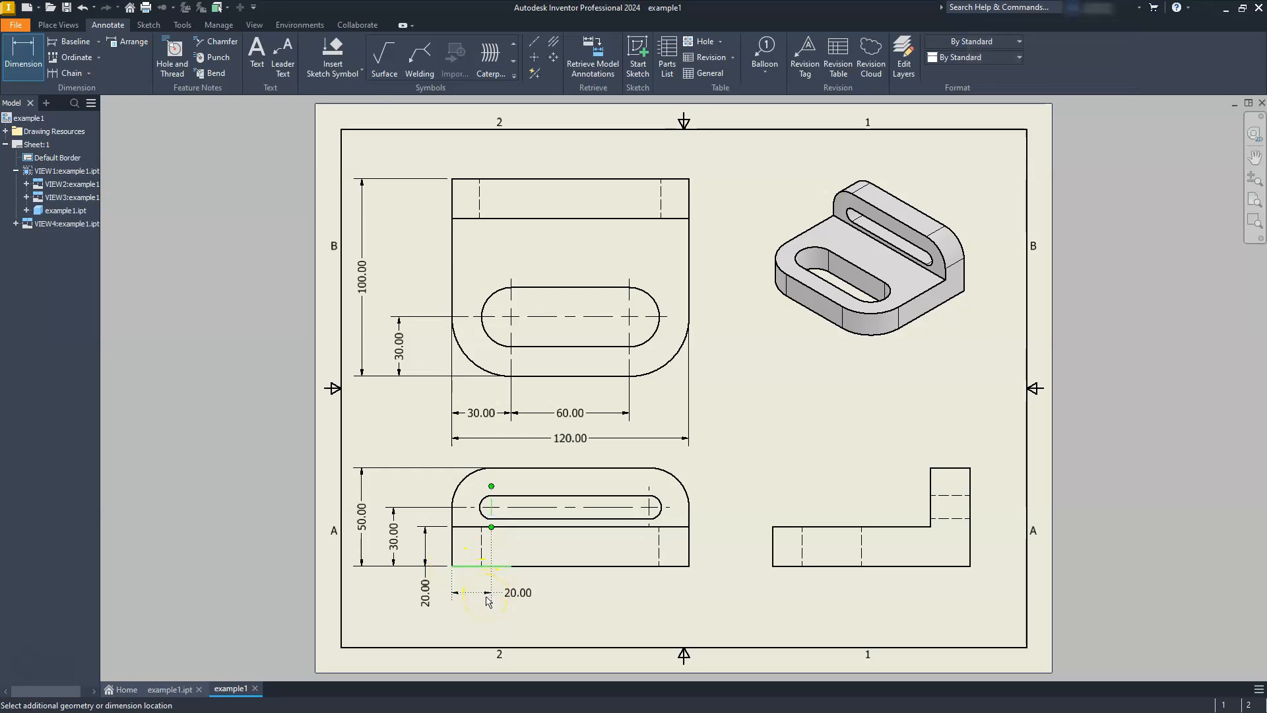
pyautogui.click(488, 599)
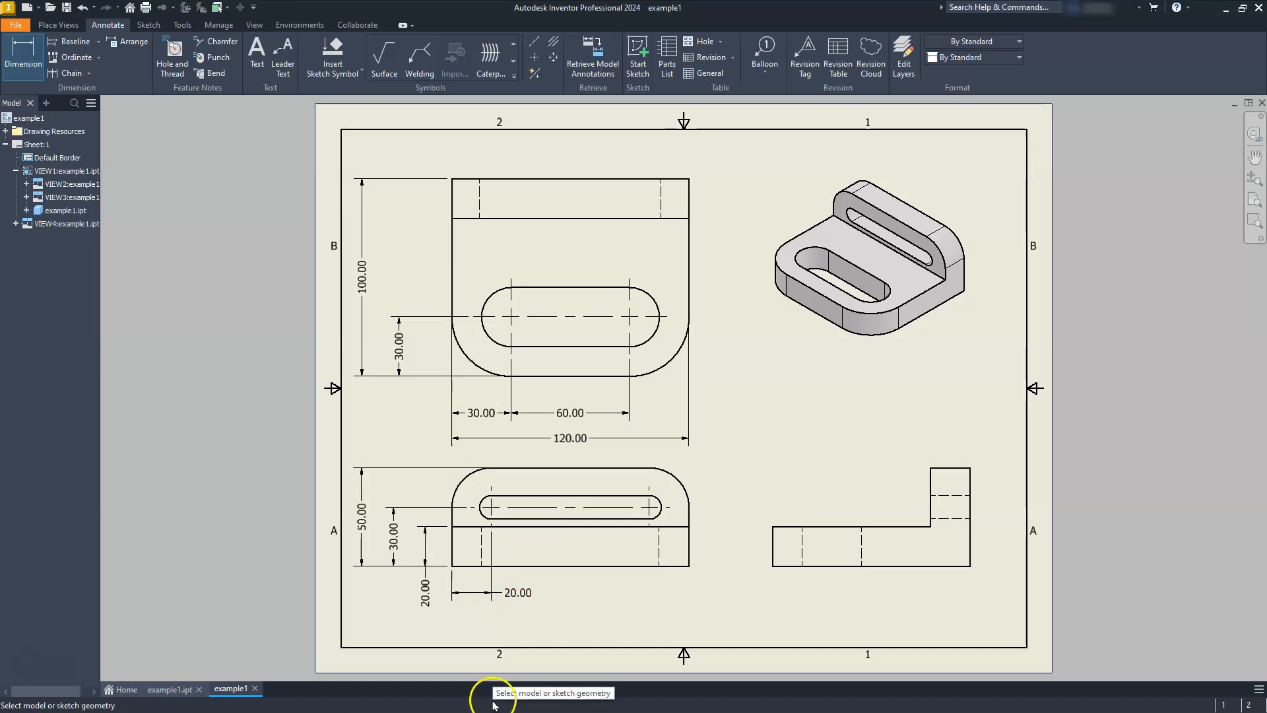
pyautogui.click(492, 527)
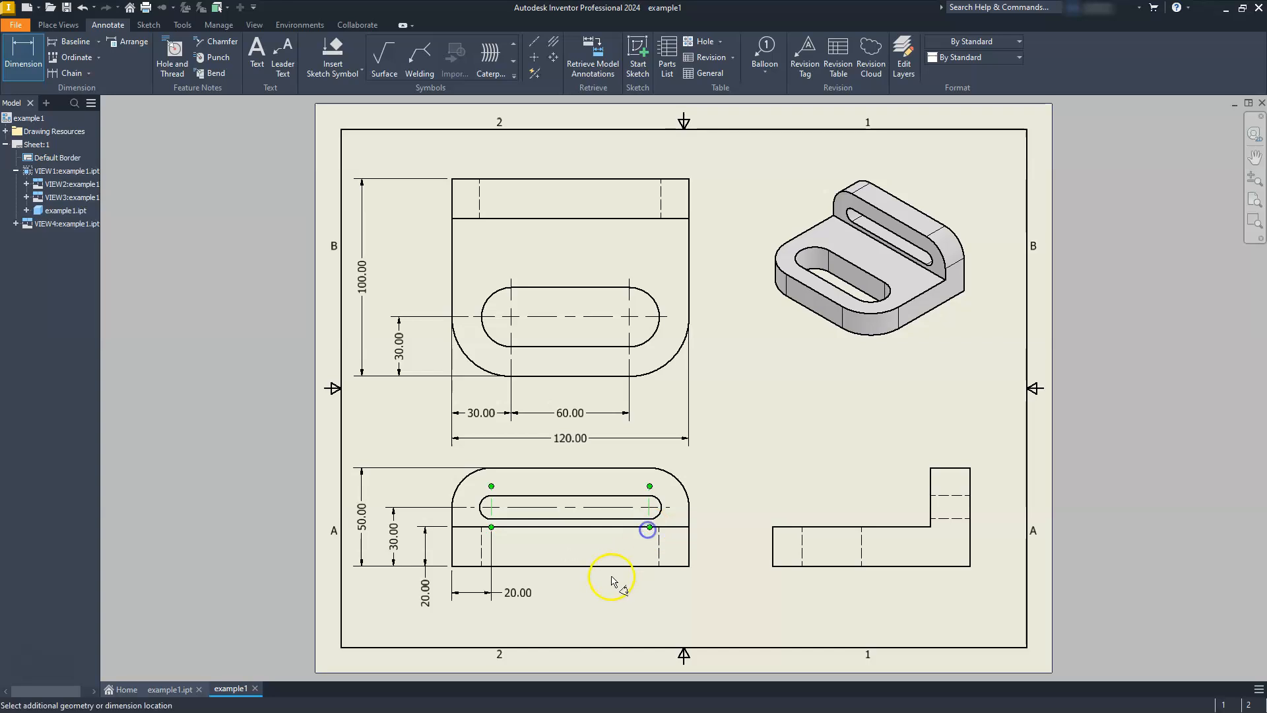
pyautogui.click(592, 597)
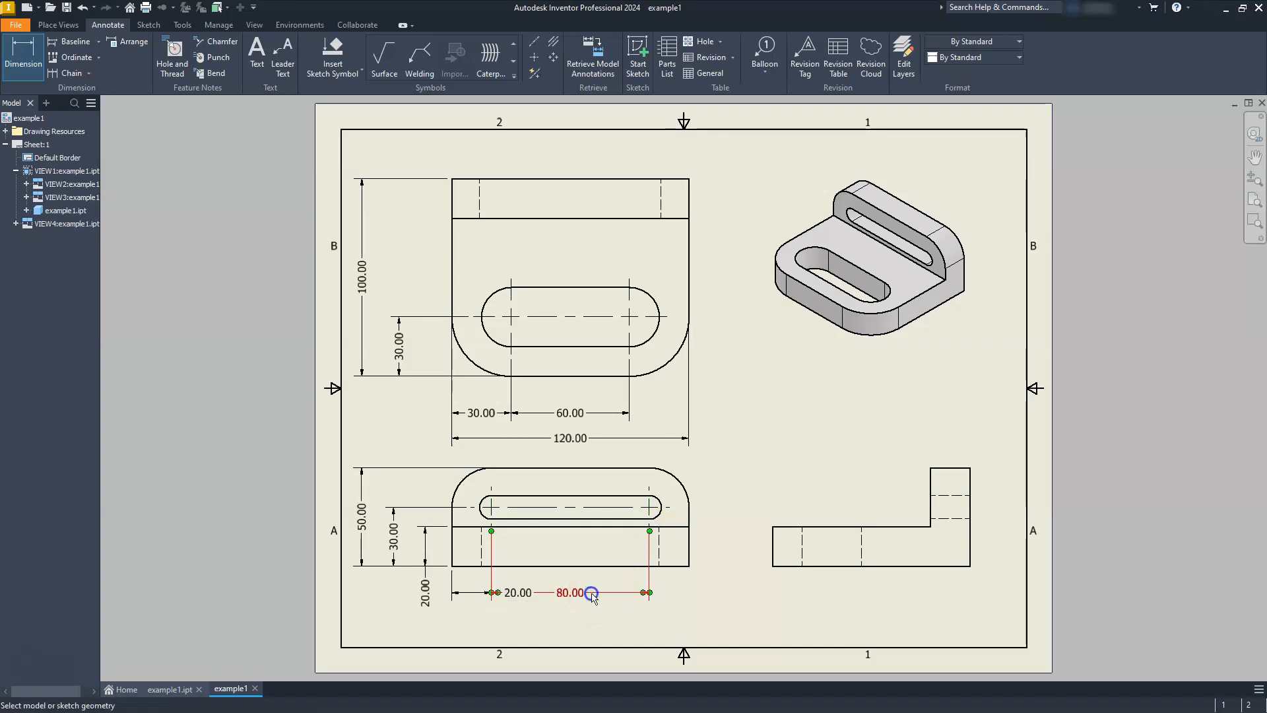
pyautogui.scroll(-5, 432, 604)
pyautogui.scroll(7, 431, 605)
pyautogui.scroll(6, 433, 609)
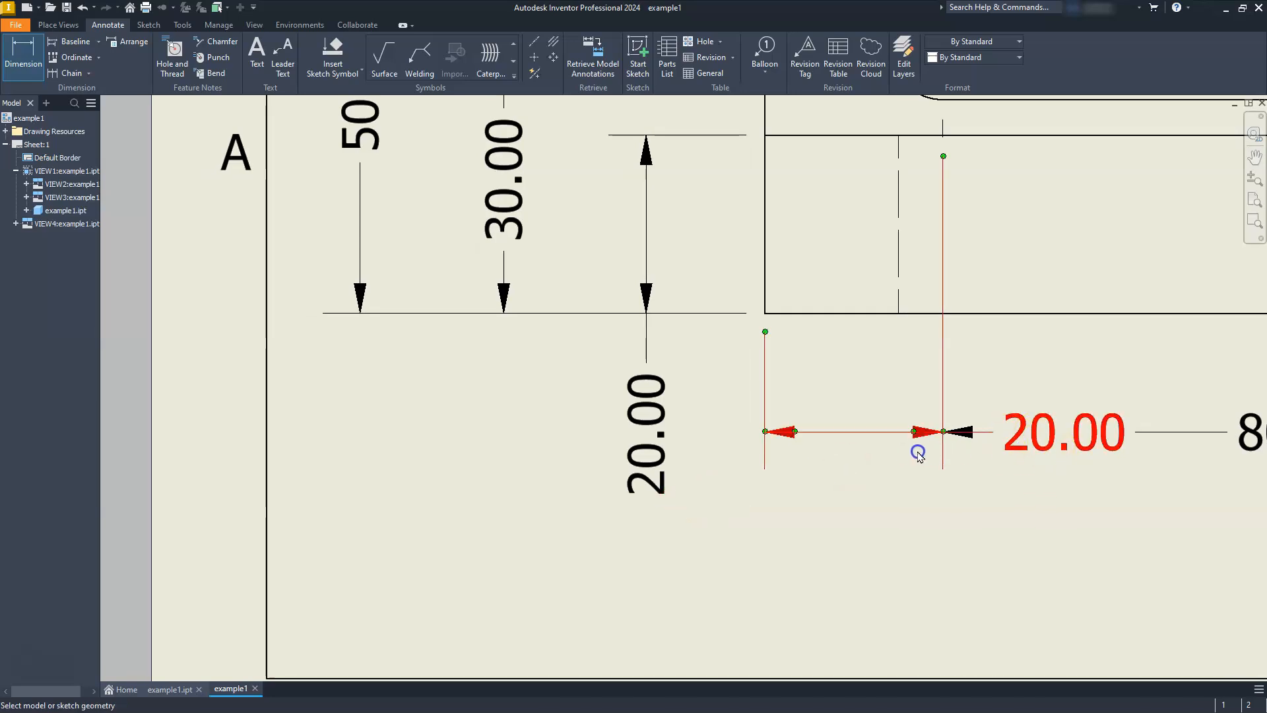
pyautogui.doubleClick(1093, 434)
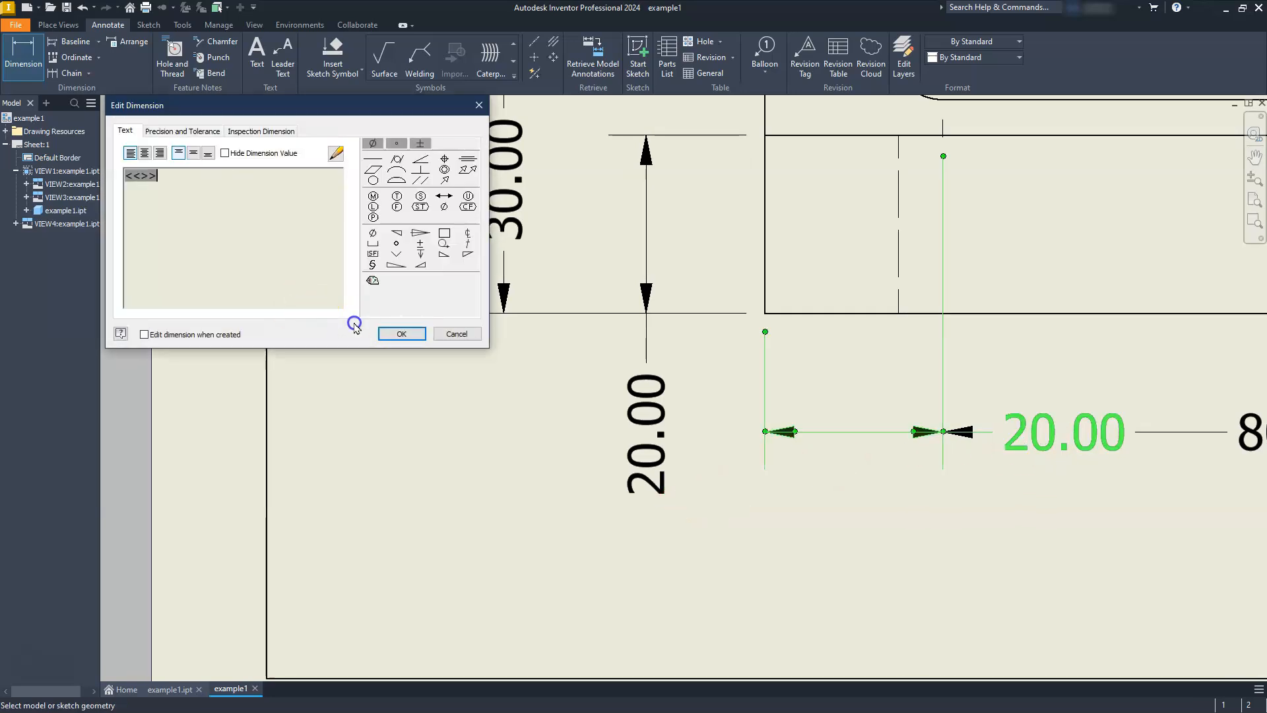
pyautogui.click(457, 334)
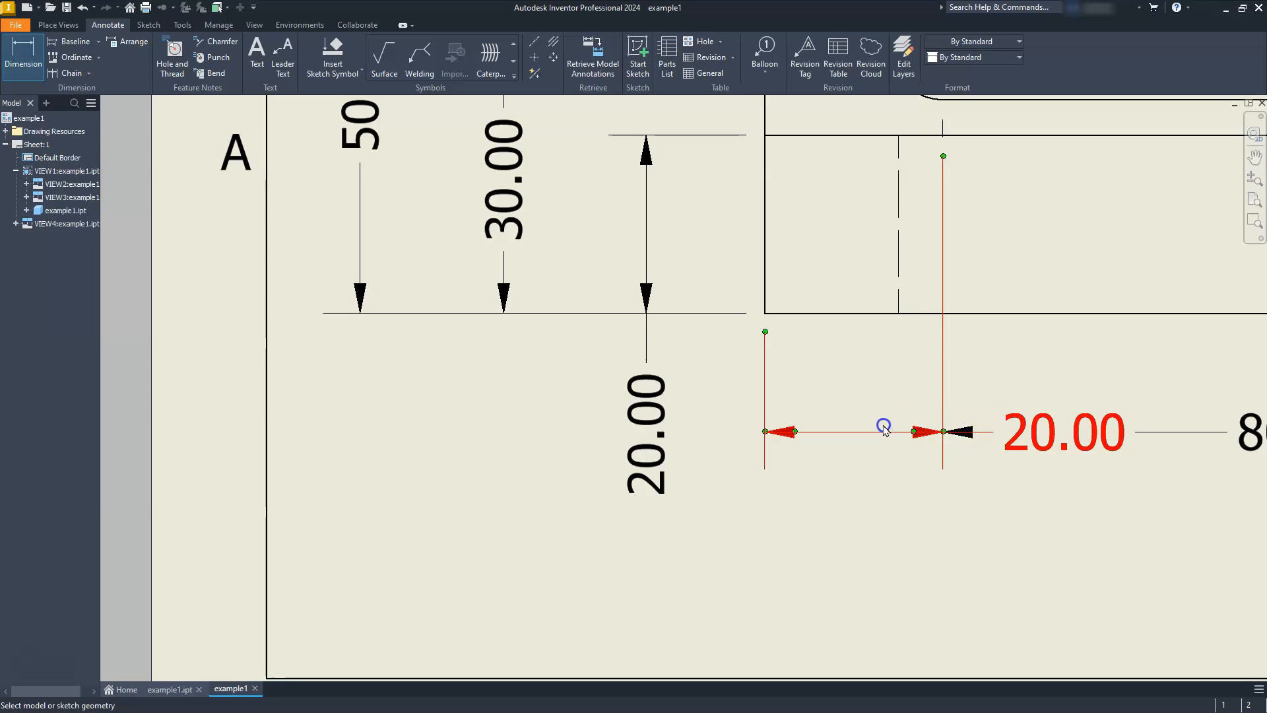
pyautogui.doubleClick(757, 449)
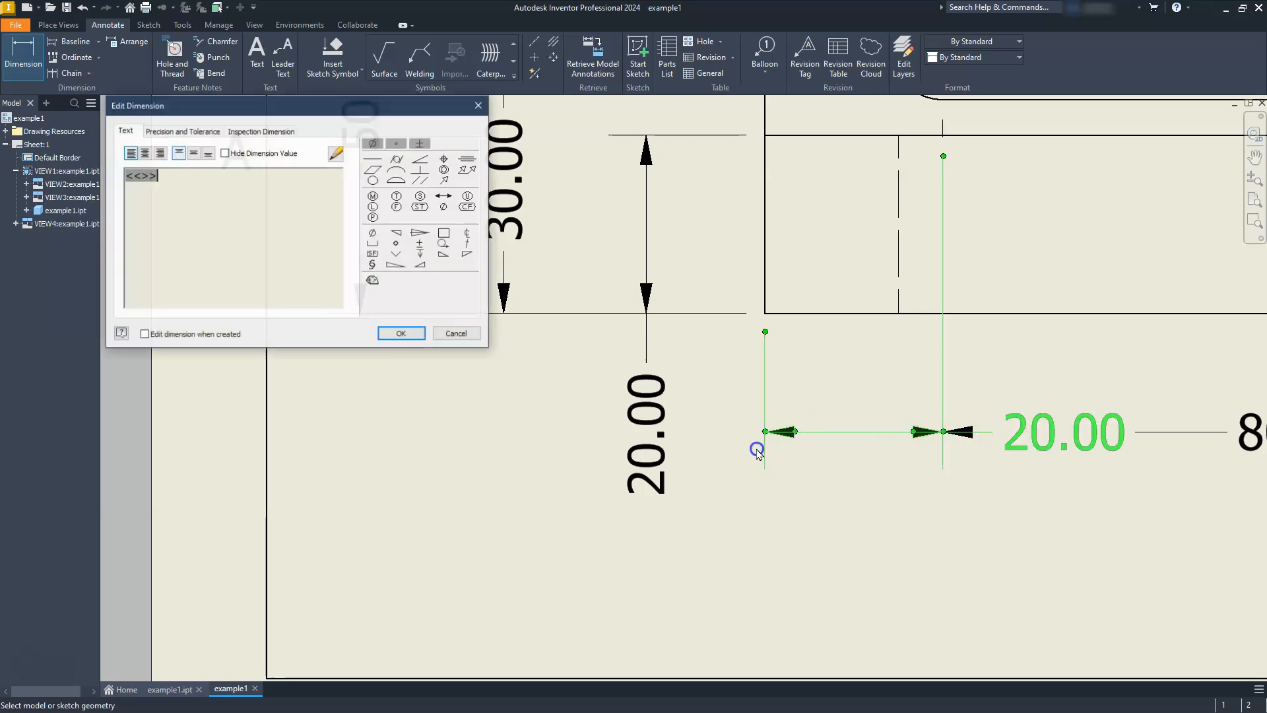
pyautogui.click(456, 333)
# Move the texts of the front view's base thickness and slot offset dimensions to the left so they no longer crowd neighbouring dimensions
pyautogui.scroll(-3, 899, 461)
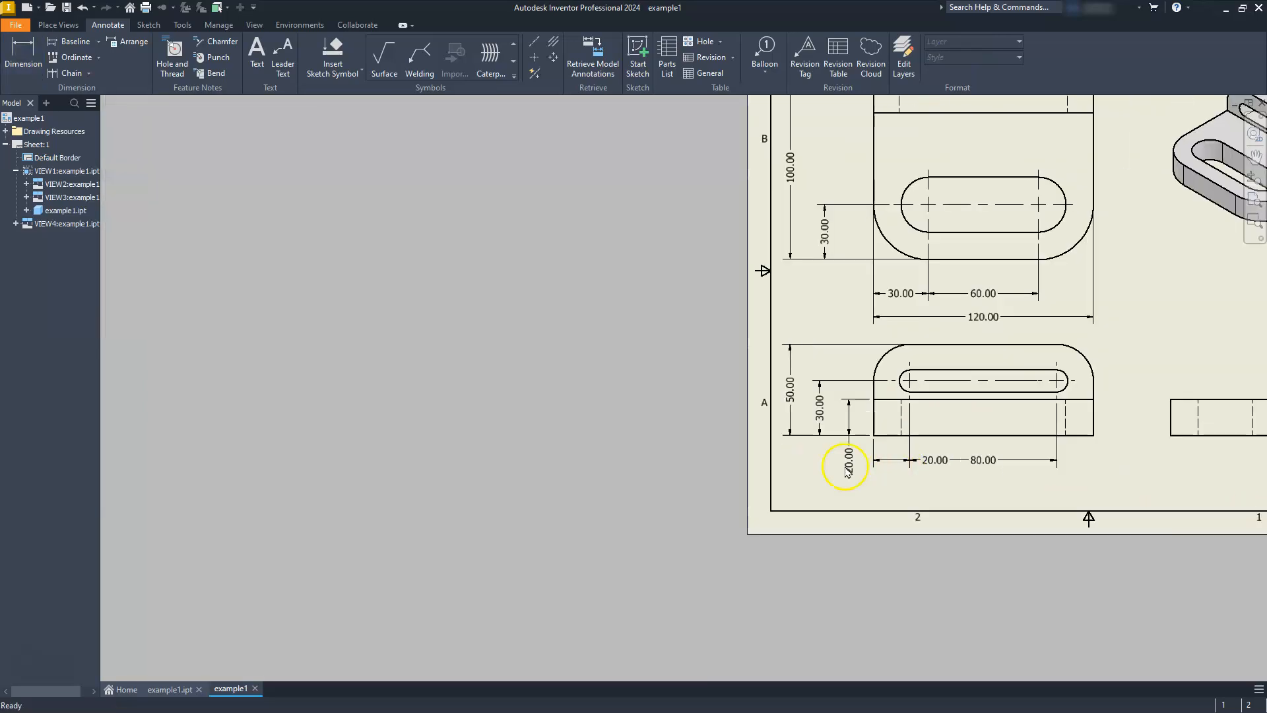
pyautogui.scroll(2, 848, 467)
pyautogui.moveTo(926, 472); pyautogui.dragTo(836, 429)
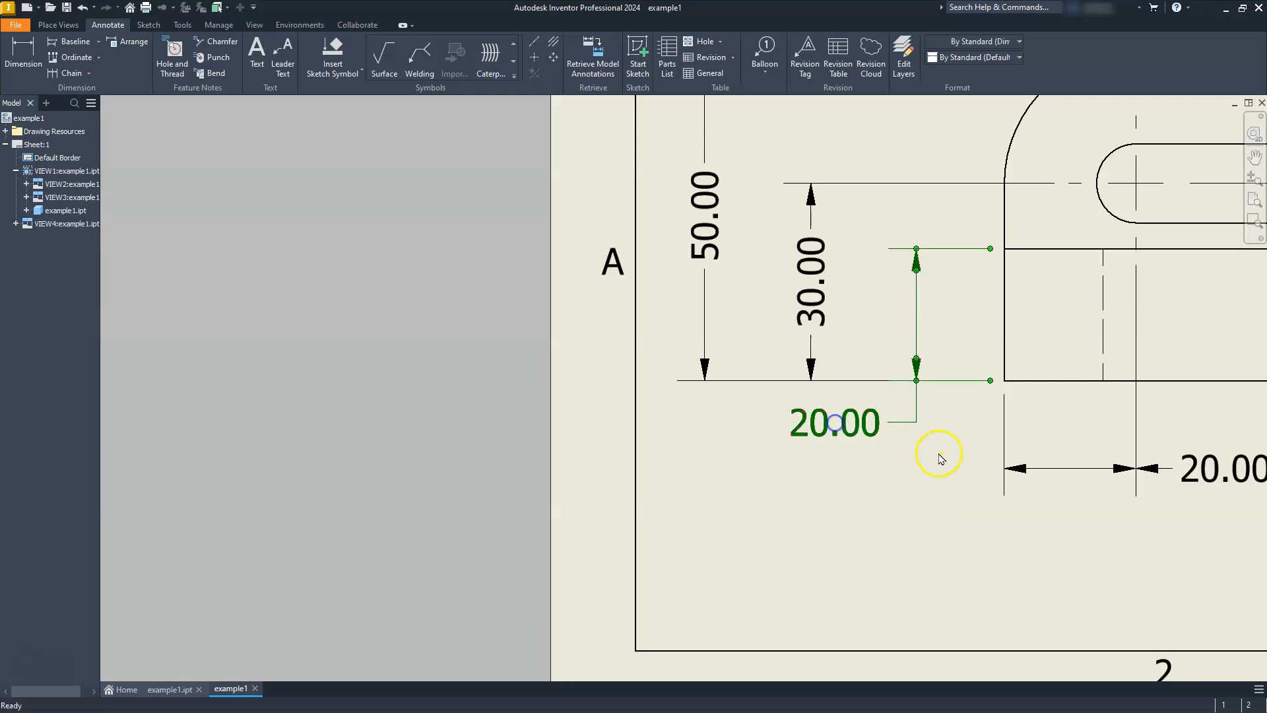
pyautogui.moveTo(1213, 477)
pyautogui.mouseDown()
pyautogui.moveTo(1218, 561)
pyautogui.moveTo(978, 472)
pyautogui.moveTo(916, 473)
pyautogui.mouseUp()
pyautogui.scroll(-5, 923, 493)
pyautogui.scroll(-5, 963, 492)
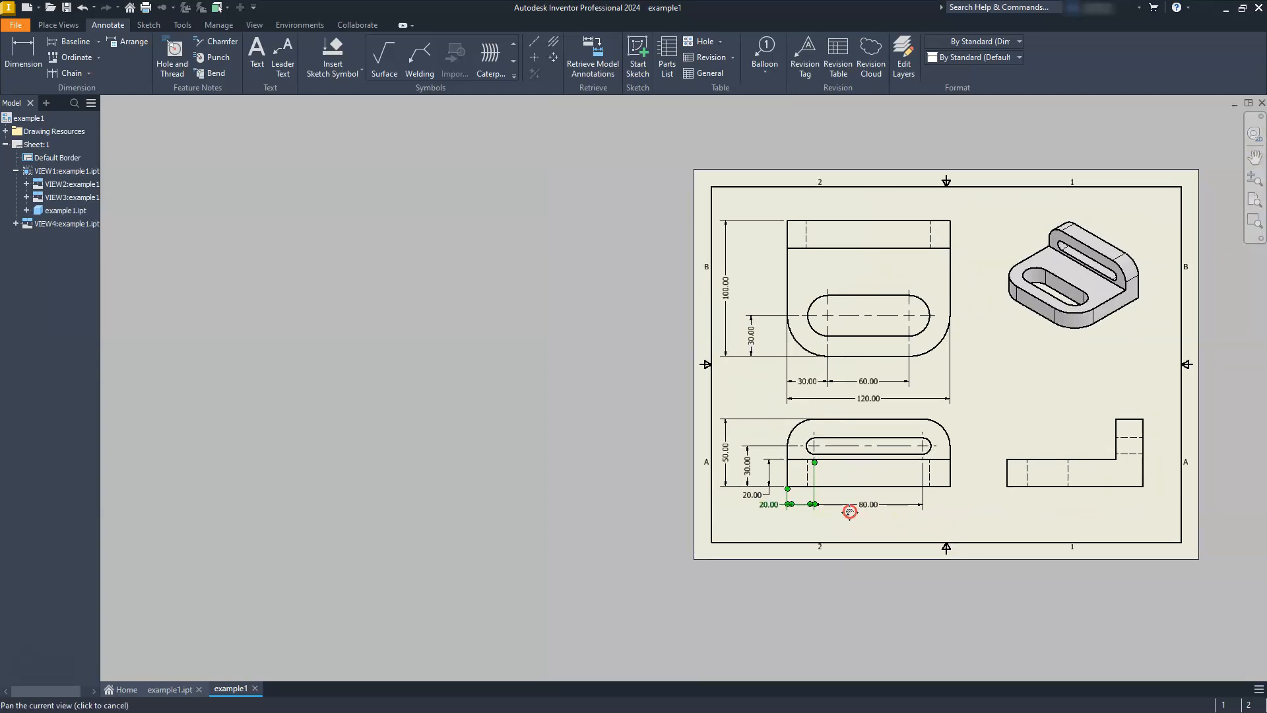
pyautogui.scroll(7, 848, 509)
pyautogui.moveTo(1154, 540)
pyautogui.mouseDown(button='middle')
pyautogui.moveTo(1122, 525)
pyautogui.moveTo(982, 557)
pyautogui.mouseUp(button='middle')
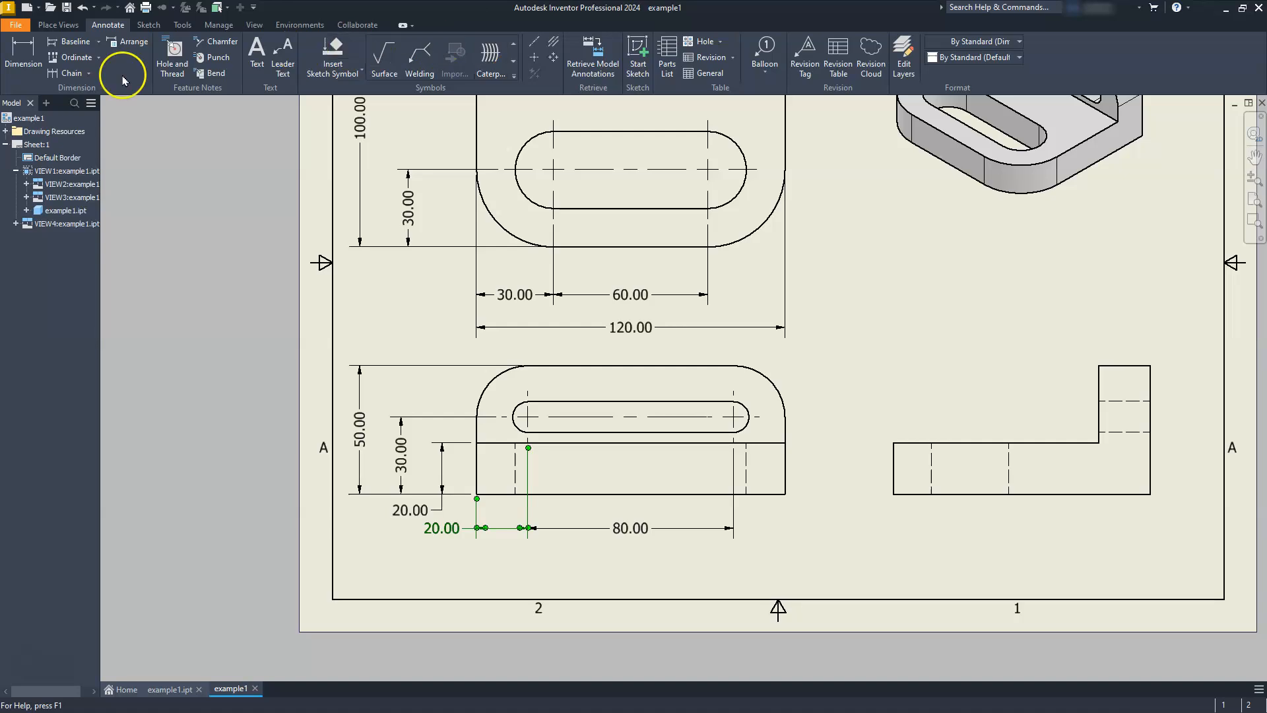
# Dimension the base thickness in the side view, placing the dimension to the left of the view
pyautogui.click(23, 53)
pyautogui.click(911, 494)
pyautogui.click(917, 445)
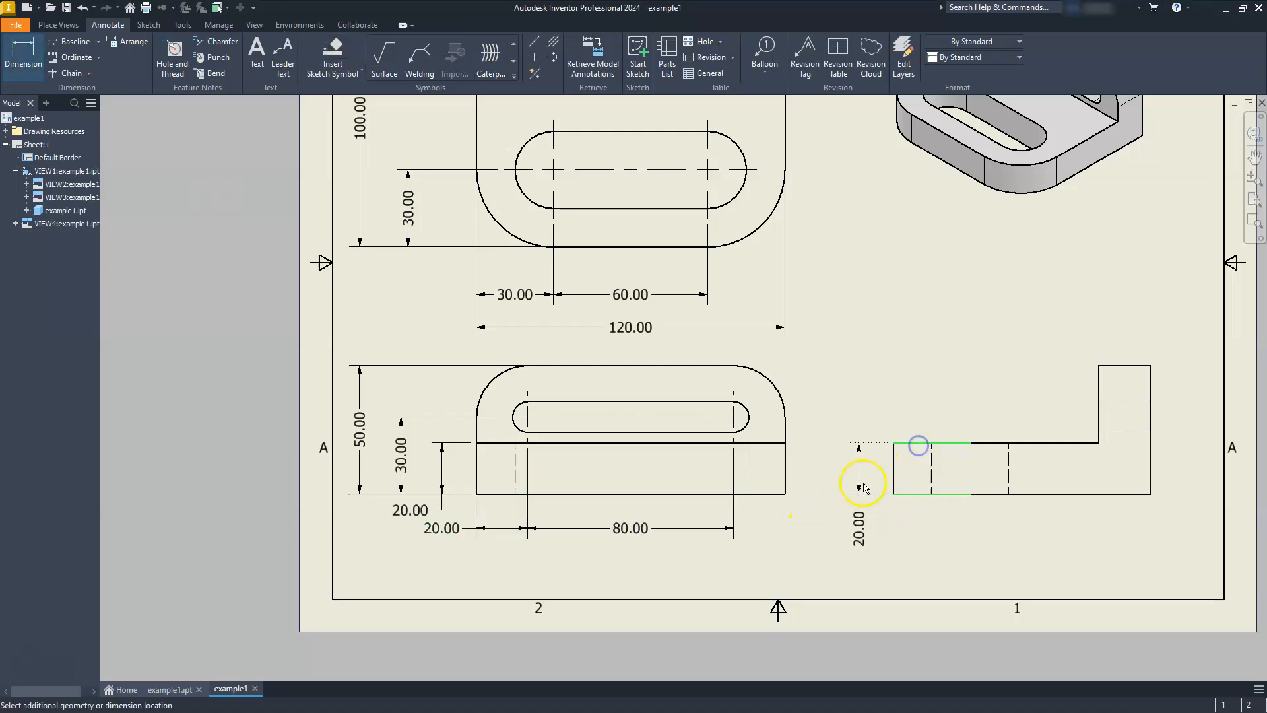
pyautogui.click(857, 477)
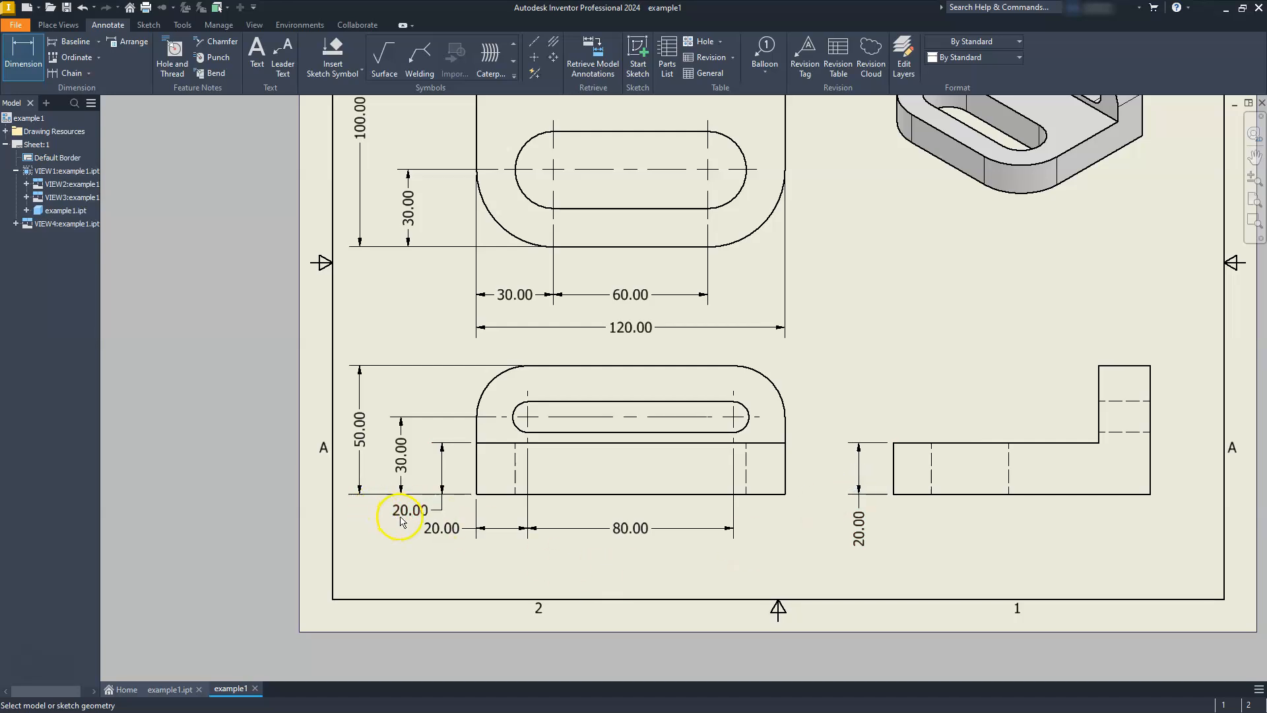
pyautogui.press('Escape')
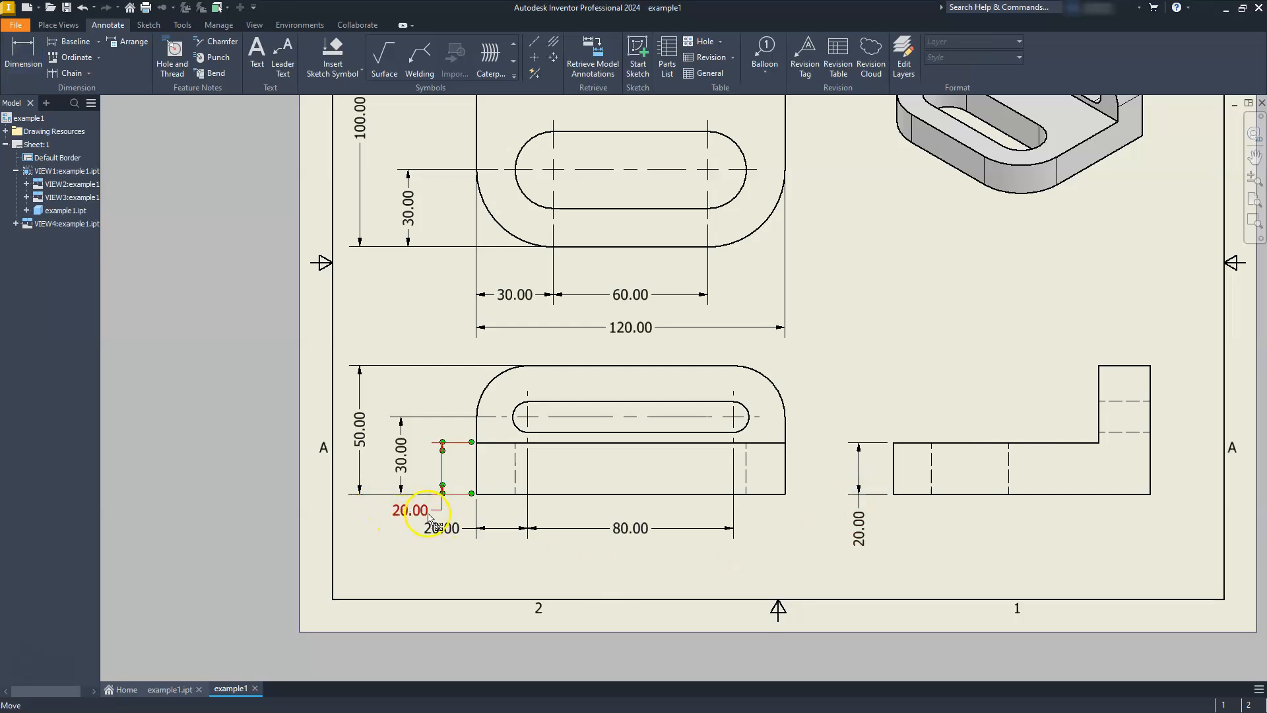
# Delete the front view's base thickness dimension and its overall height dimension
pyautogui.click(432, 520)
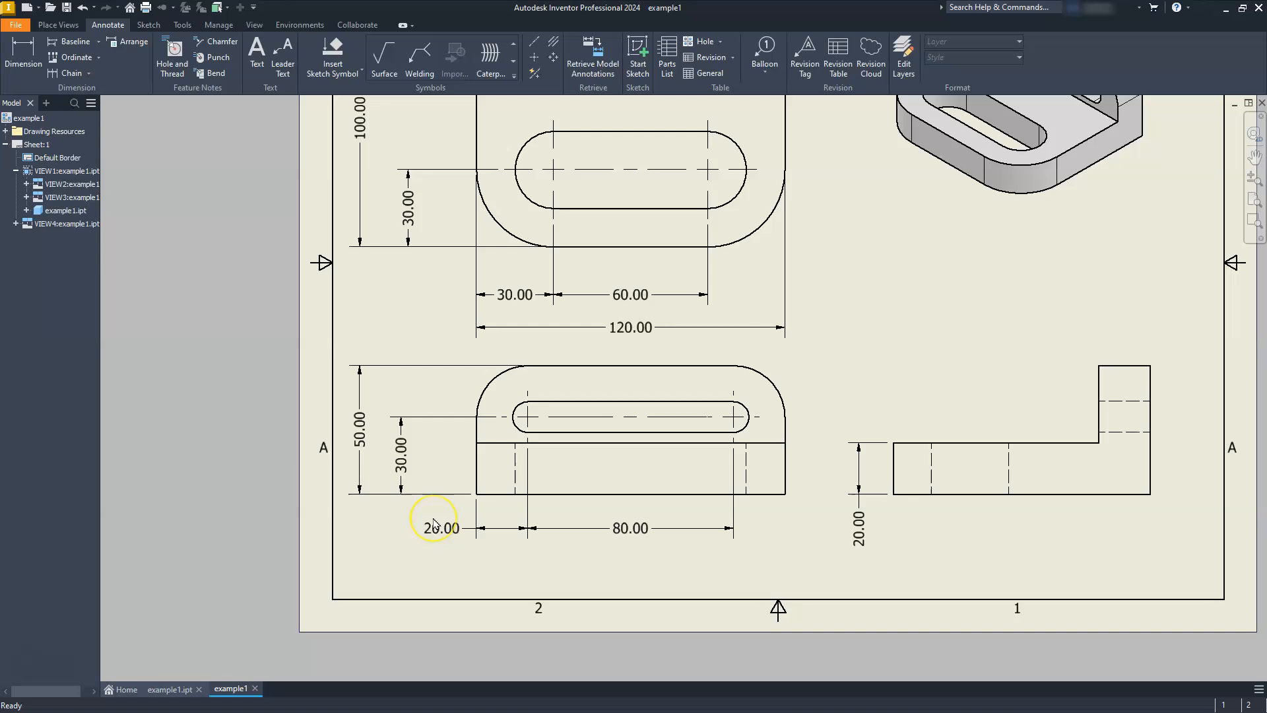
pyautogui.moveTo(708, 584)
pyautogui.mouseDown(button='middle')
pyautogui.moveTo(699, 603)
pyautogui.moveTo(602, 610)
pyautogui.mouseUp(button='middle')
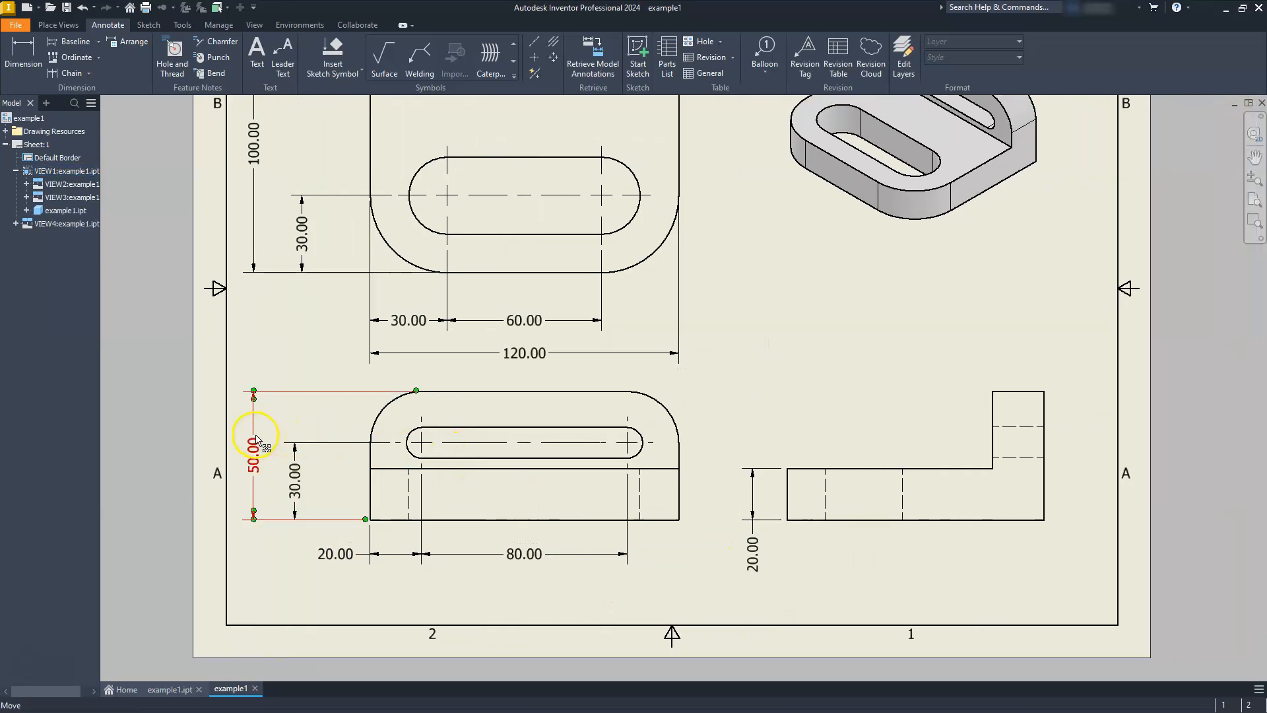
pyautogui.press('Delete')
pyautogui.click(749, 434)
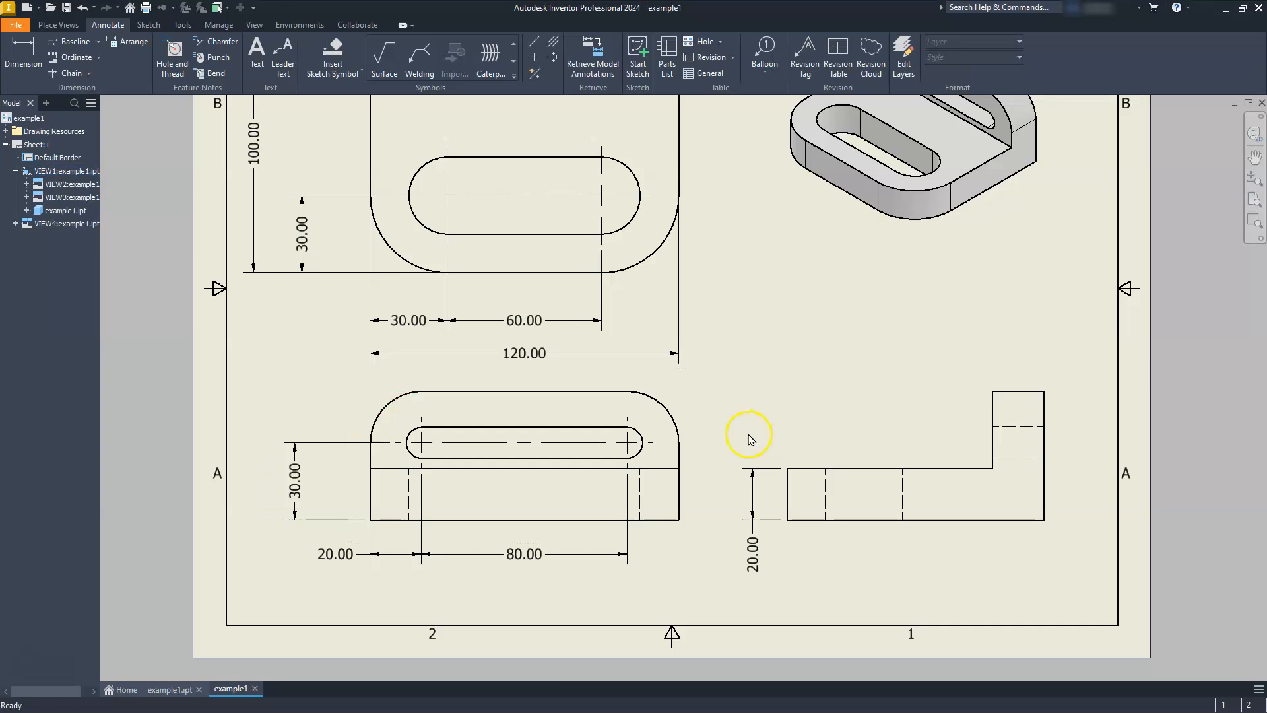
# Dimension the bracket's overall height in the side view, placing the dimension to the right of the view
pyautogui.click(23, 54)
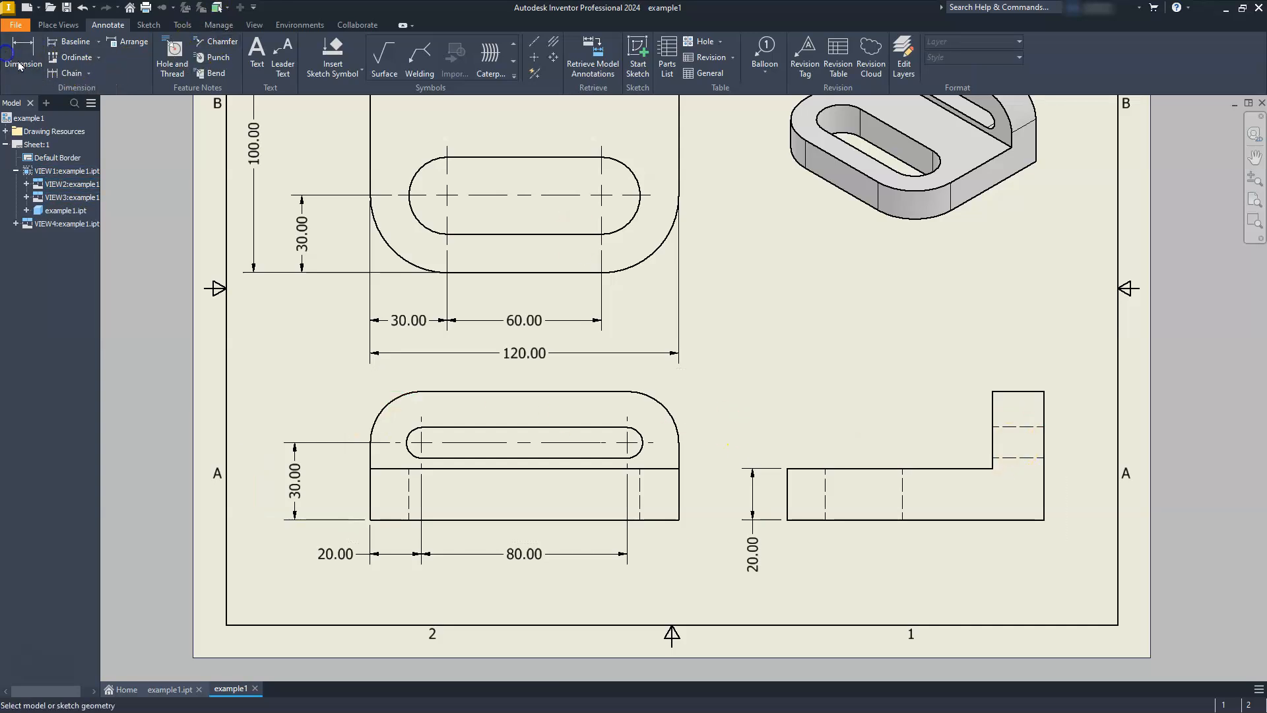
pyautogui.click(1041, 520)
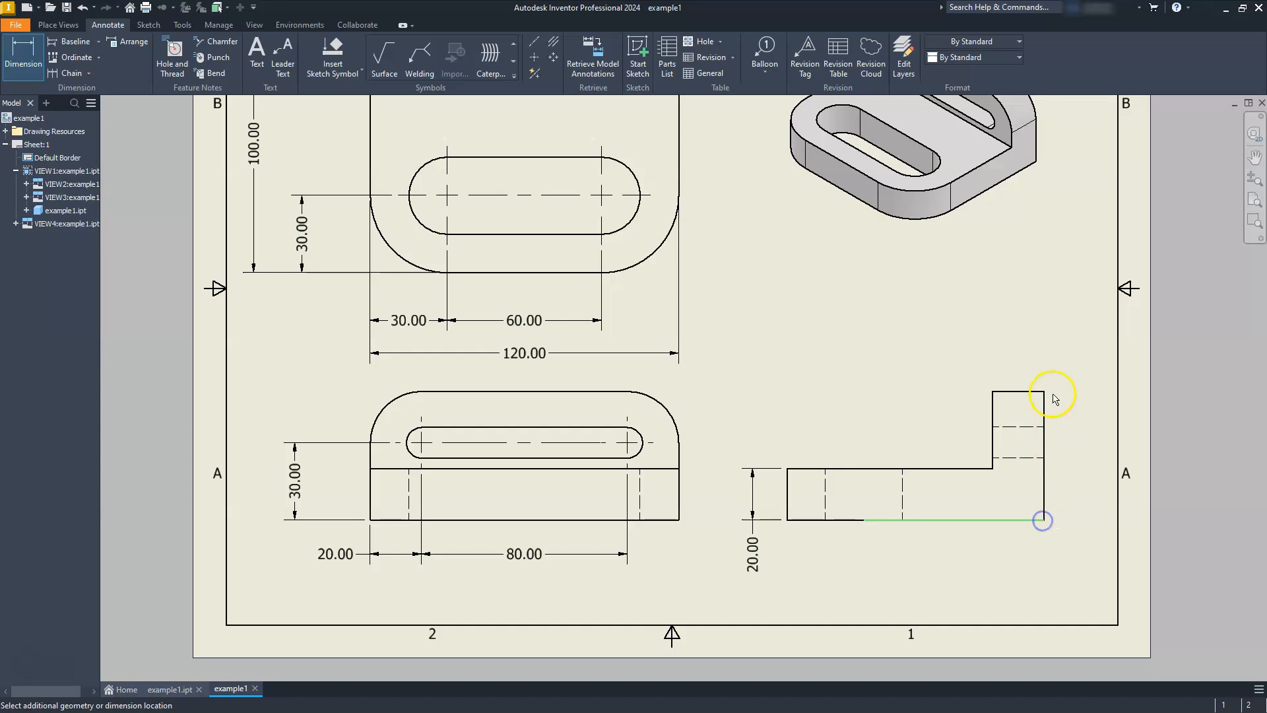
pyautogui.click(1047, 393)
pyautogui.click(1079, 450)
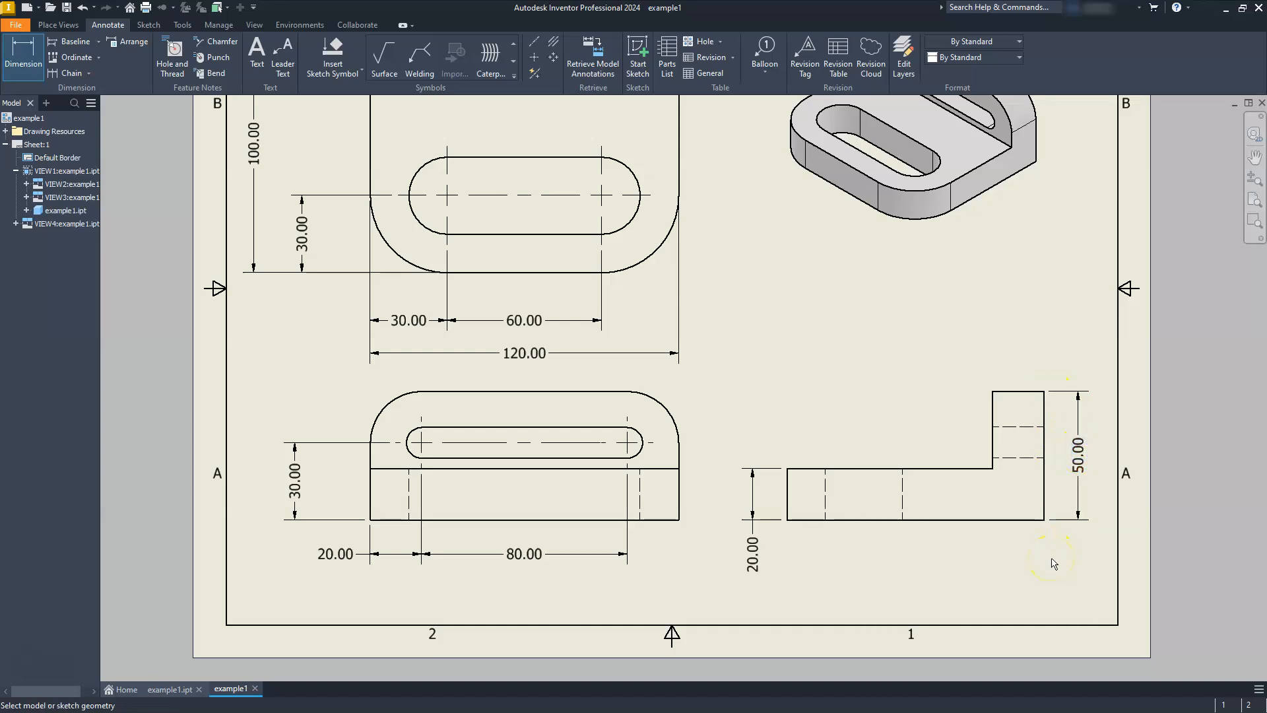
# Dimension the bracket's overall depth below the side view, and delete the overall depth dimension left of the top view
pyautogui.click(792, 520)
pyautogui.click(1044, 519)
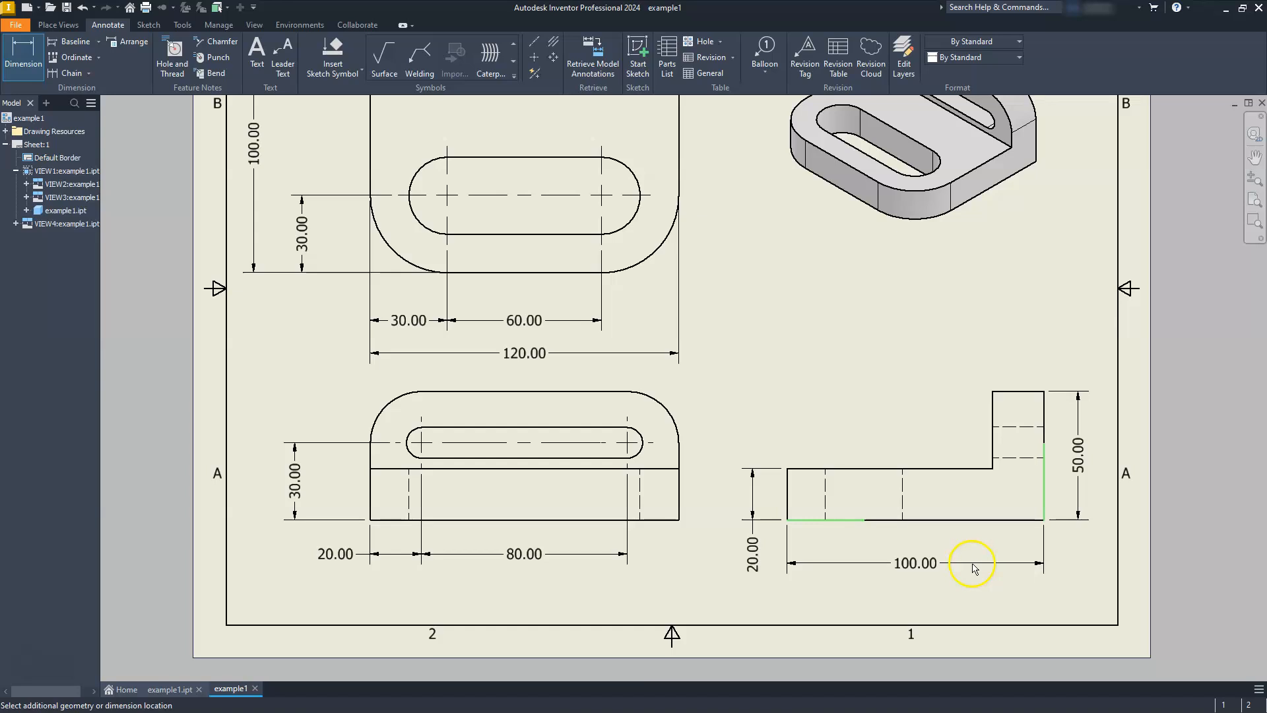
pyautogui.click(975, 569)
pyautogui.scroll(2, 975, 573)
pyautogui.scroll(-4, 1000, 584)
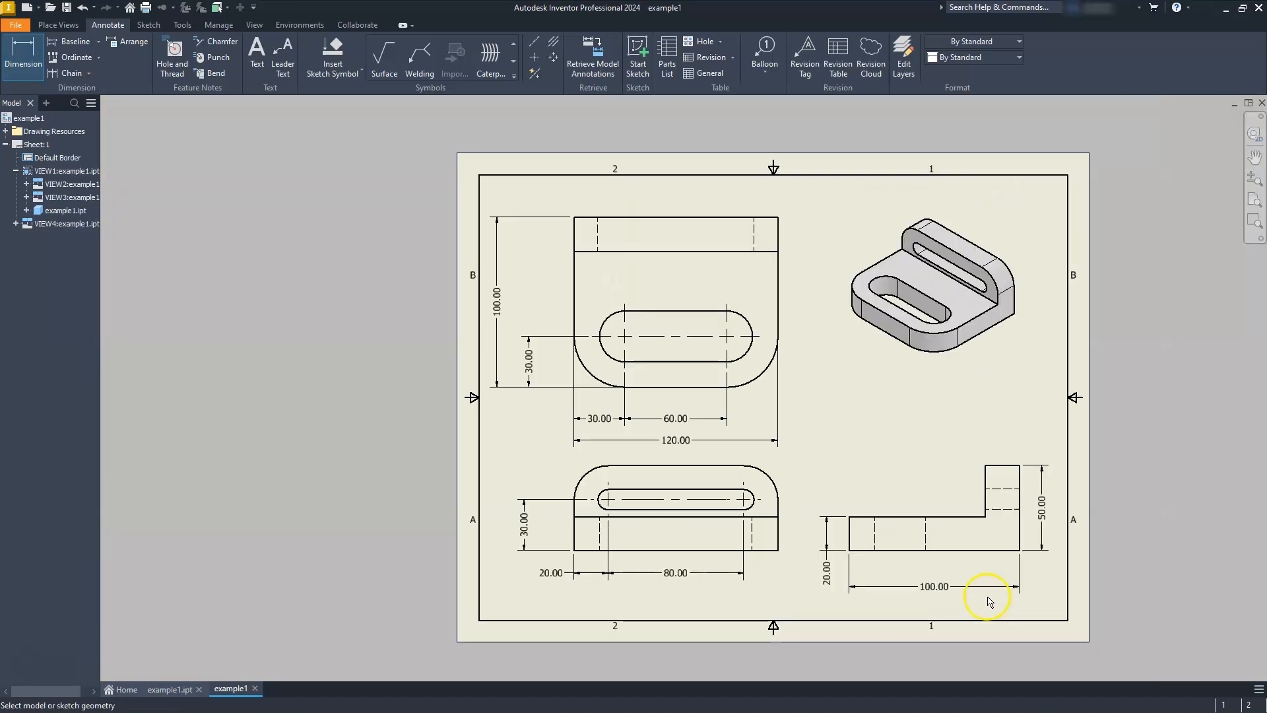
pyautogui.press('Escape')
pyautogui.click(495, 285)
pyautogui.press('Delete')
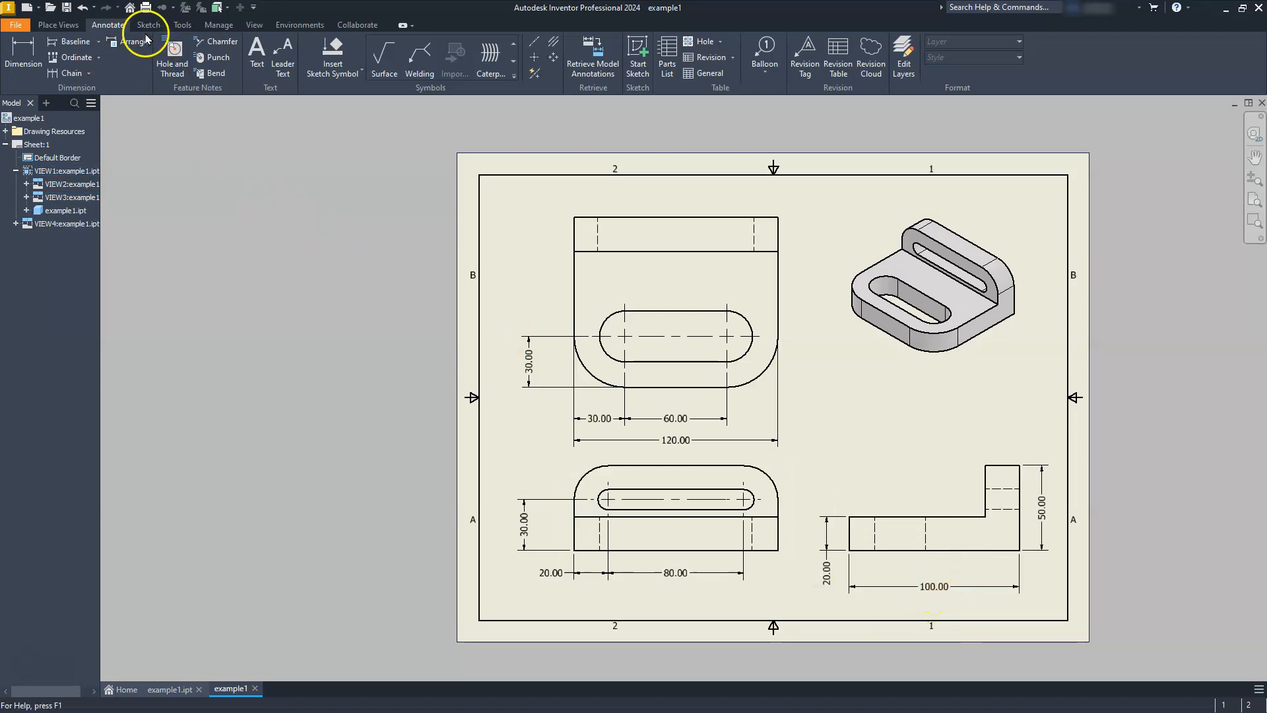
# In the Default - mm (ANSI) dimension style, turn off trailing zeros for linear dimensions
pyautogui.click(219, 26)
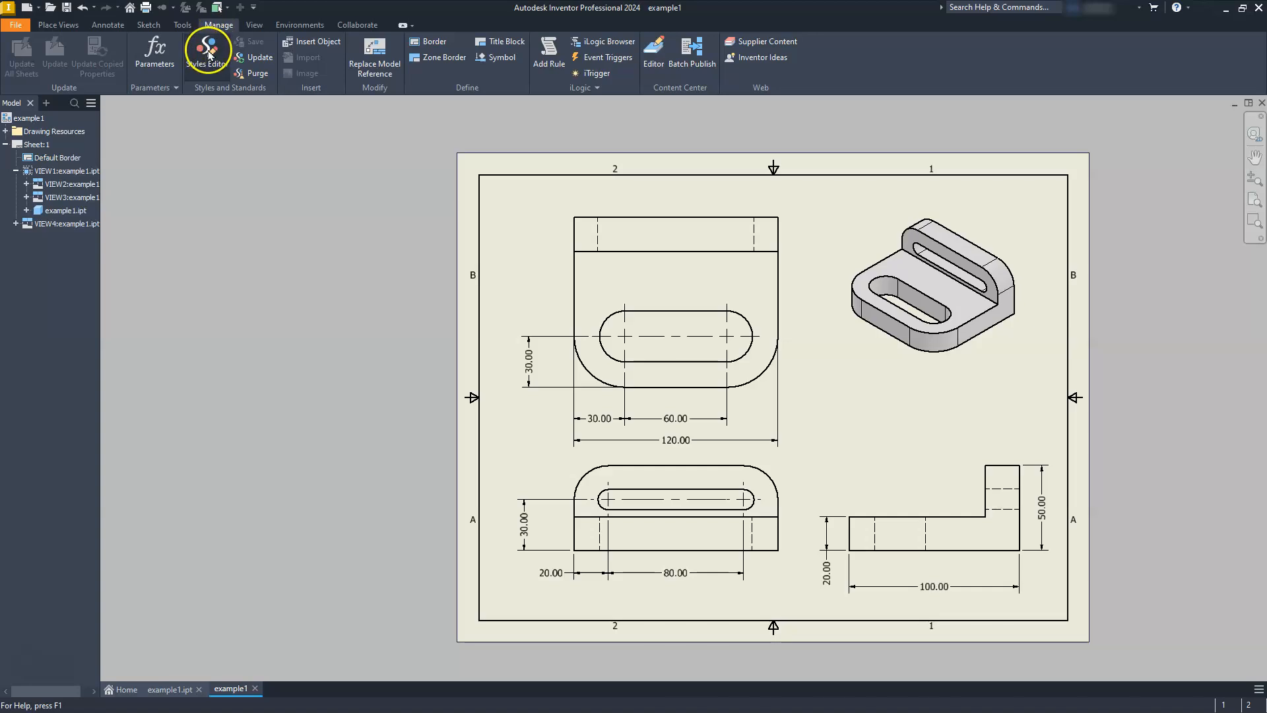
pyautogui.click(208, 53)
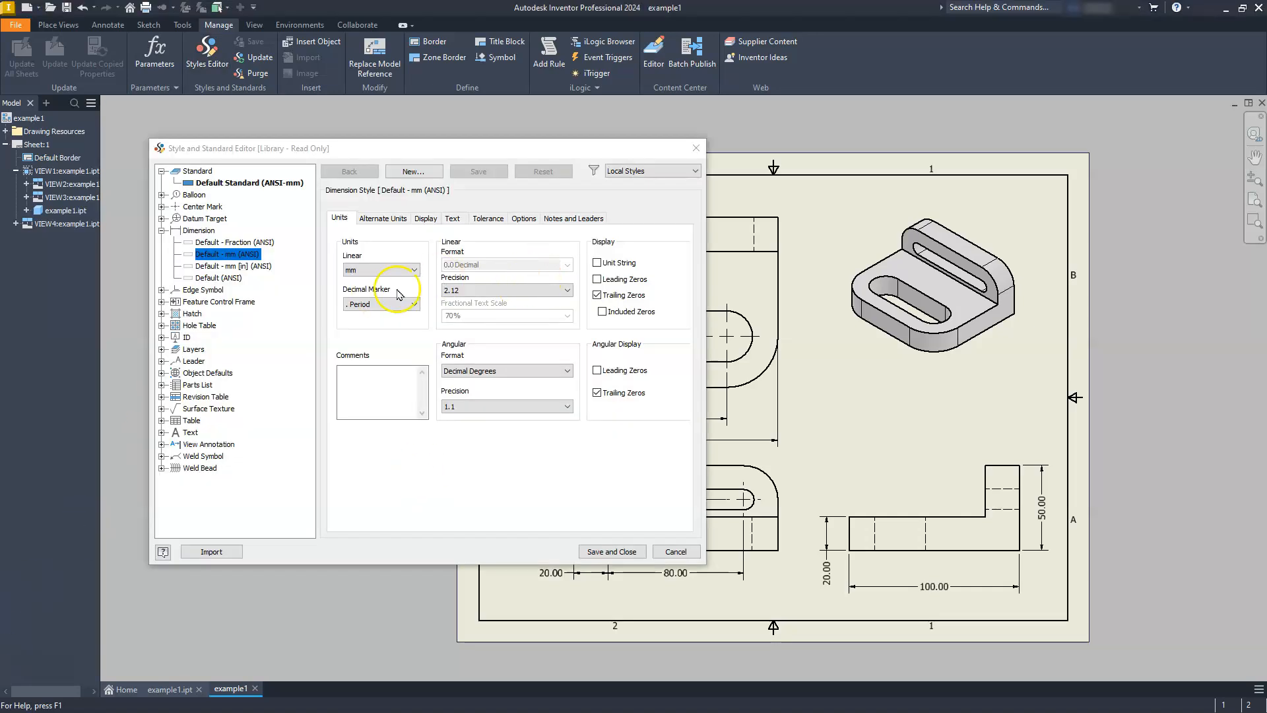
pyautogui.click(597, 296)
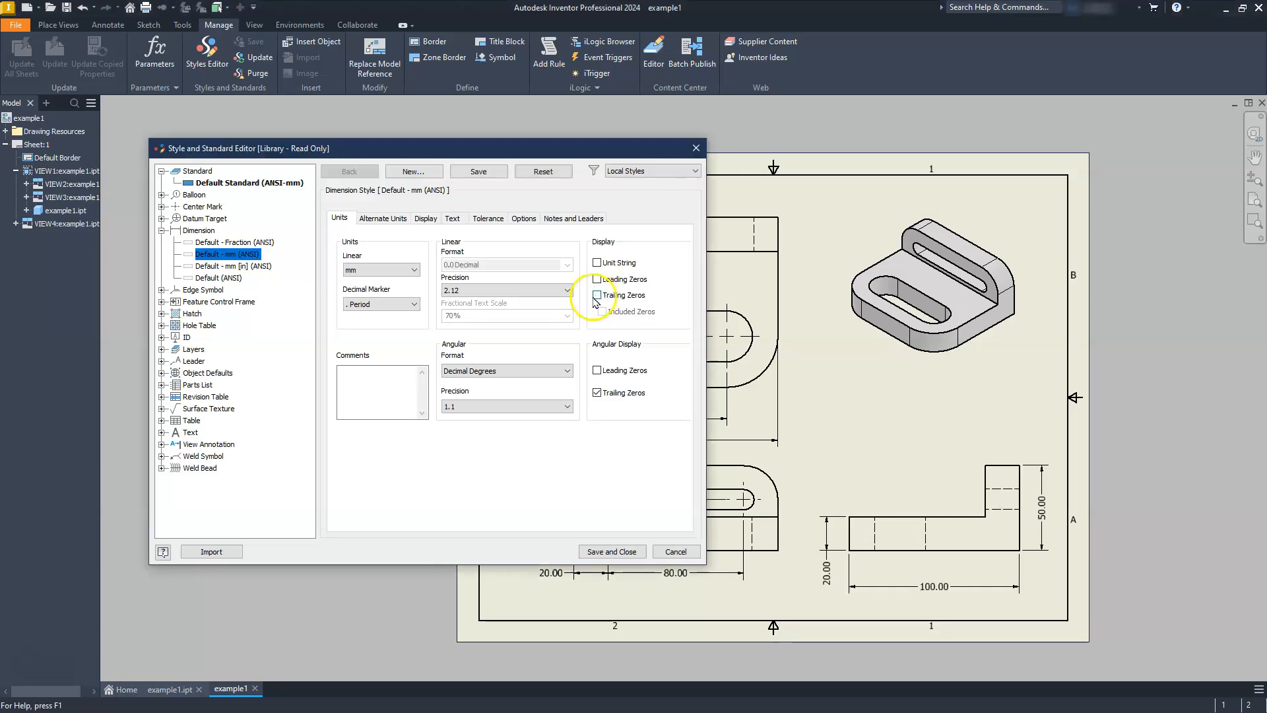
# Set the style's aligned and vertical linear dimension text to inline horizontal orientation, and save the style changes
pyautogui.click(426, 219)
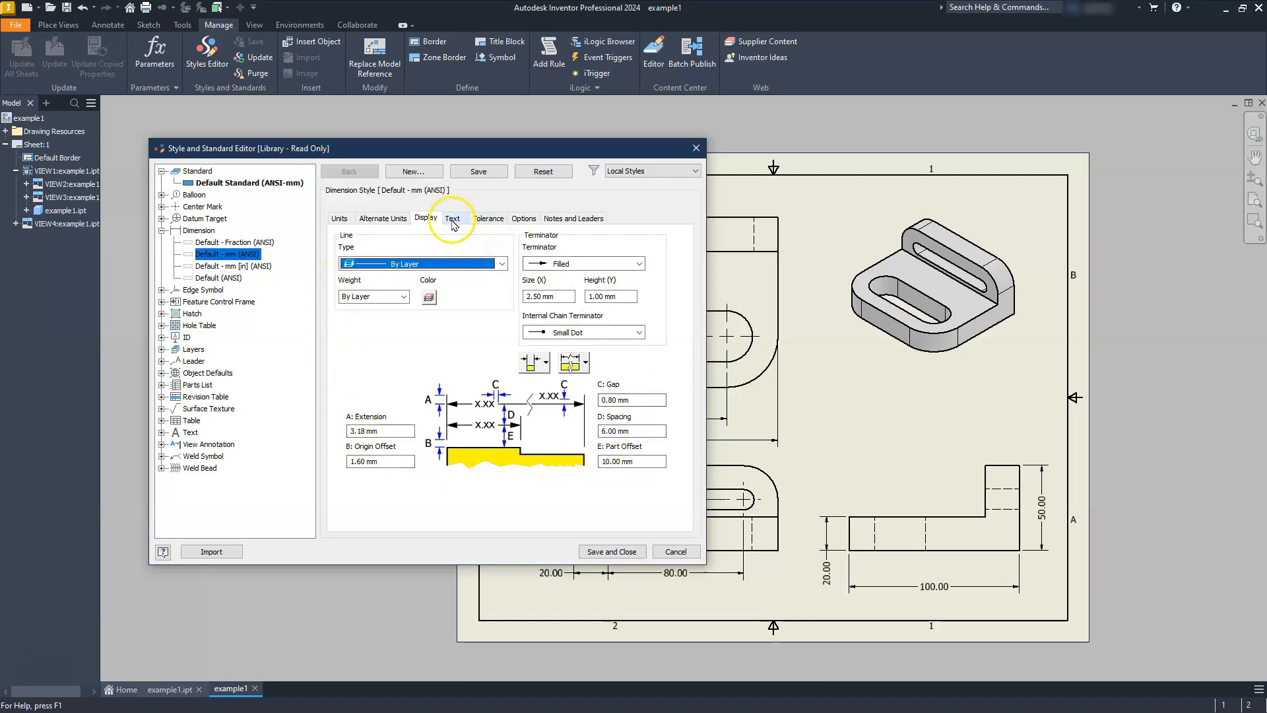
pyautogui.click(452, 220)
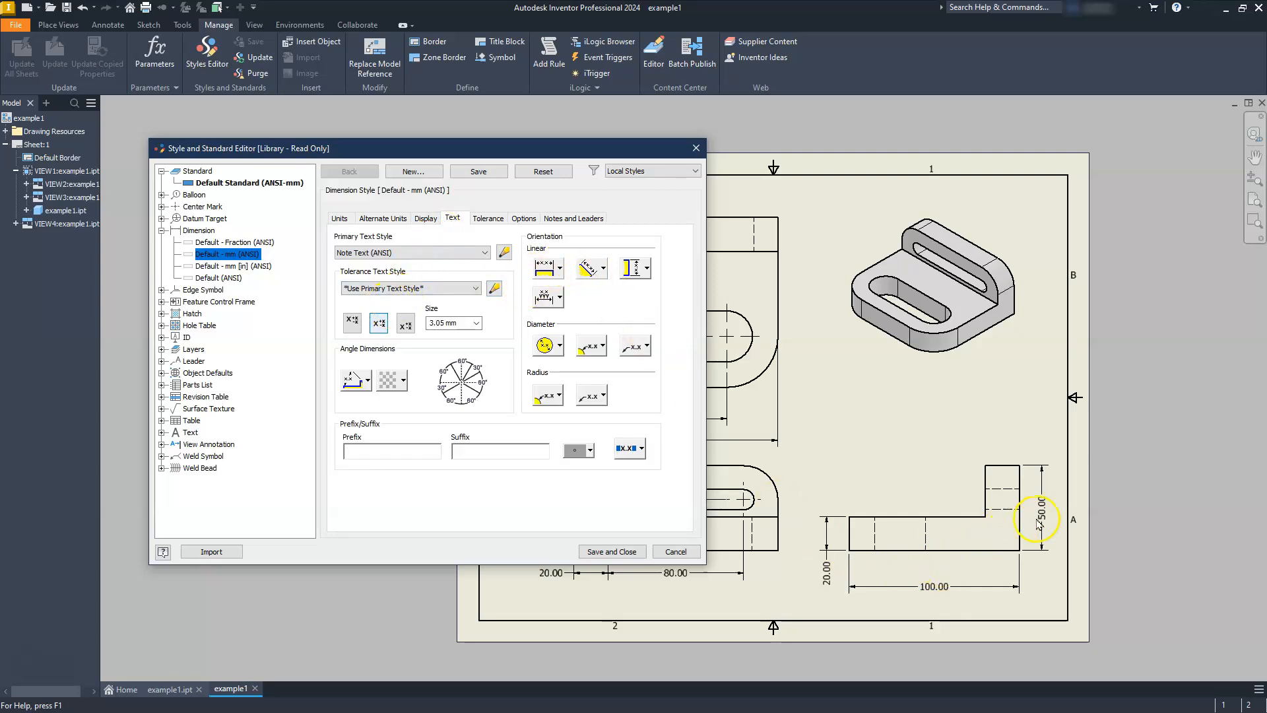
pyautogui.click(589, 268)
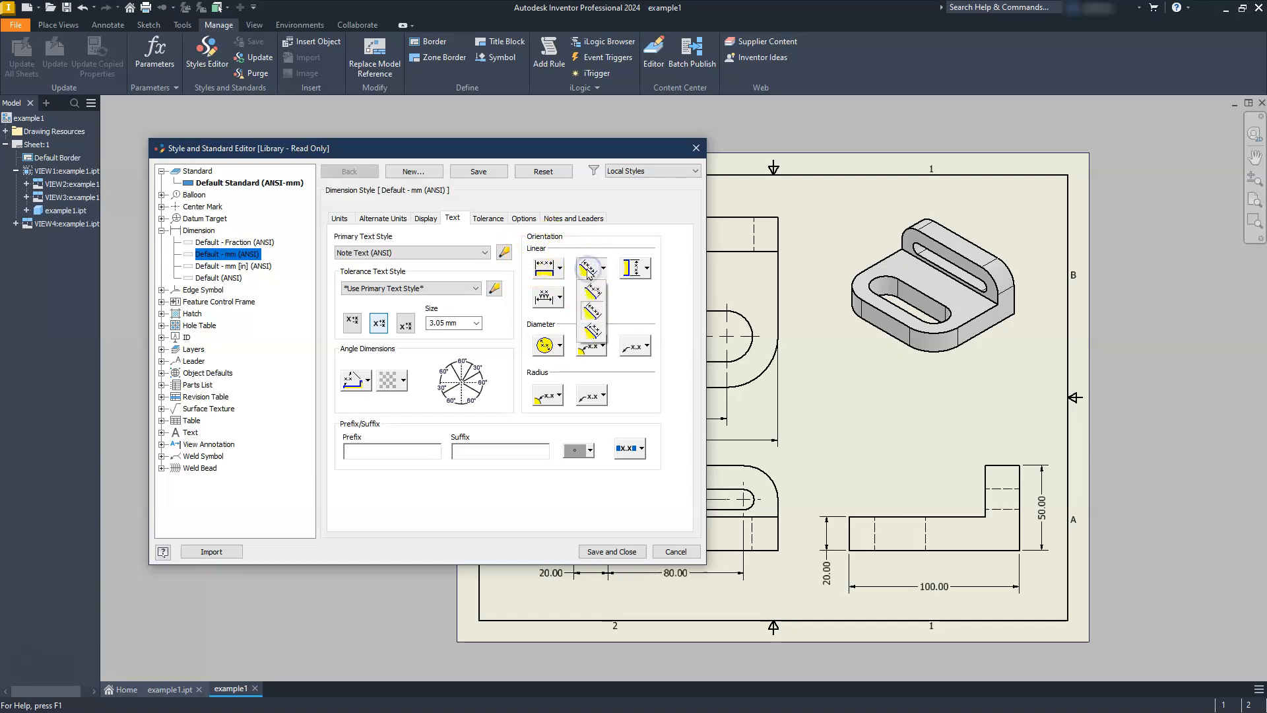
pyautogui.click(593, 292)
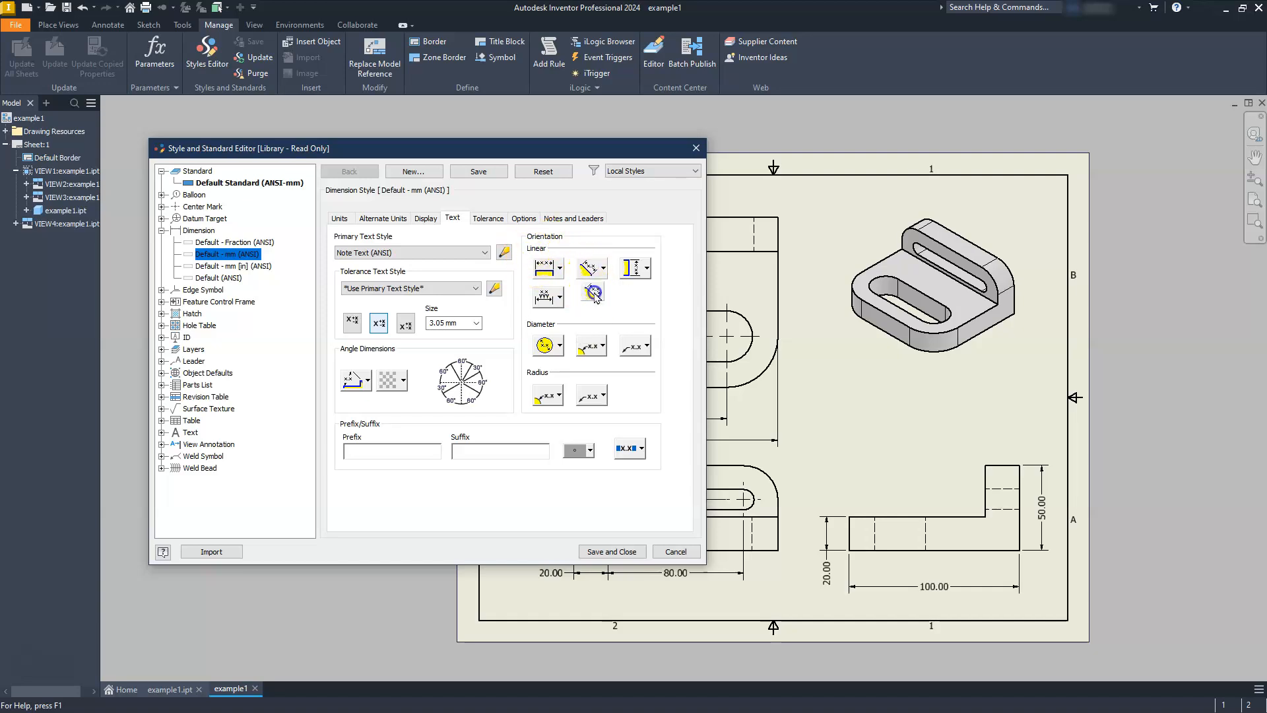
pyautogui.click(627, 268)
pyautogui.click(631, 292)
pyautogui.click(488, 219)
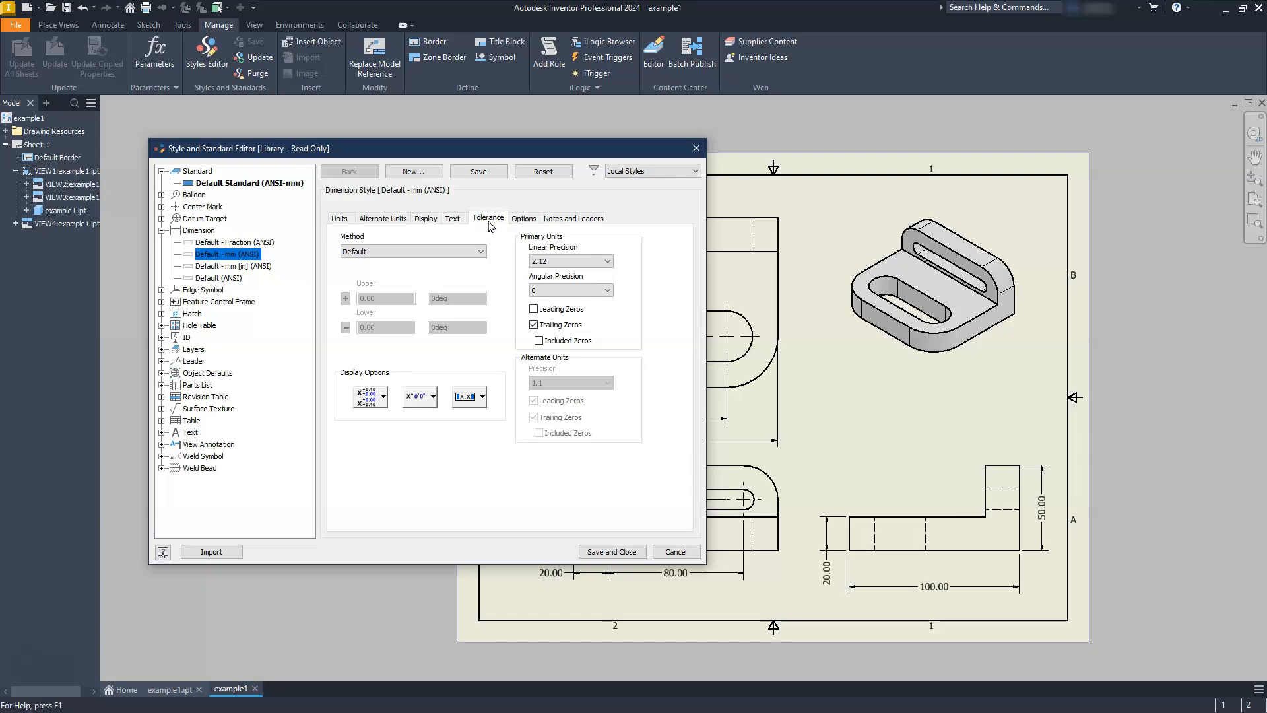
pyautogui.click(603, 551)
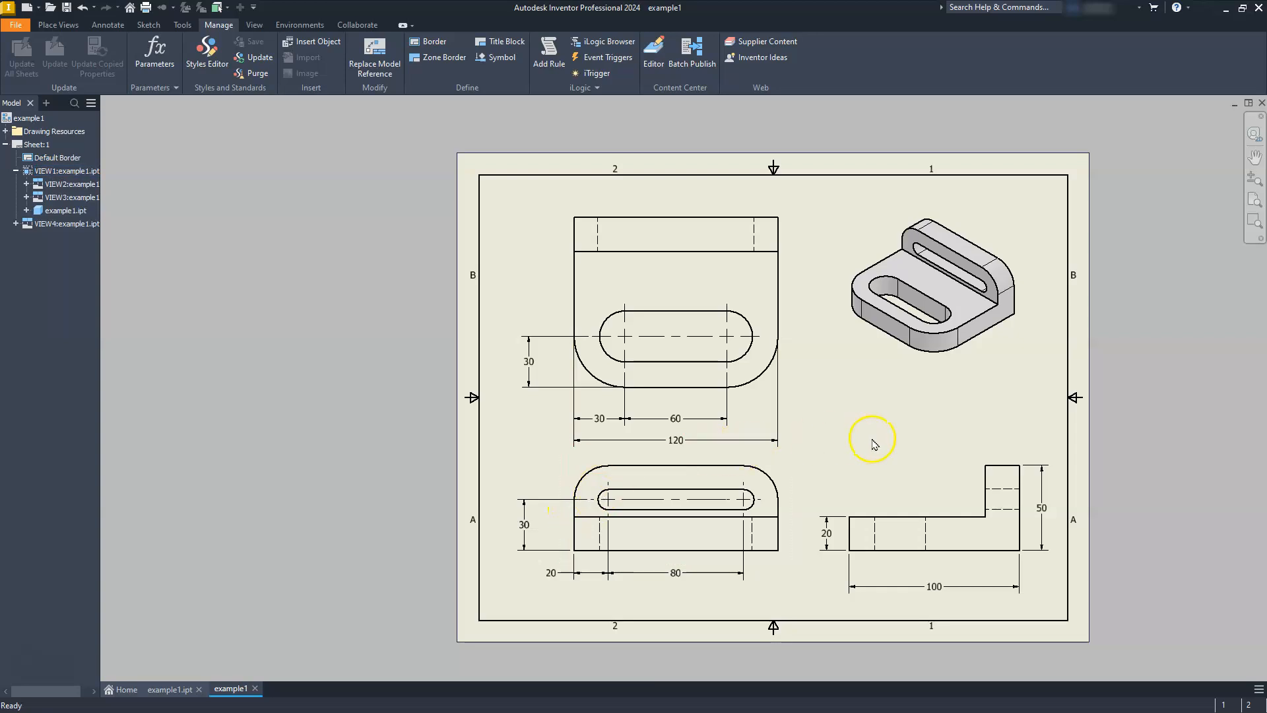
pyautogui.click(1254, 199)
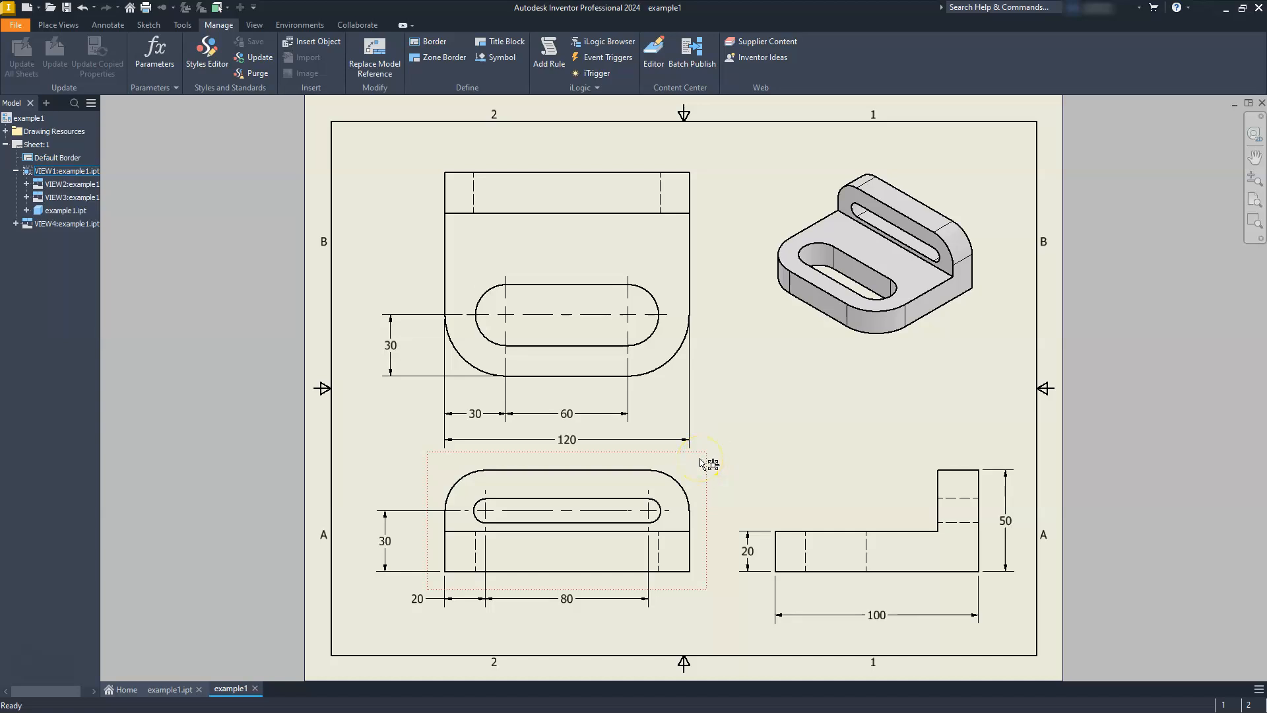
# In the top view, add radius dimensions to the lower right rounded corner and to the slot's left end
pyautogui.click(112, 25)
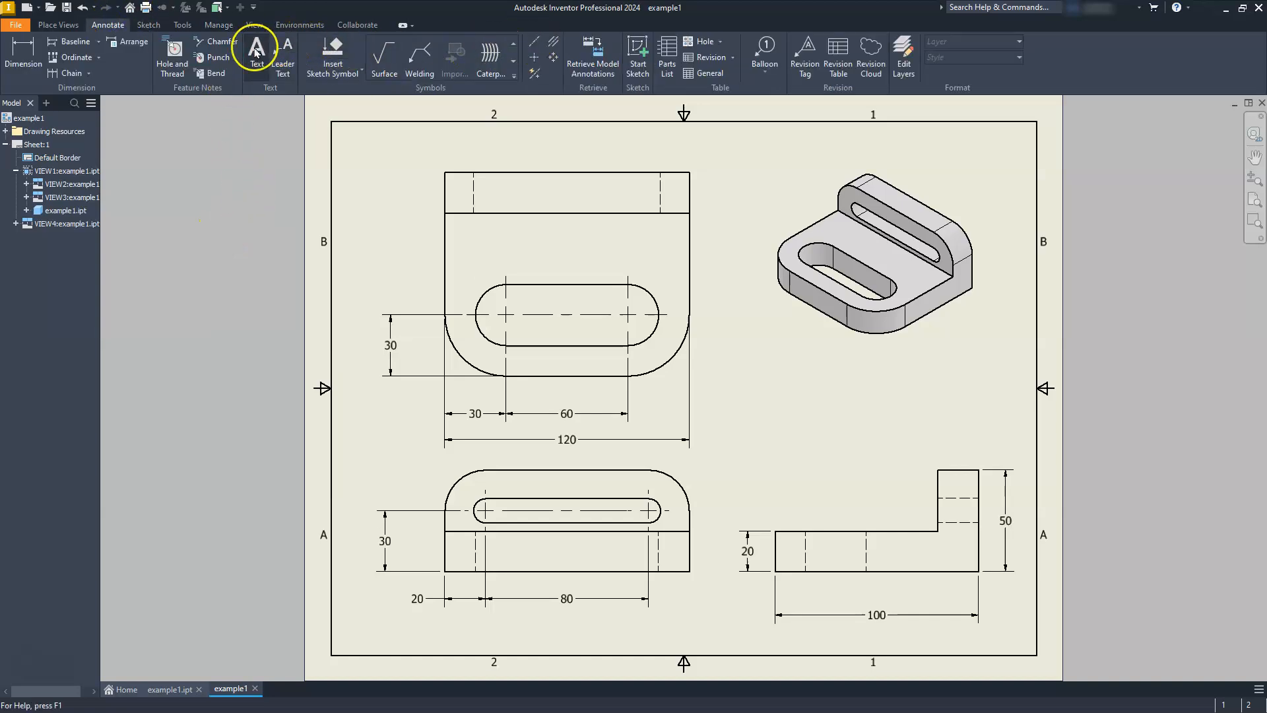
pyautogui.click(24, 53)
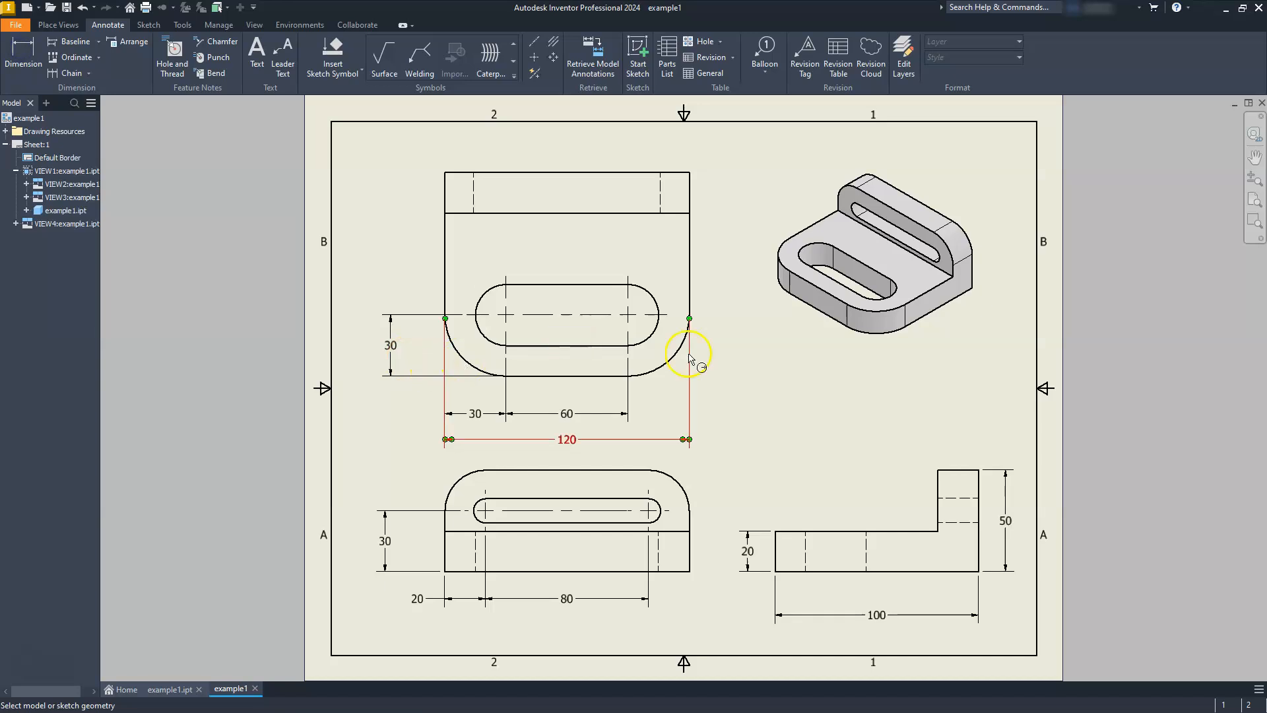
pyautogui.click(666, 373)
pyautogui.click(723, 382)
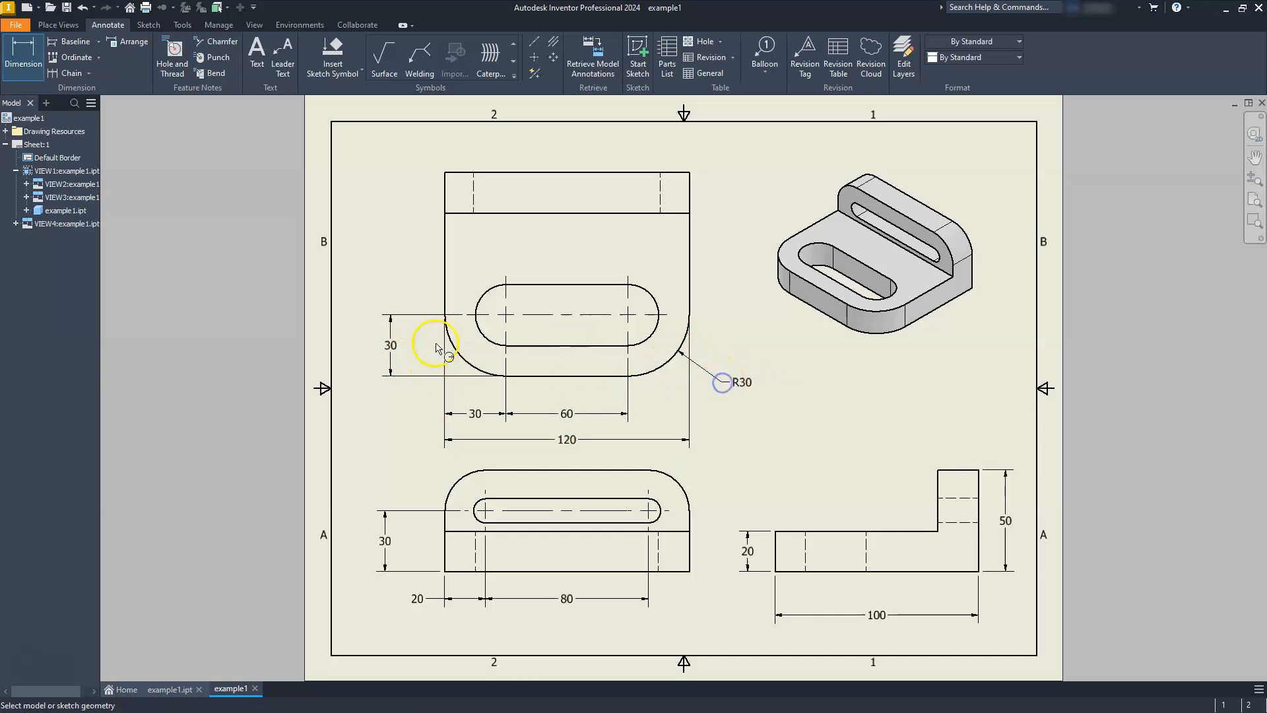
pyautogui.click(479, 306)
pyautogui.click(420, 286)
# In the front view, add radius dimensions to the slot's right end and to the upper left rounded corner
pyautogui.click(661, 509)
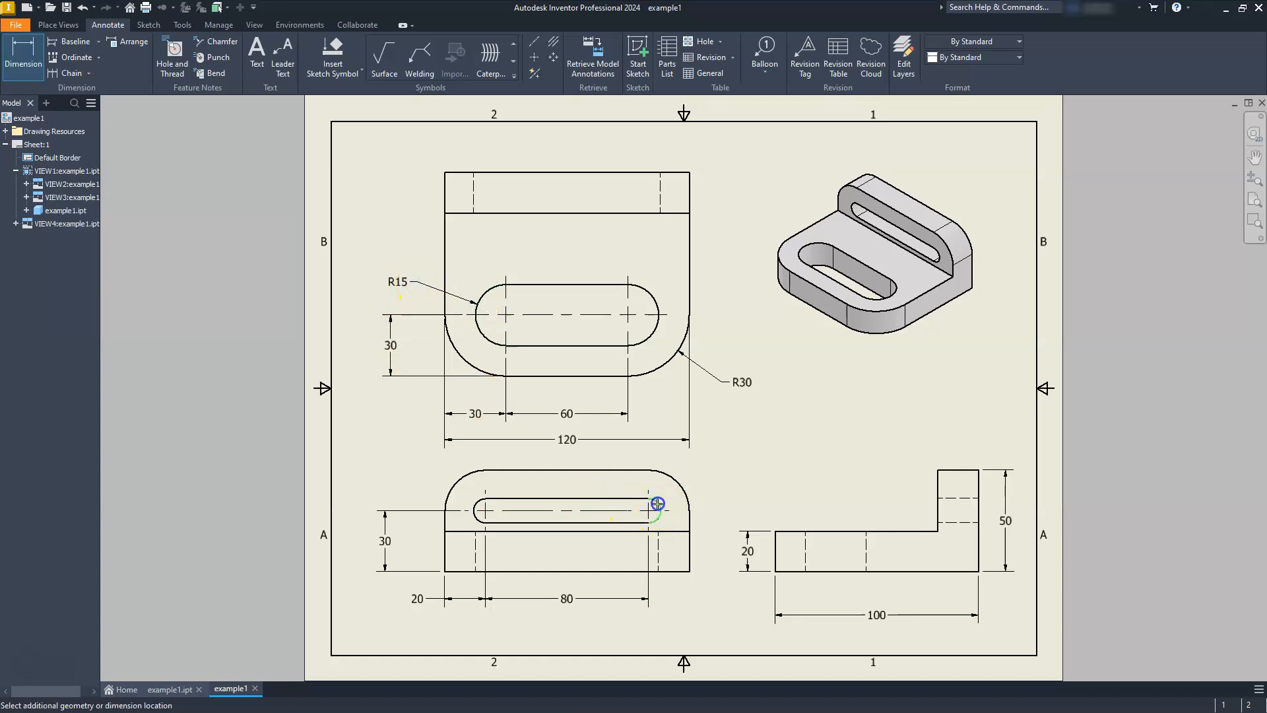
pyautogui.click(703, 473)
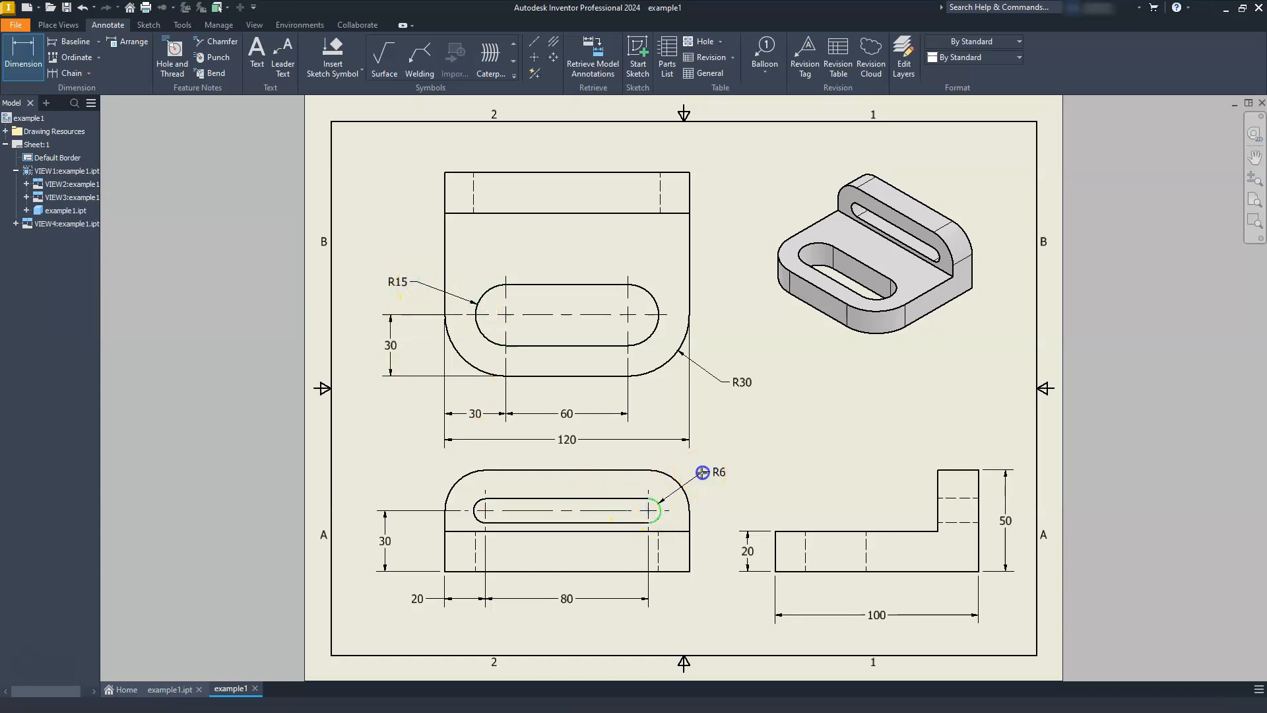
pyautogui.click(449, 487)
pyautogui.click(429, 473)
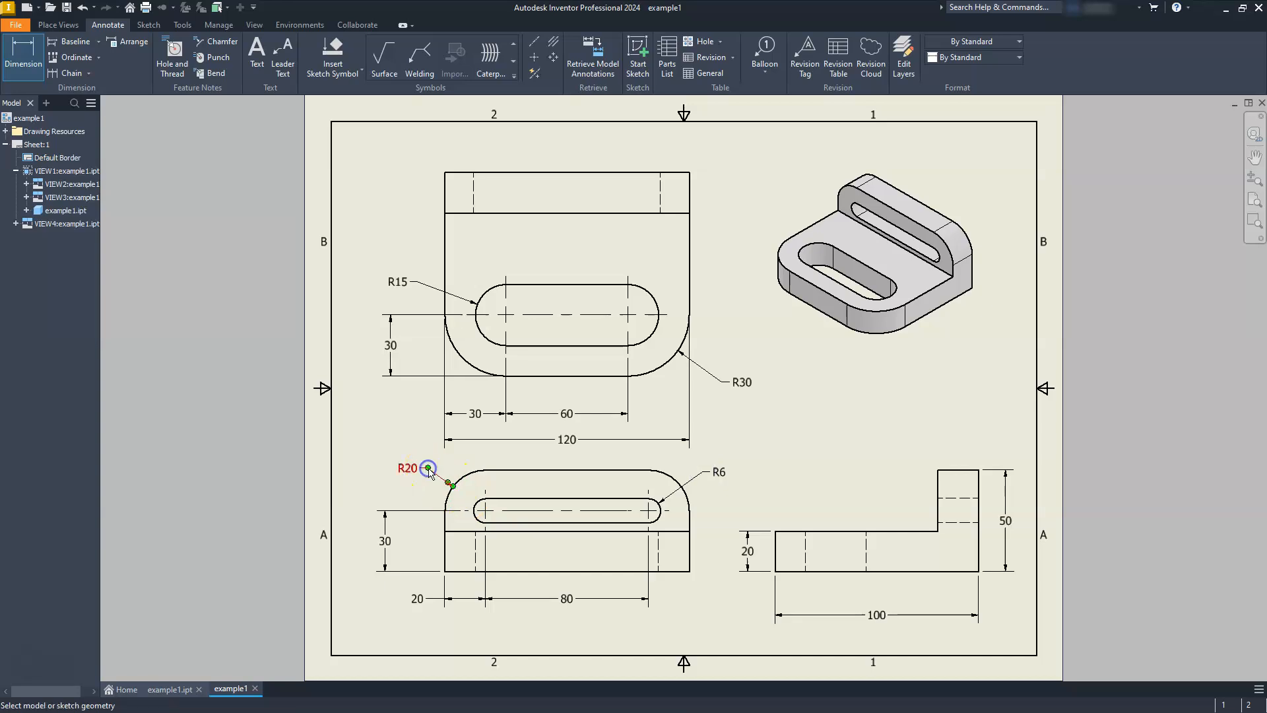
pyautogui.press('Escape')
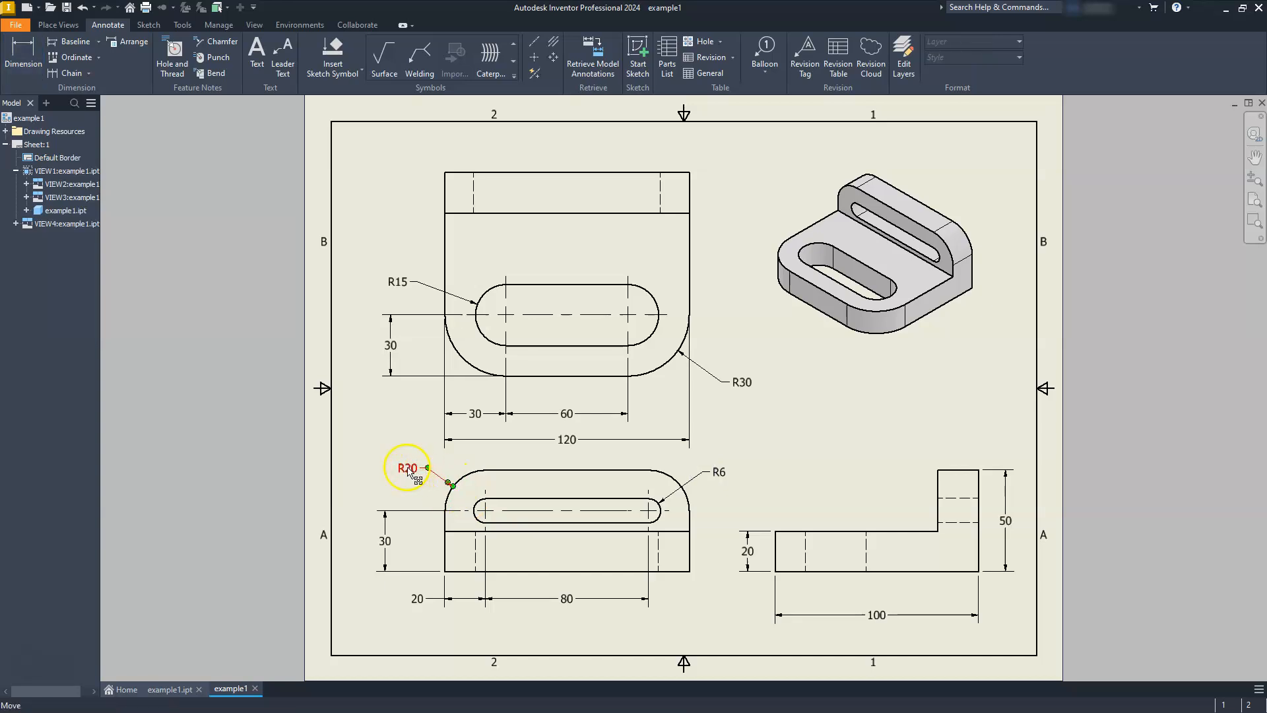
pyautogui.click(403, 468)
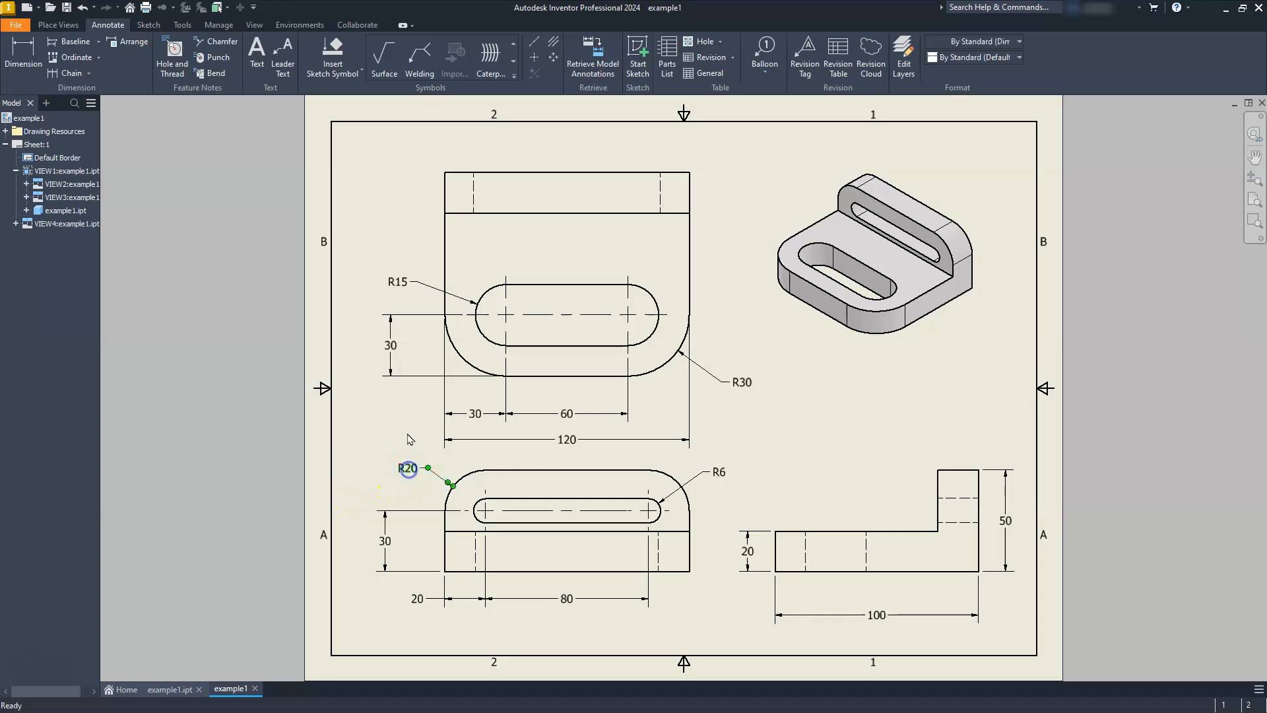
pyautogui.keyDown('ctrl'); pyautogui.click(399, 286); pyautogui.keyUp('ctrl')
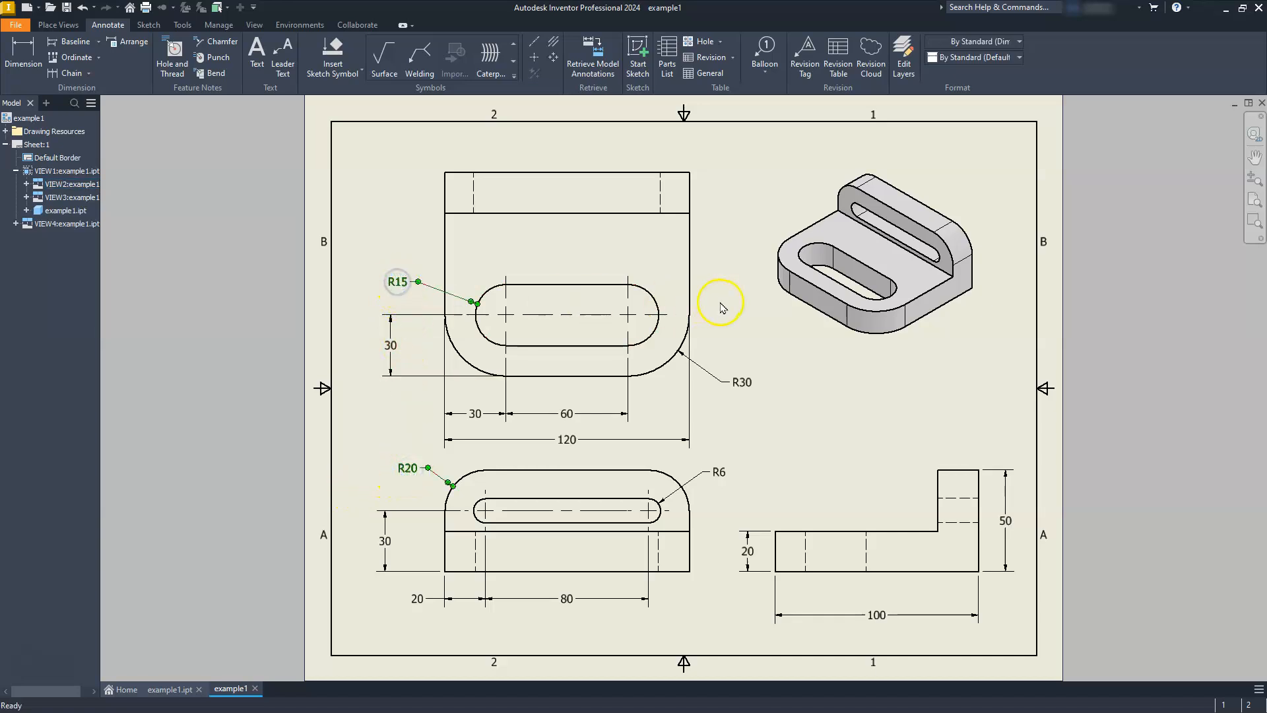
pyautogui.keyDown('ctrl'); pyautogui.click(742, 384); pyautogui.keyUp('ctrl')
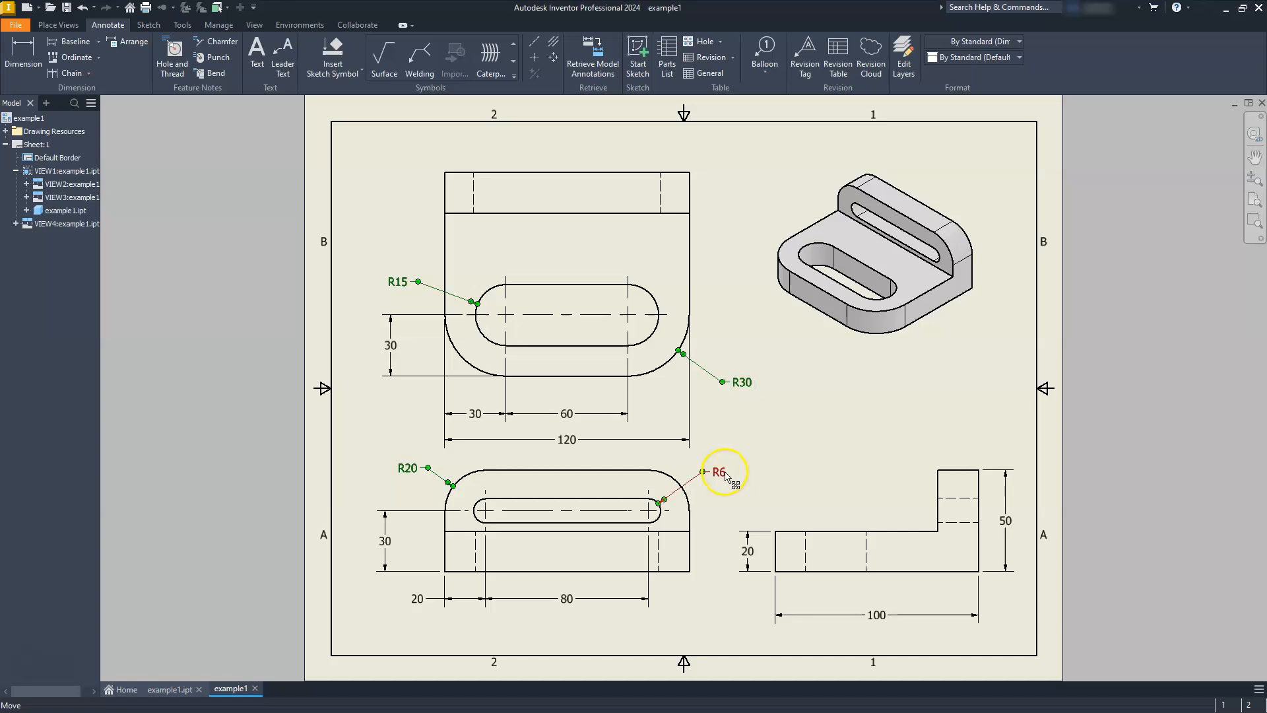
pyautogui.rightClick(725, 475)
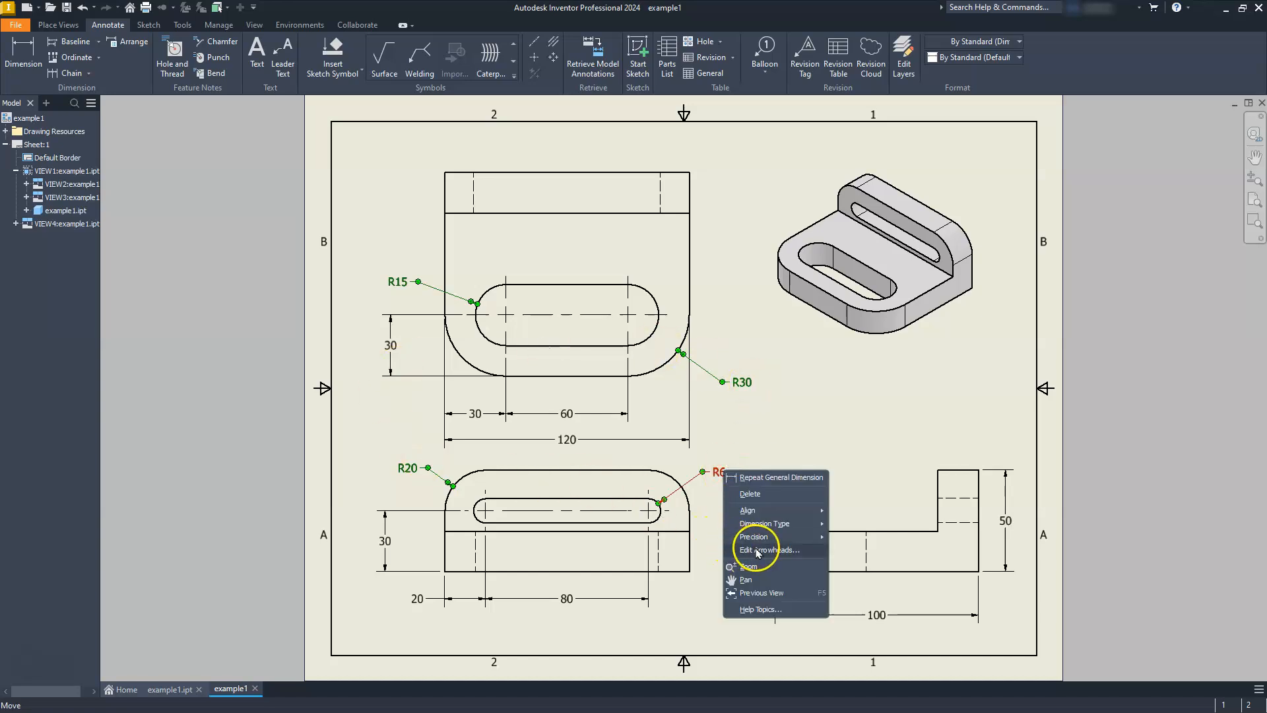
pyautogui.moveTo(759, 543)
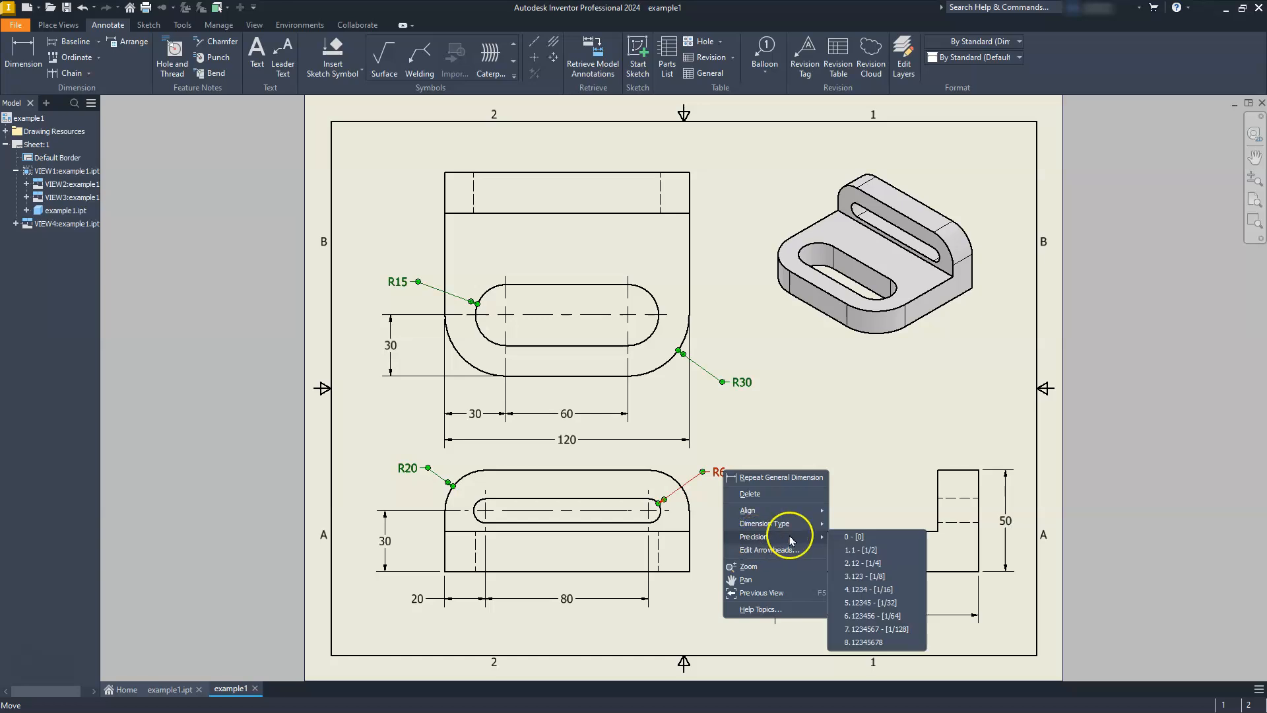
pyautogui.moveTo(790, 526)
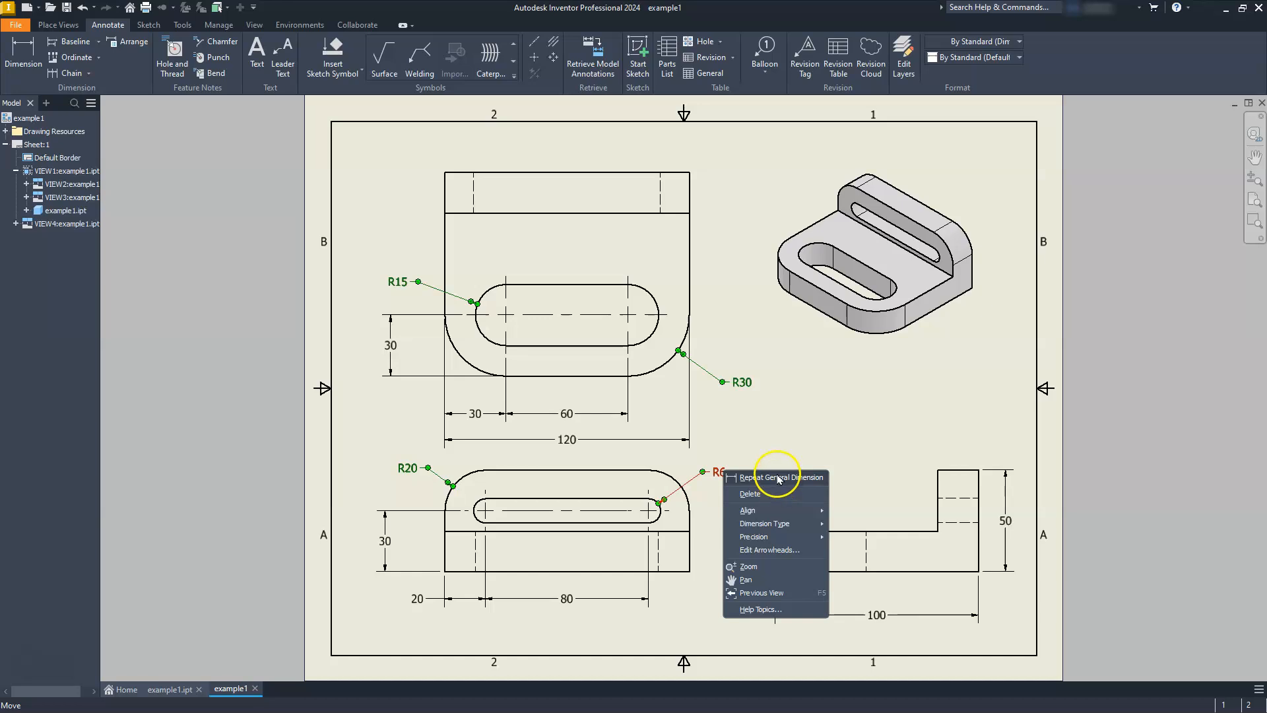
pyautogui.click(854, 486)
pyautogui.click(746, 426)
# Add the prefix "2X" to the front view slot's radius dimension and copy the prefix text for reuse
pyautogui.click(717, 470)
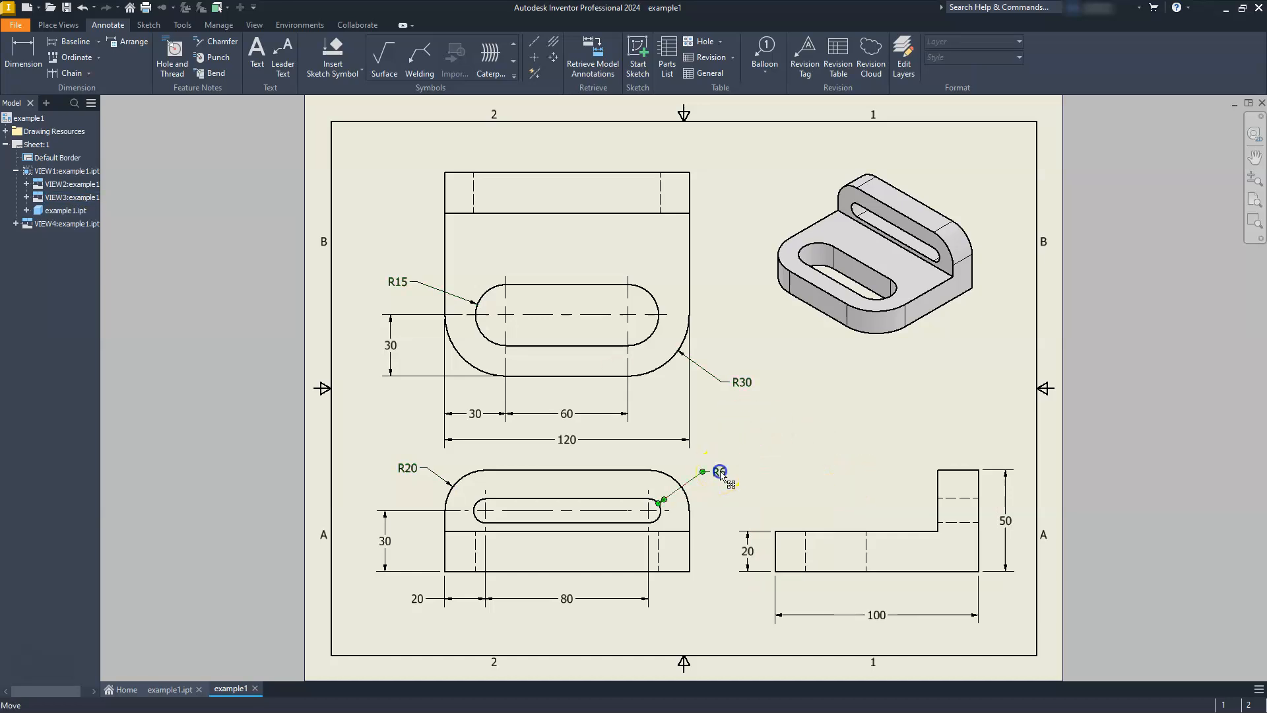
pyautogui.doubleClick(719, 471)
pyautogui.click(130, 248)
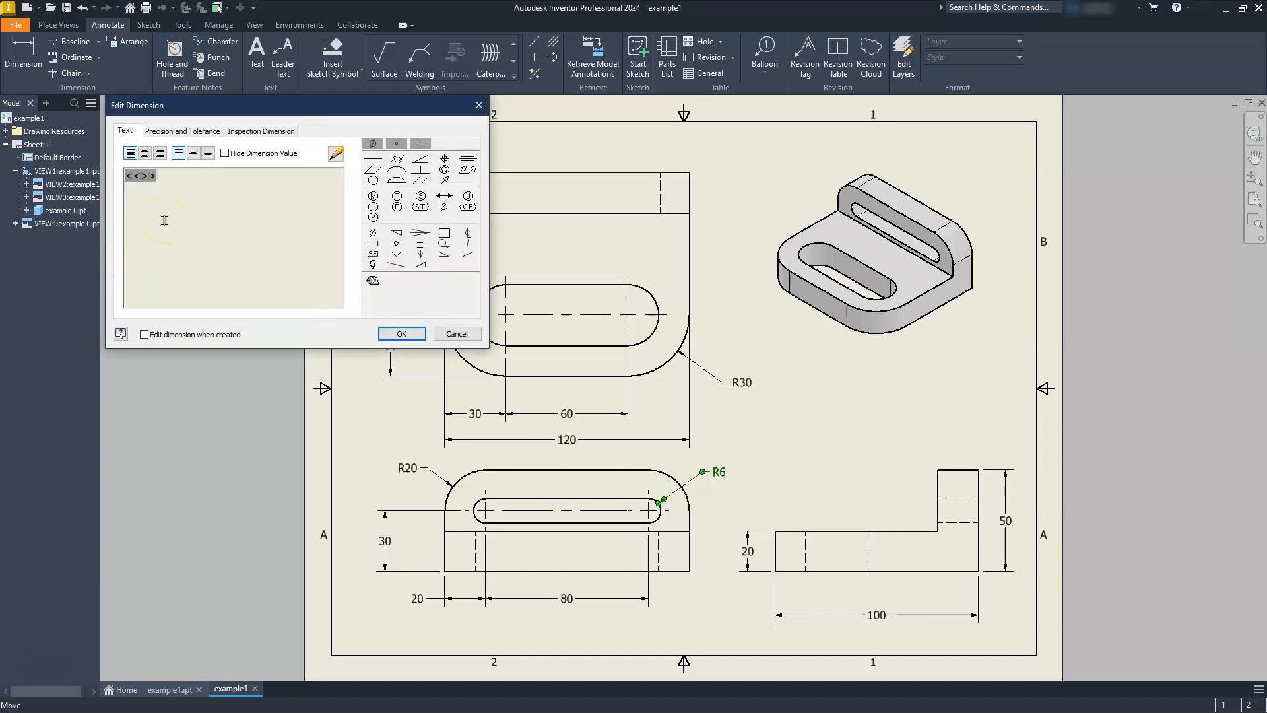
pyautogui.write('2')
pyautogui.write('Z')
pyautogui.press('BackSpace')
pyautogui.write('X')
pyautogui.moveTo(139, 178); pyautogui.dragTo(120, 177)
pyautogui.rightClick(132, 178)
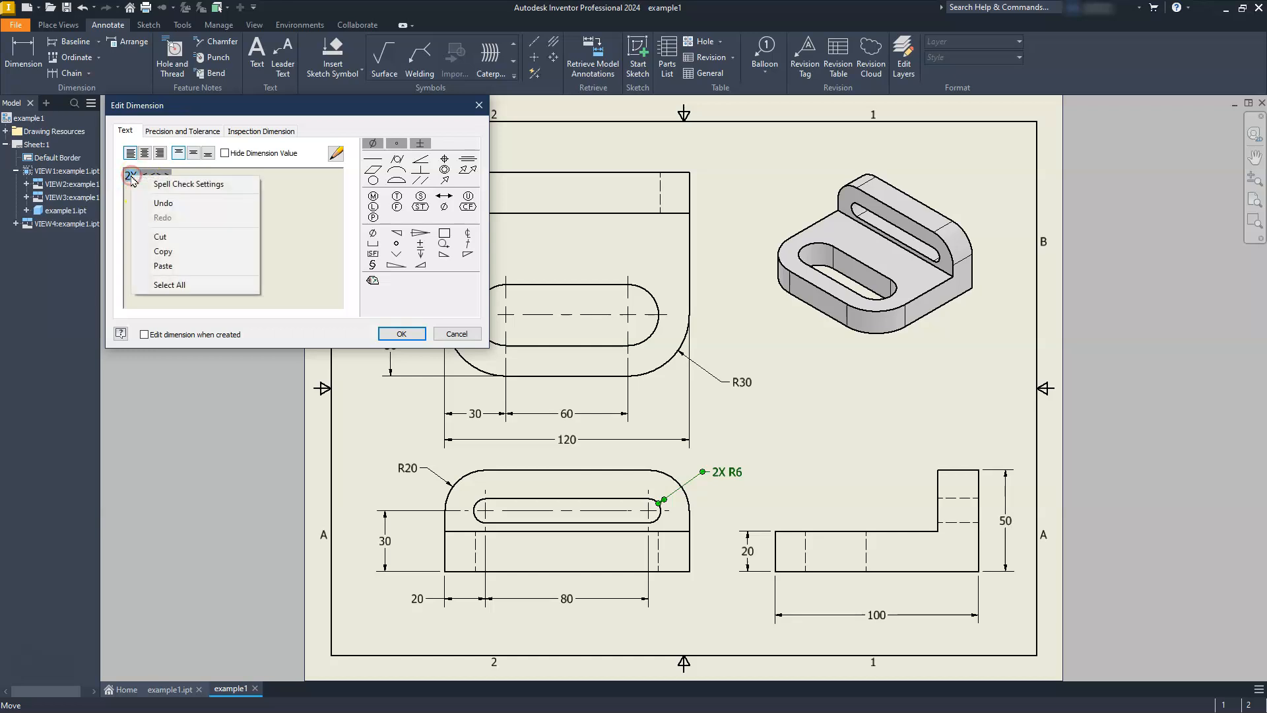
pyautogui.click(163, 250)
pyautogui.click(404, 333)
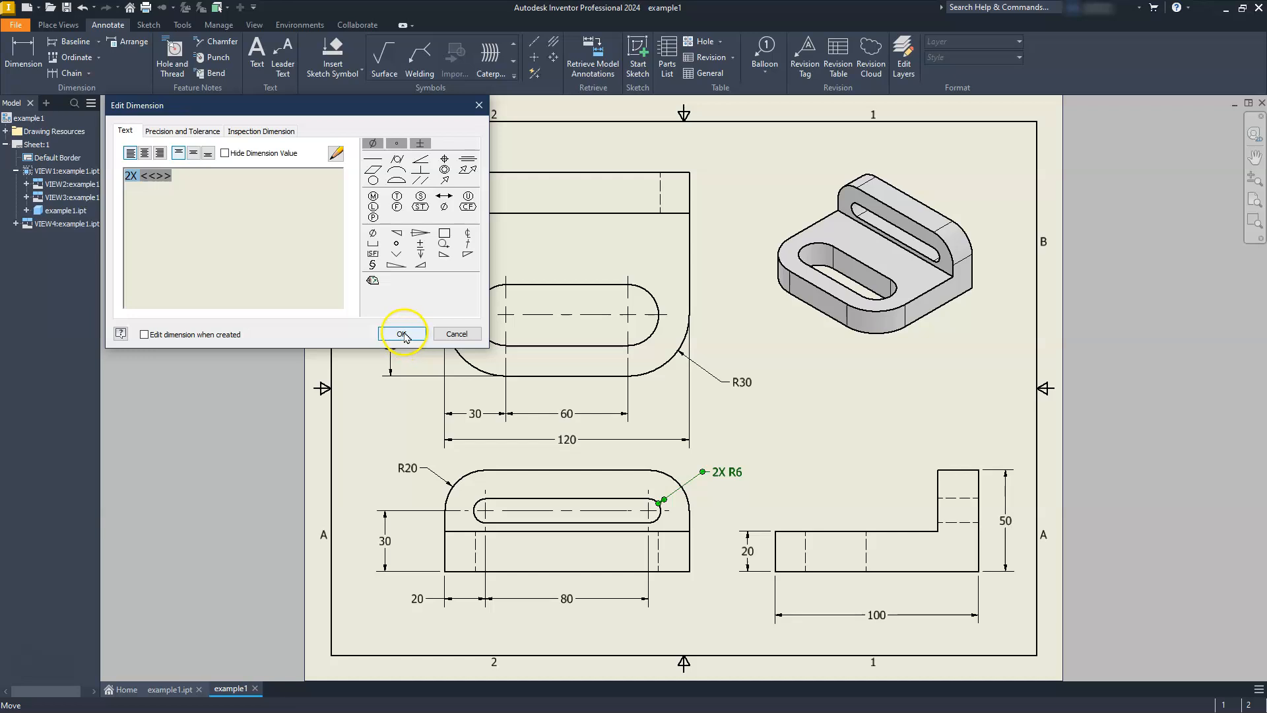
# Paste the copied "2X" prefix before the values of the top view's corner radius and slot radius dimensions
pyautogui.click(737, 385)
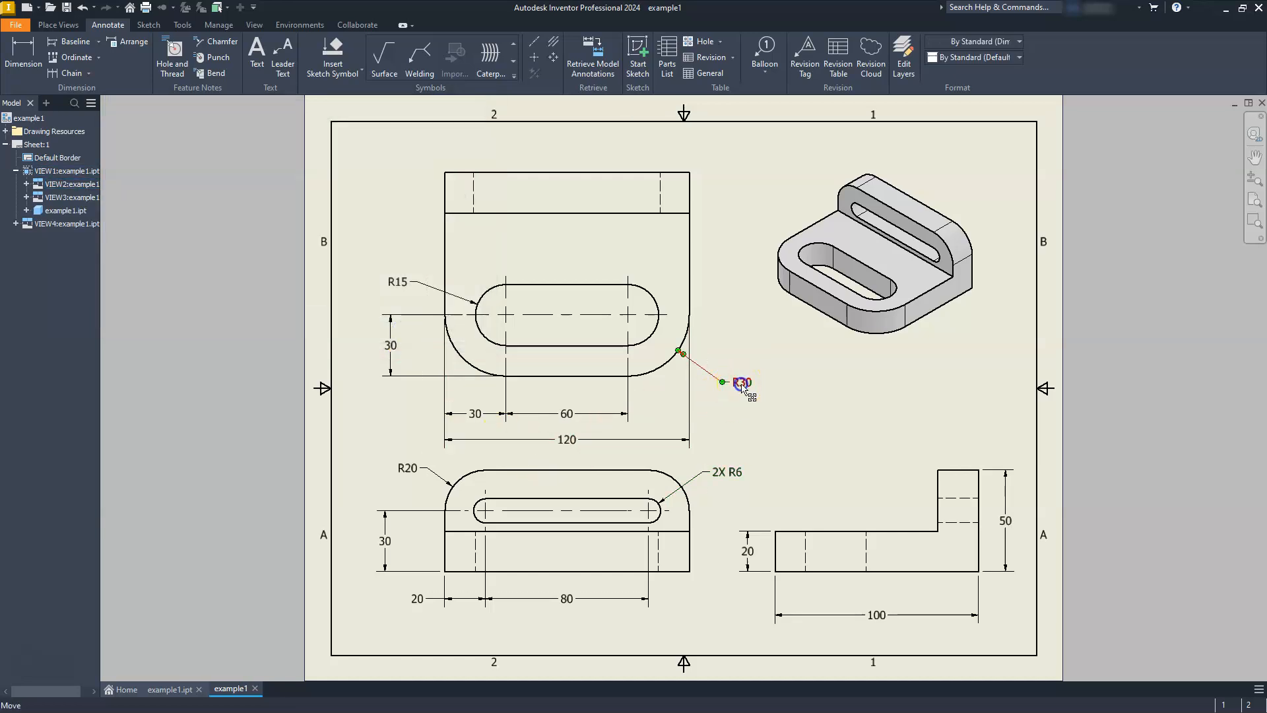
pyautogui.doubleClick(740, 384)
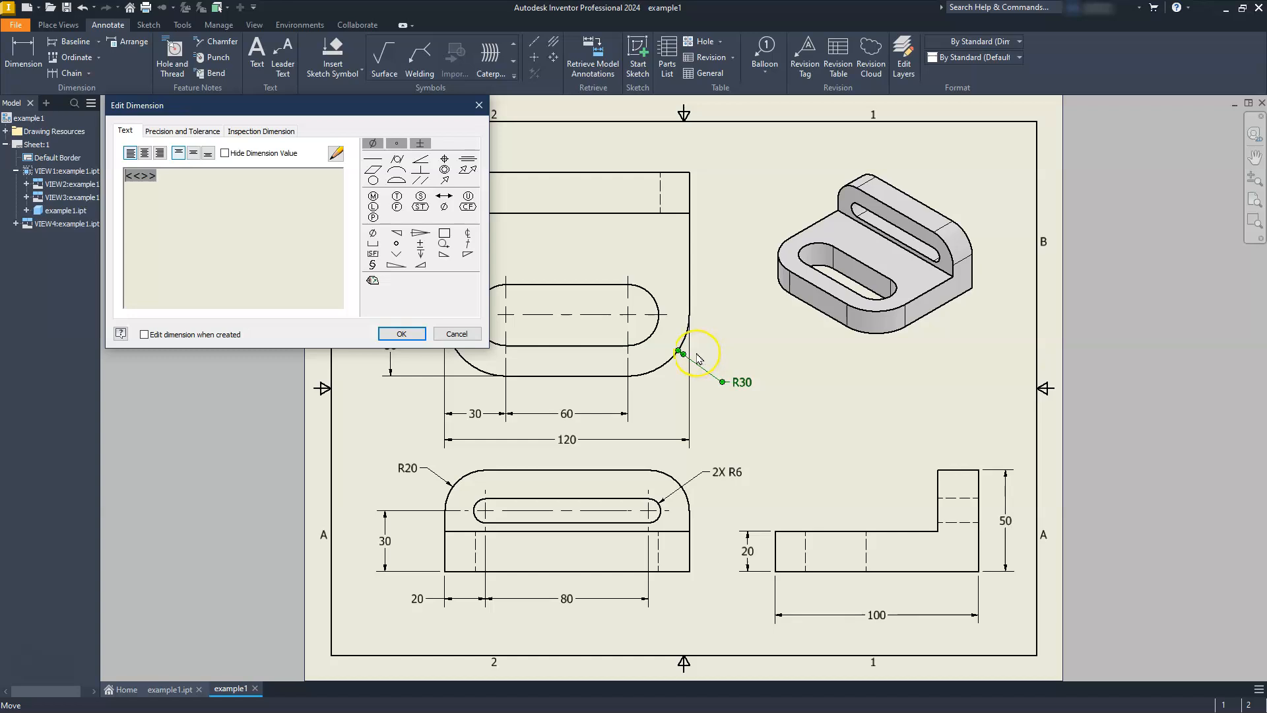
pyautogui.hotkey('ctrl', 'v')
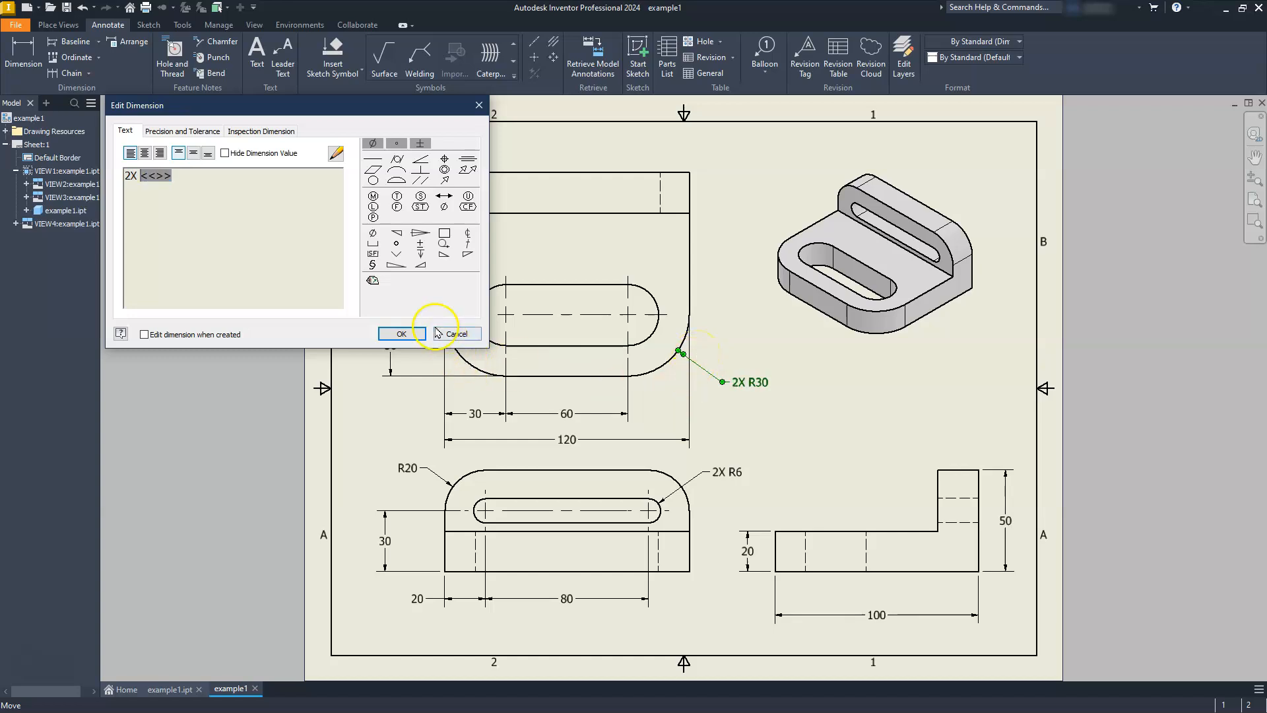
pyautogui.click(402, 333)
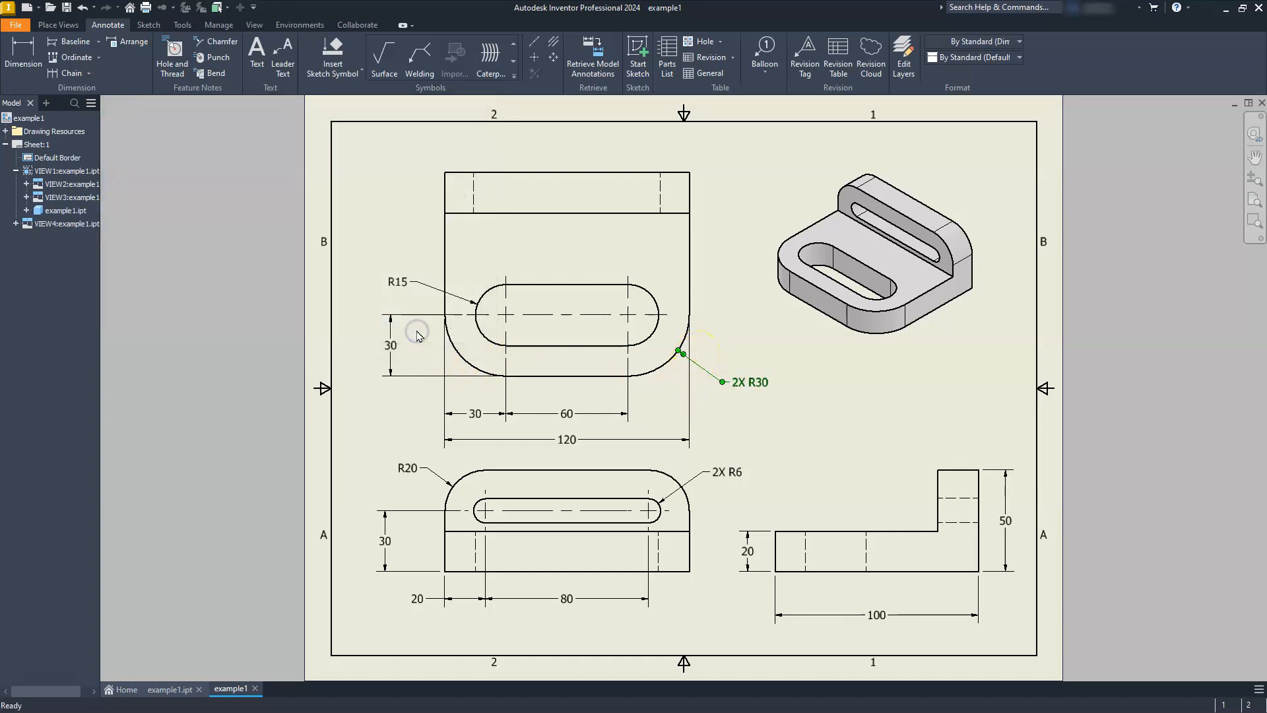
pyautogui.doubleClick(398, 278)
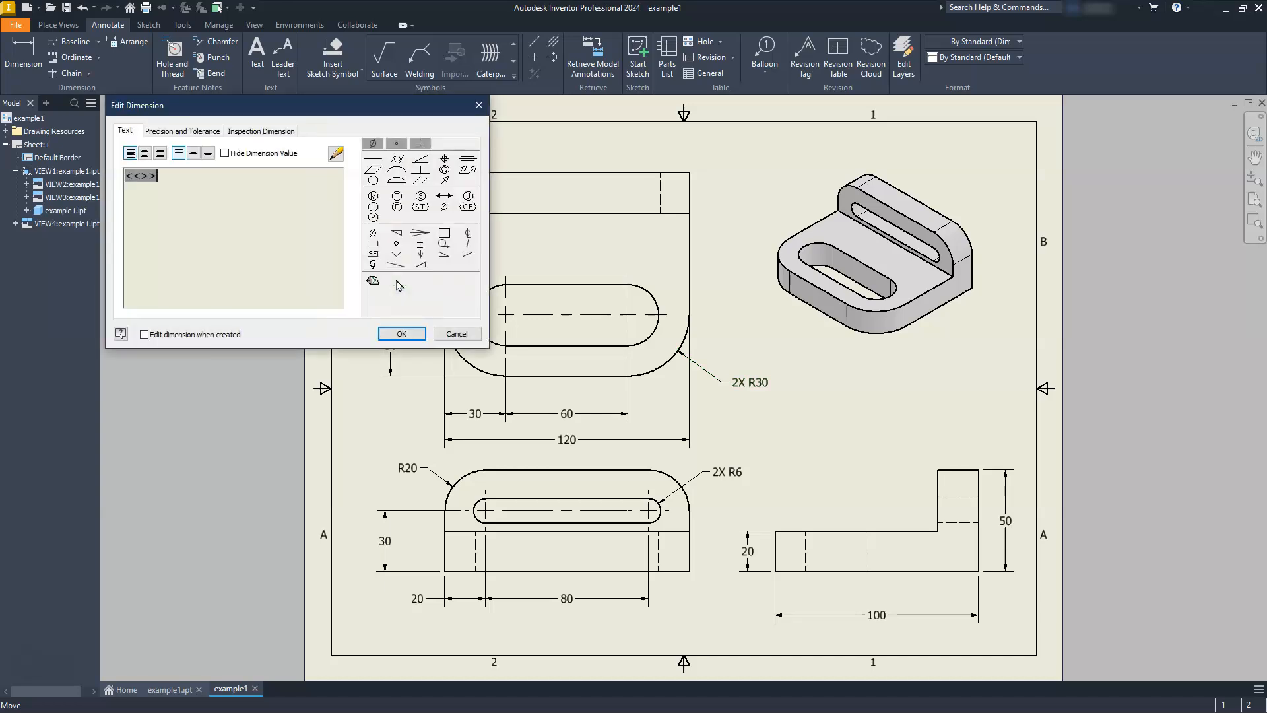
pyautogui.hotkey('ctrl', 'v')
pyautogui.click(405, 334)
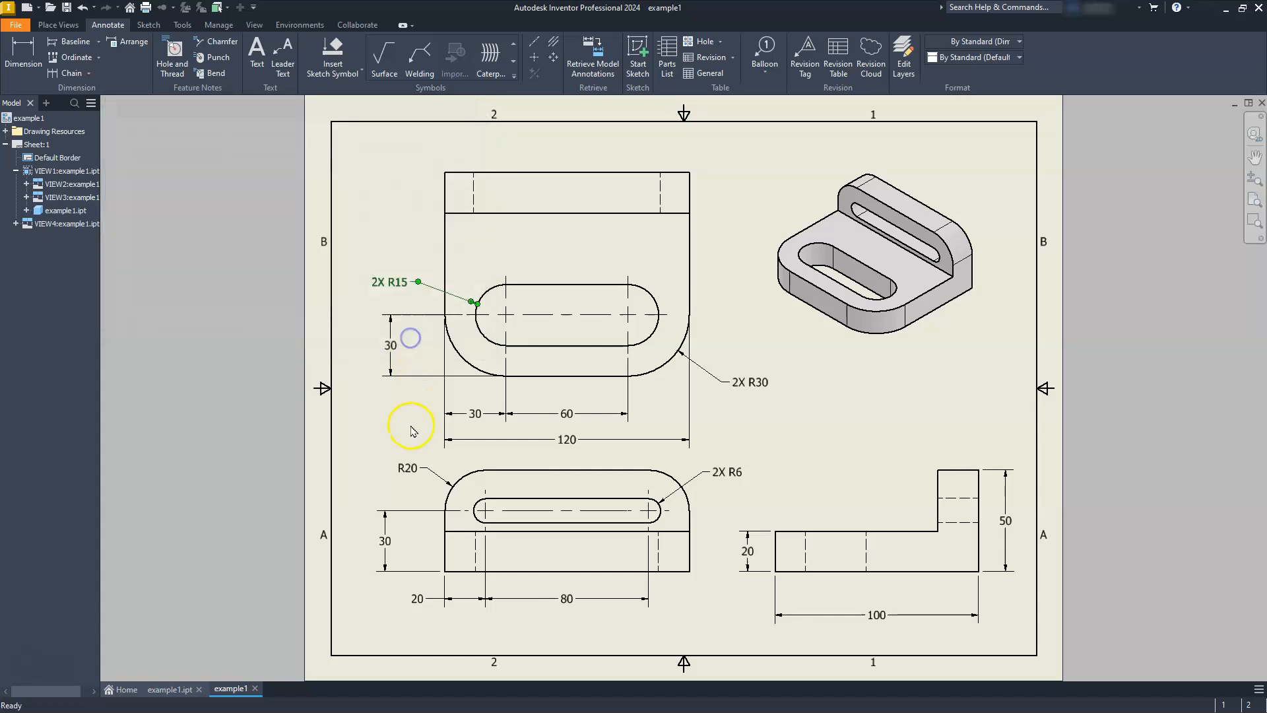
# Paste the "2X" prefix before the value of the front view's upper corner radius dimension
pyautogui.doubleClick(411, 471)
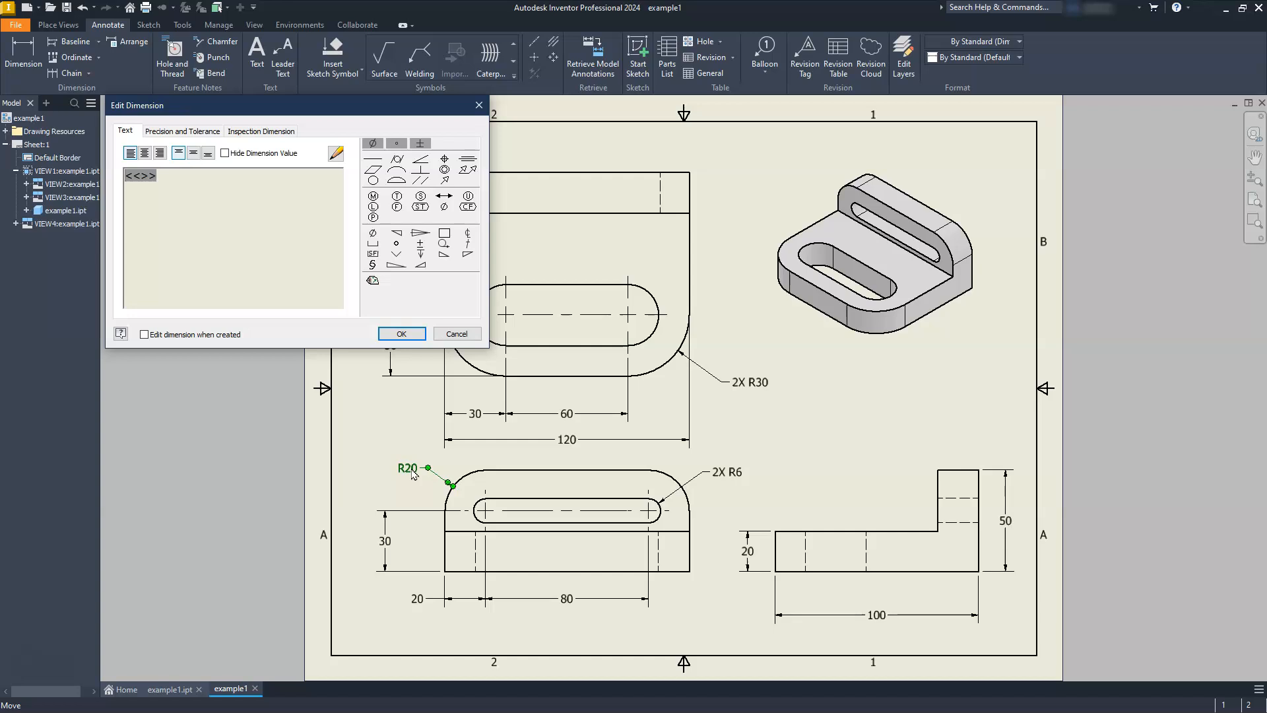
pyautogui.hotkey('ctrl', 'v')
pyautogui.click(409, 332)
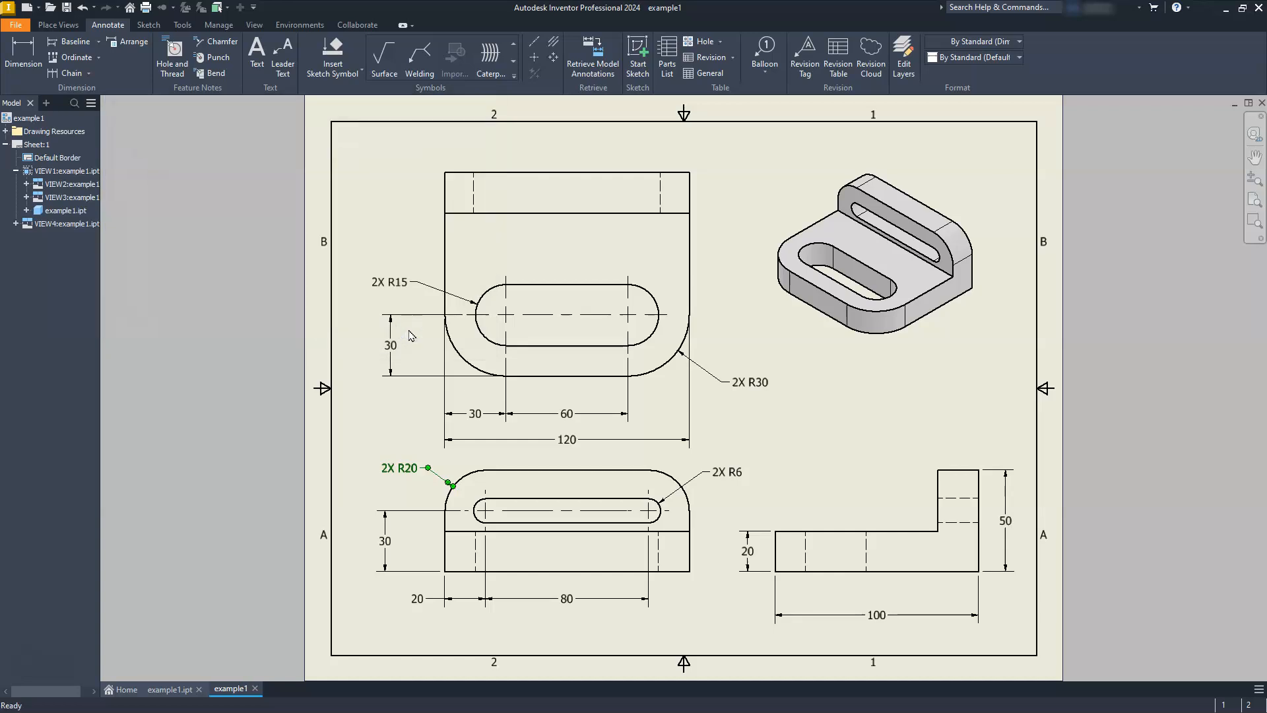